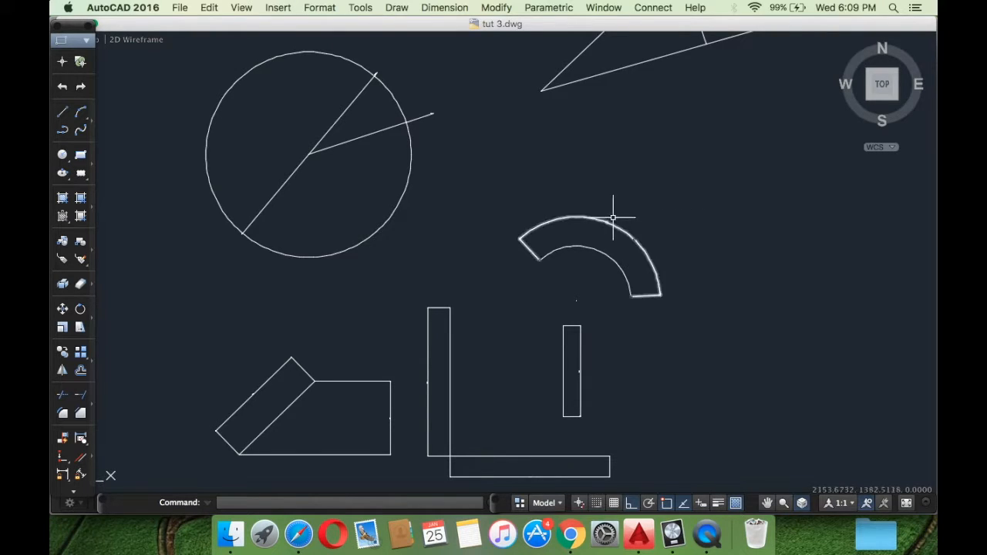
Examine the arc length dimension text on the curved shape and the diameter dimension text on the circle
scroll(612, 220, "up", 4)
scroll(609, 223, "down", 4)
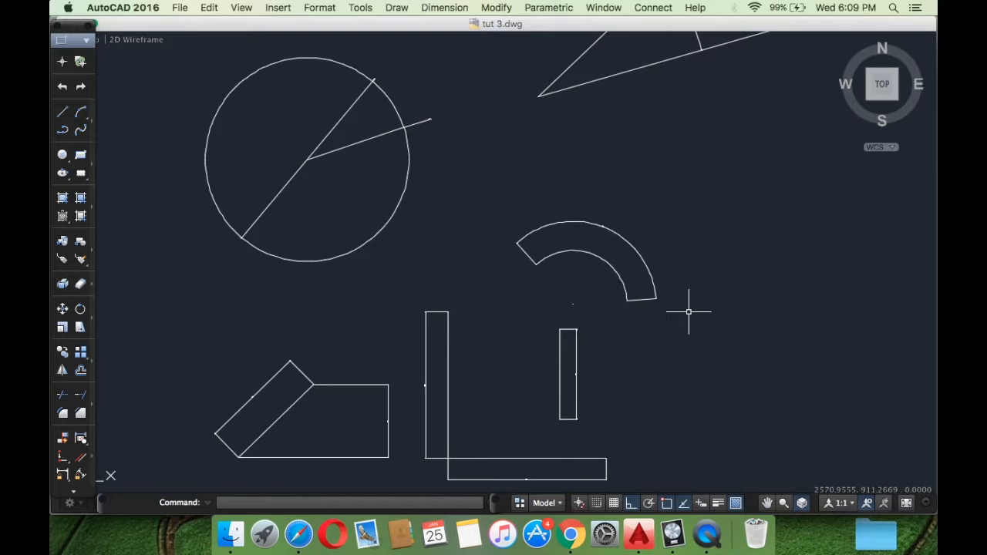
scroll(609, 220, "up", 8)
scroll(573, 185, "up", 2)
middle_click_drag(547, 100, 518, 159)
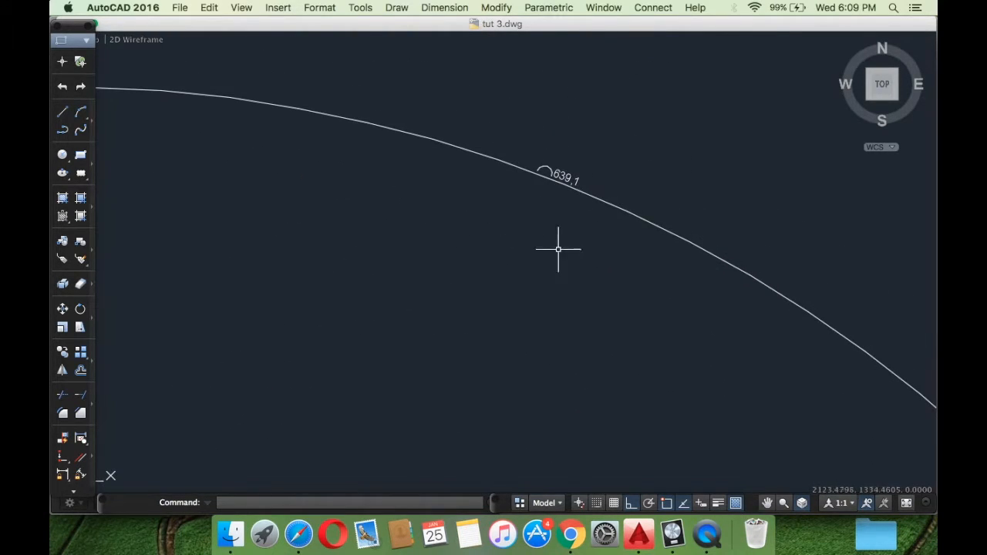
scroll(612, 213, "down", 10)
middle_click_drag(551, 205, 533, 303)
scroll(454, 257, "up", 10)
middle_click_drag(903, 261, 547, 311)
scroll(552, 281, "up", 6)
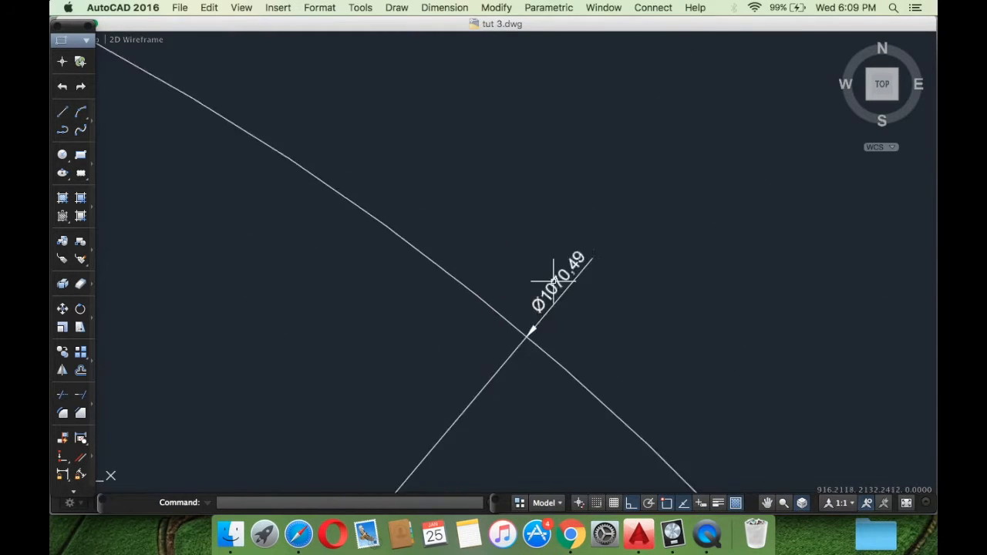
scroll(552, 281, "up", 2)
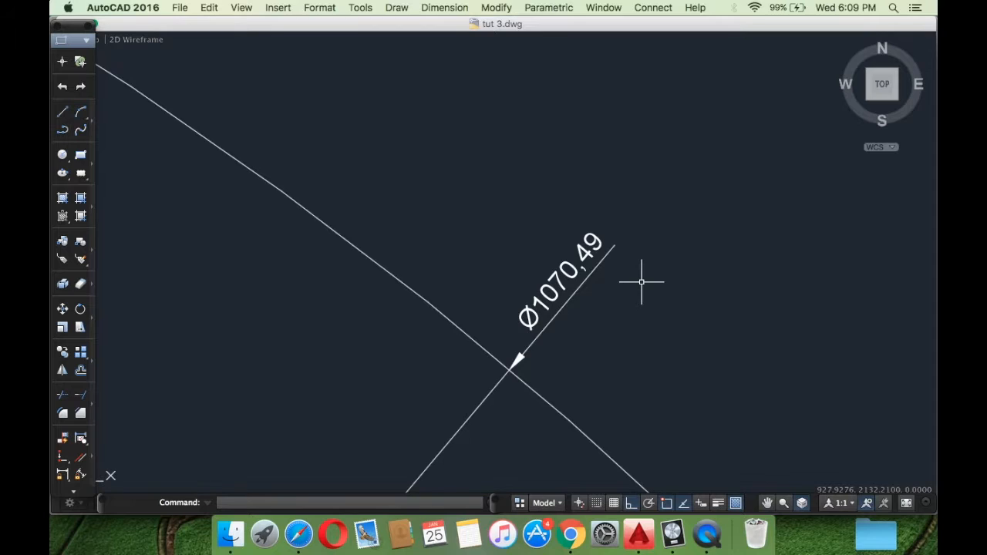
scroll(642, 282, "down", 15)
left_click_drag(628, 287, 430, 279)
scroll(421, 291, "up", 5)
mouse_move(517, 309)
middle_mouse_down()
mouse_move(413, 313)
mouse_move(395, 296)
middle_mouse_up()
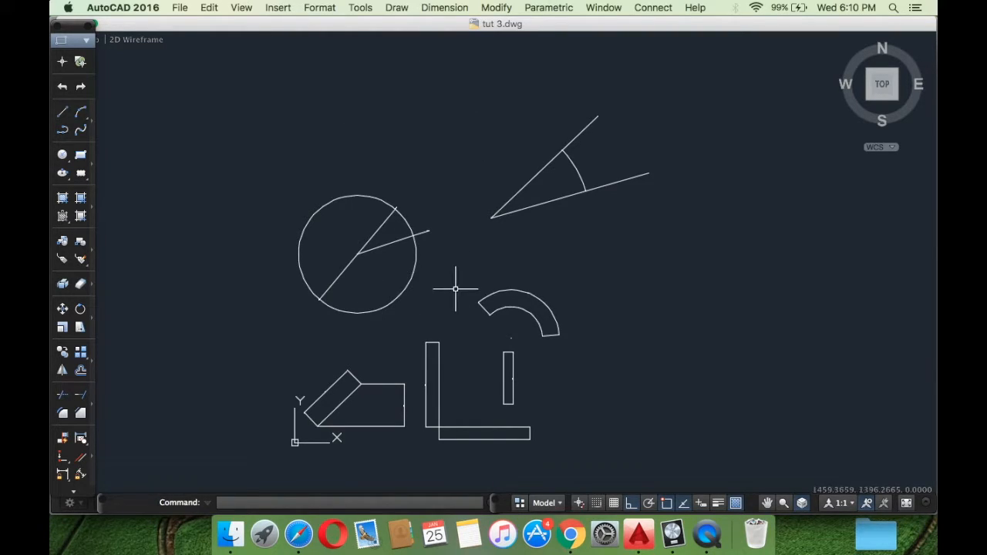
View the list of dimension styles in the Dimension Style Manager and close it
left_click(324, 7)
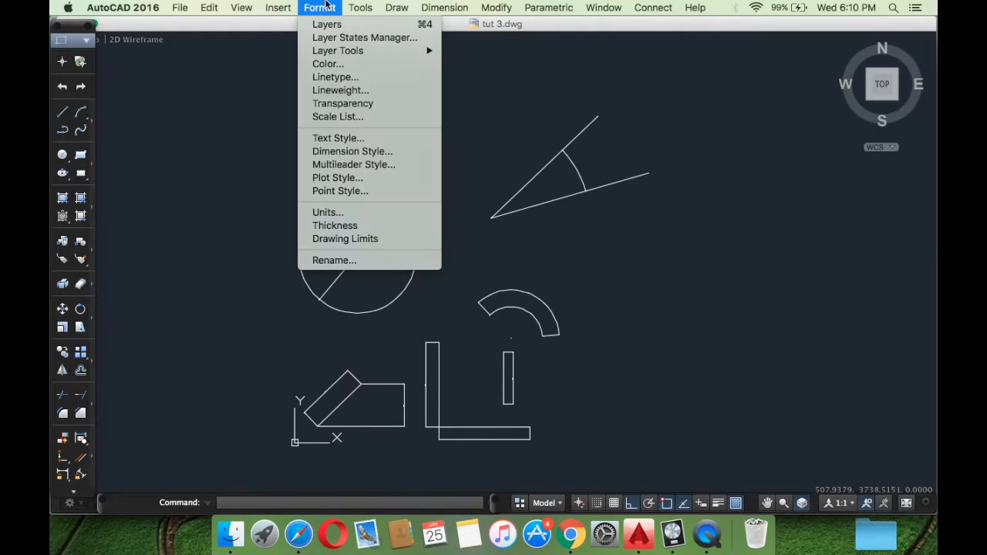
left_click(335, 153)
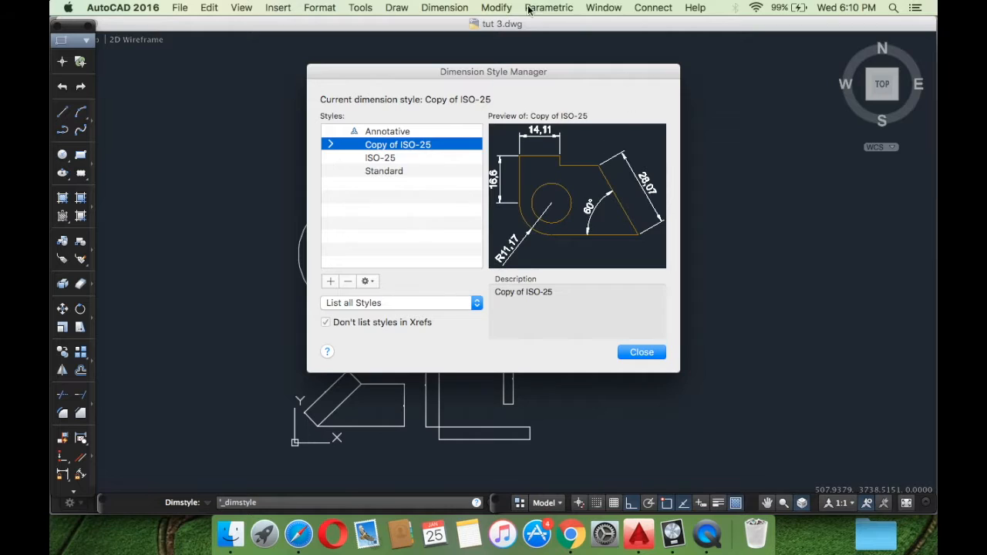
left_click(643, 352)
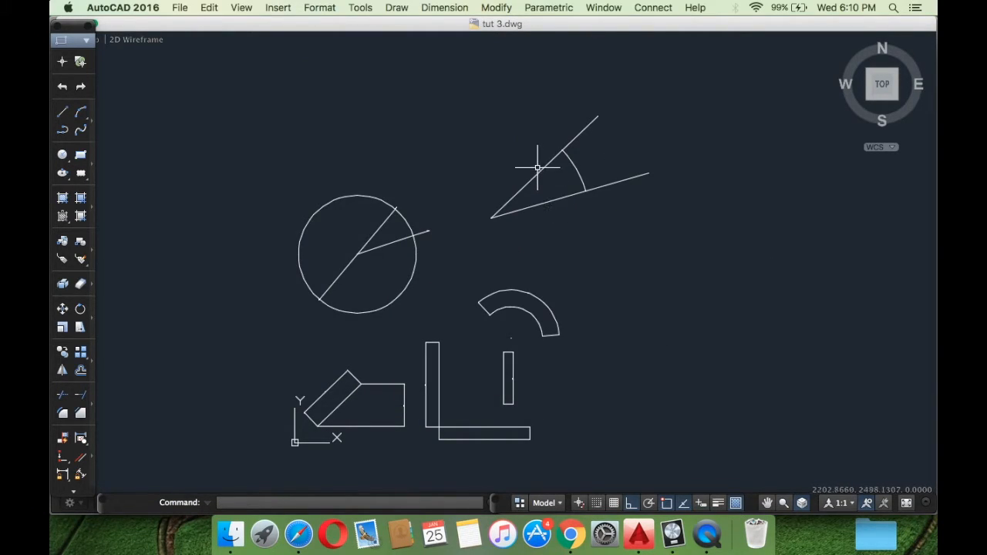
left_click(444, 7)
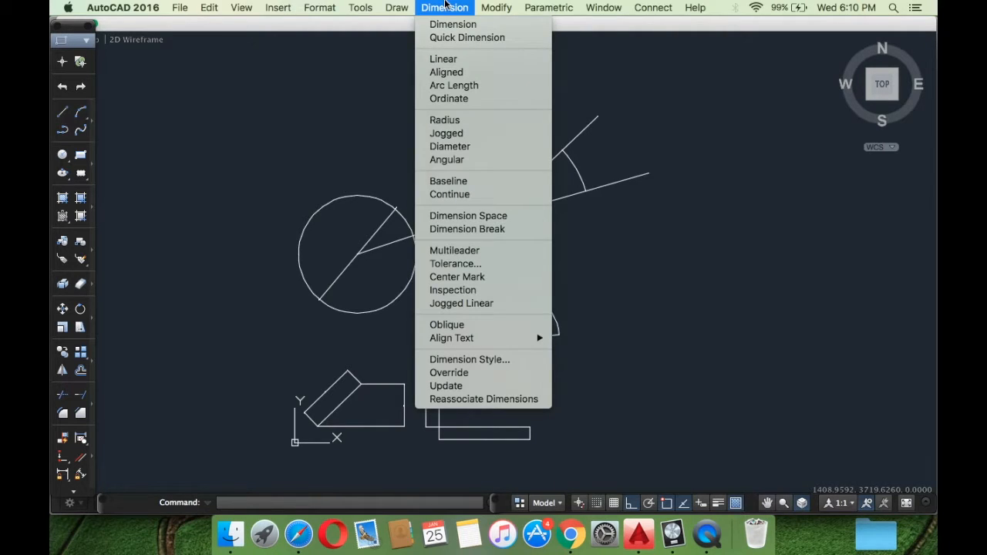
left_click(466, 361)
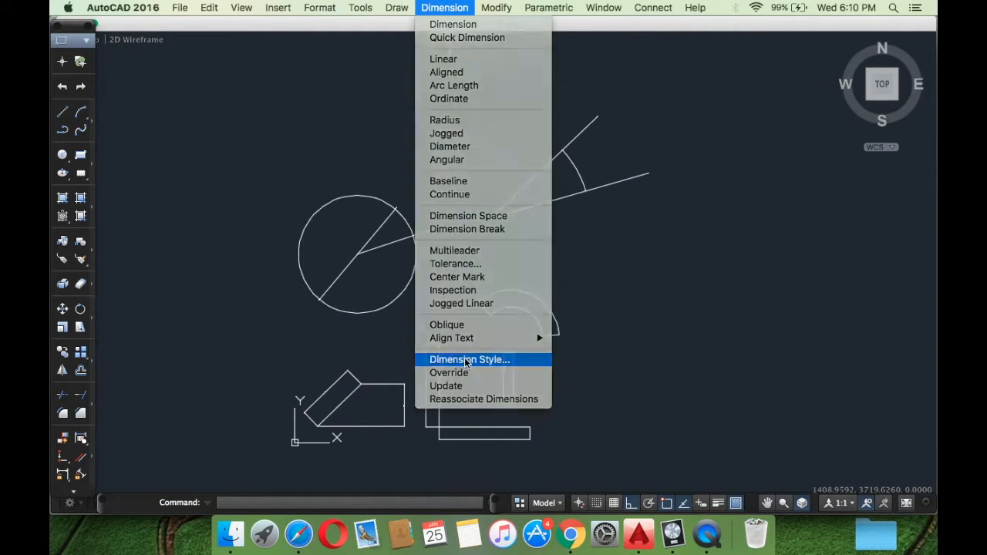
left_click(640, 352)
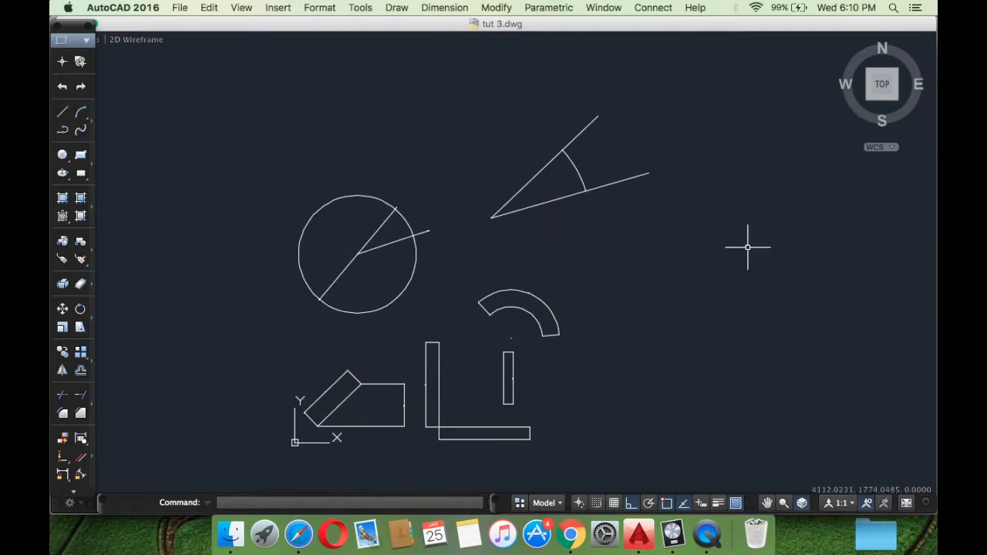
Examine the dimension style options offered for the angular dimension between the two angled lines, then deselect it
scroll(568, 172, "up", 8)
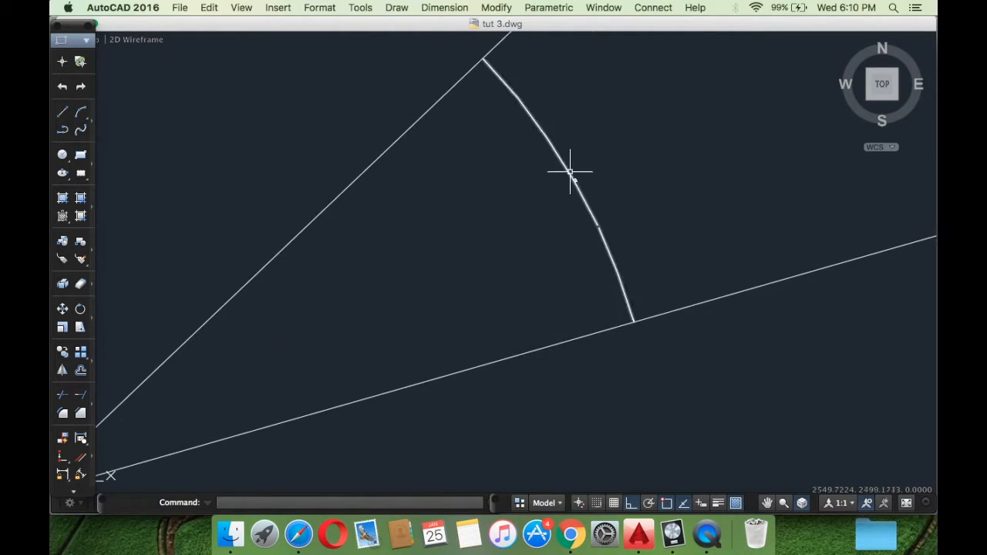
left_click(570, 172)
right_click(569, 177)
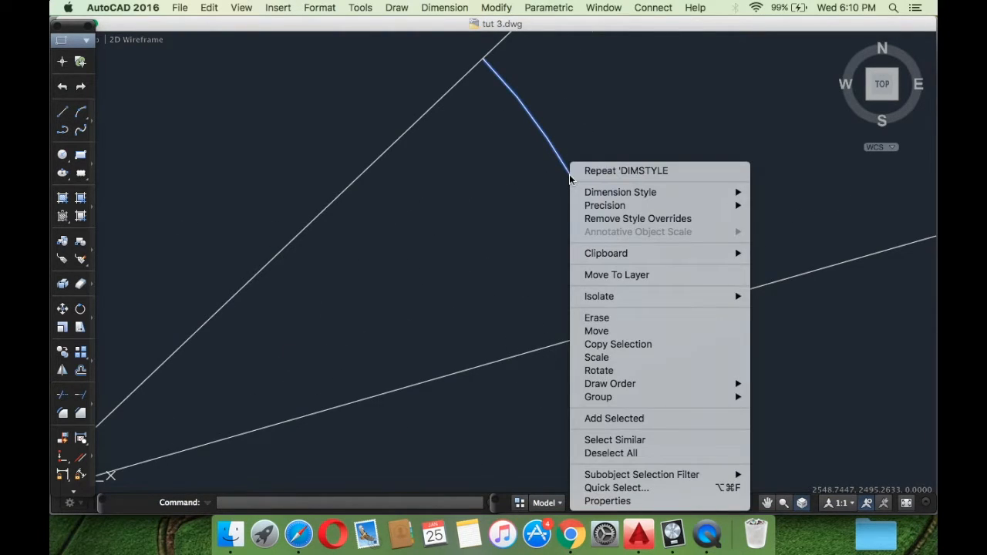
mouse_move(581, 193)
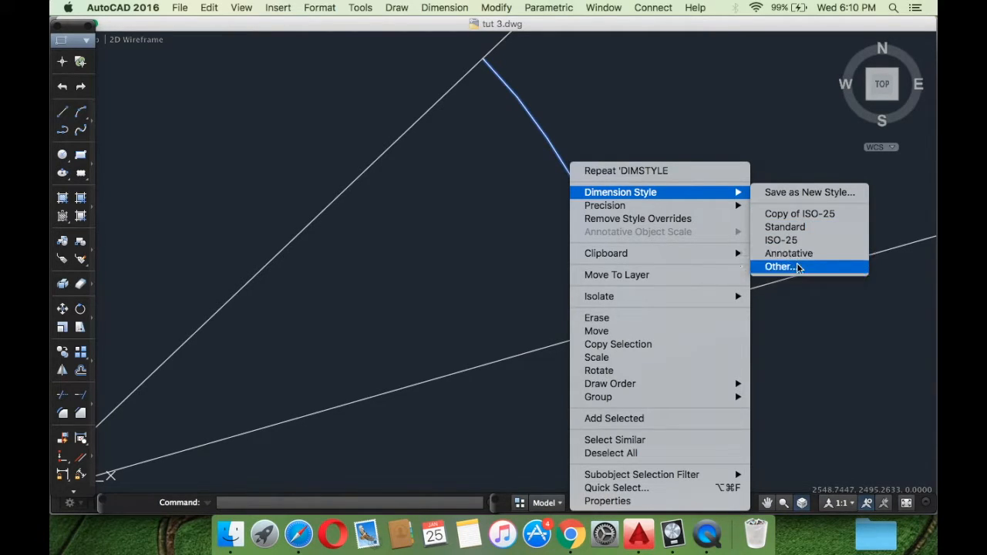
left_click(800, 148)
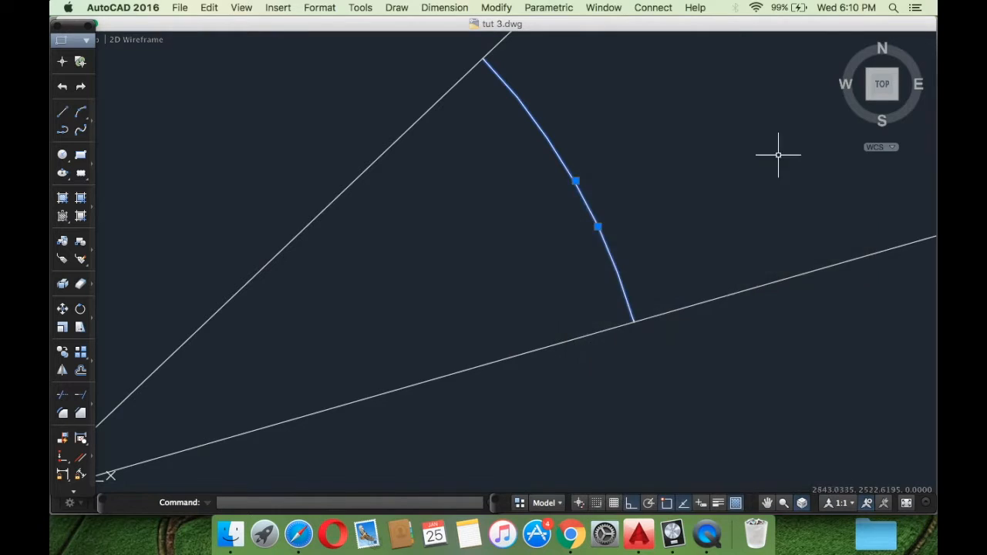
scroll(775, 154, "down", 6)
scroll(670, 245, "up", 4)
key("Escape")
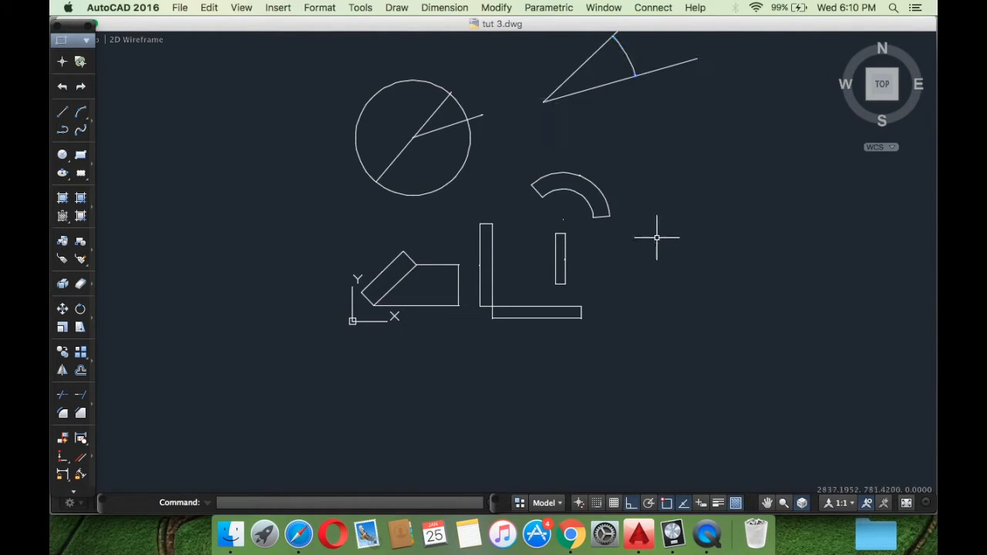
mouse_move(650, 220)
middle_mouse_down()
mouse_move(617, 315)
mouse_move(580, 327)
middle_mouse_up()
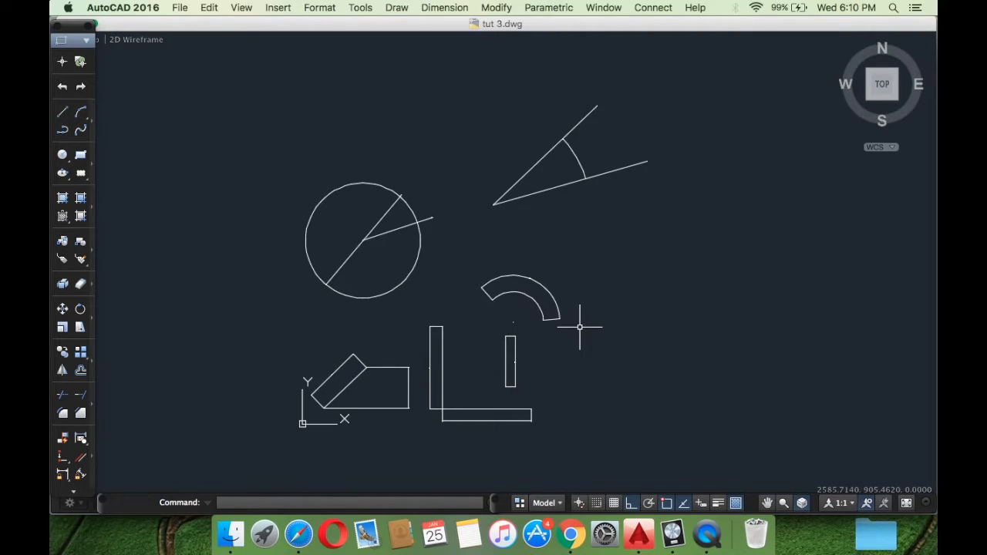
Create a new dimension style named "tutorial 4", starting with Copy of ISO-25 and used for all dimensions
left_click(339, 4)
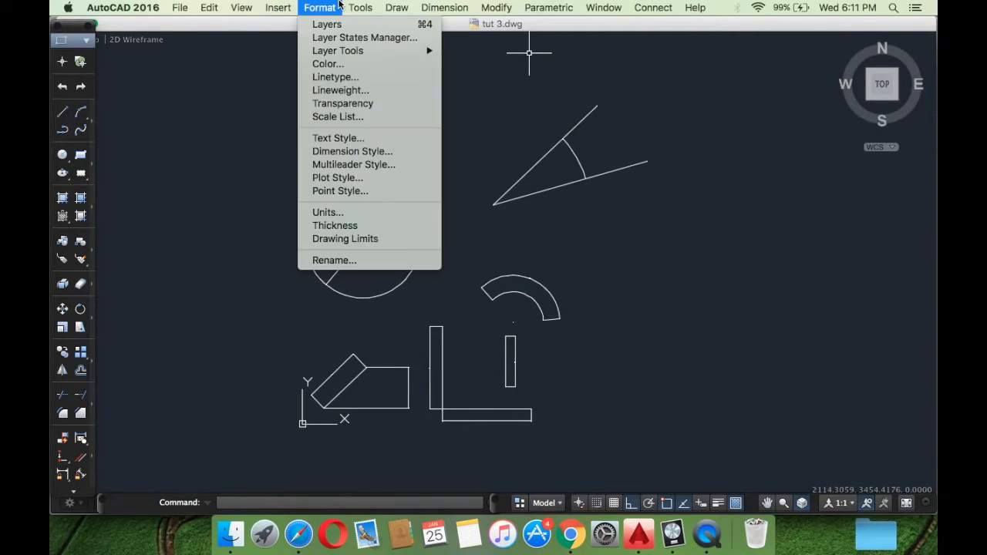
left_click(333, 154)
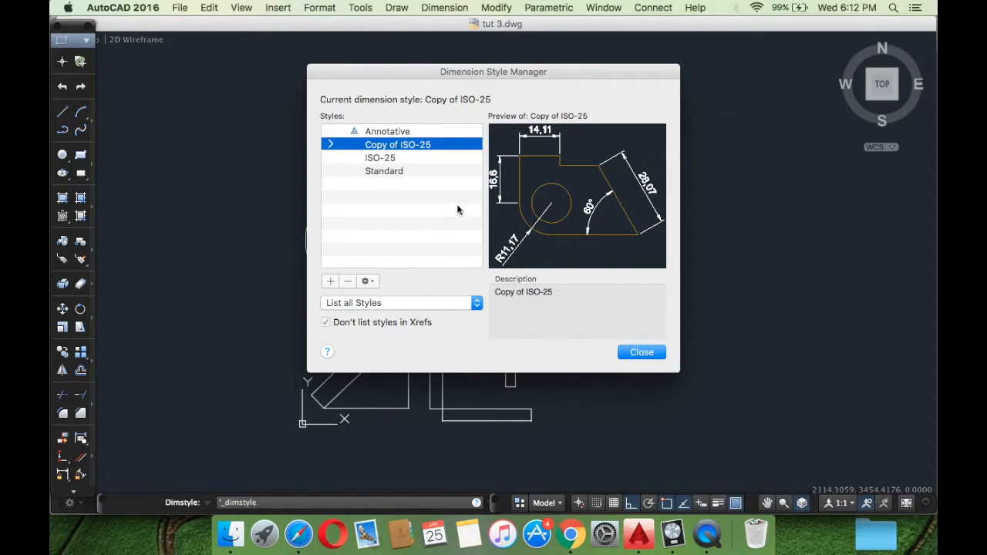
left_click(330, 282)
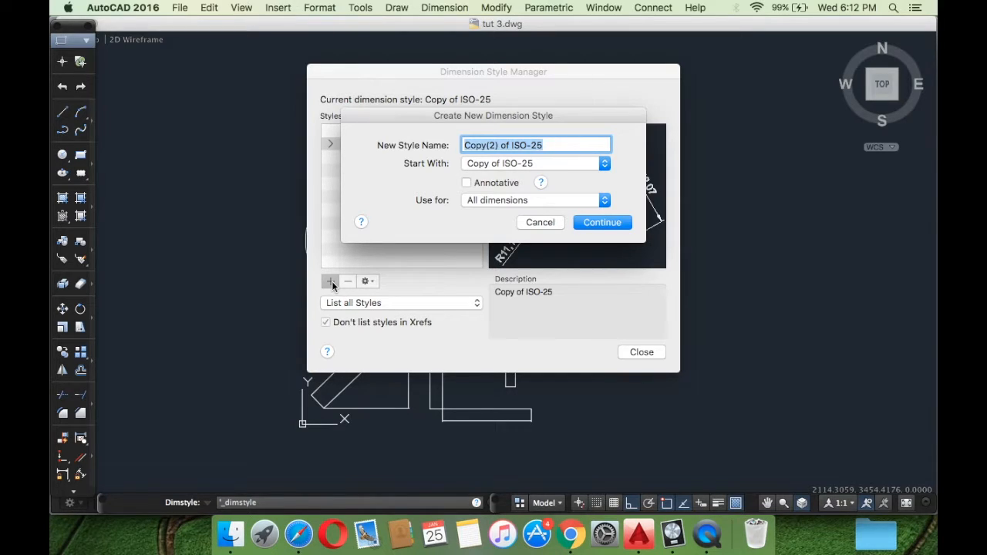
type("tutorial")
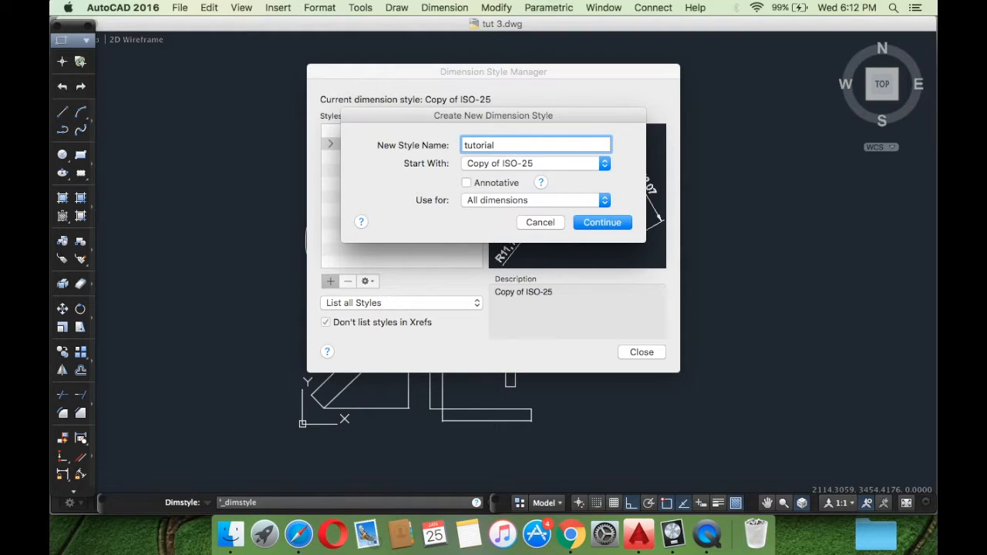
type(" 4")
left_click(626, 223)
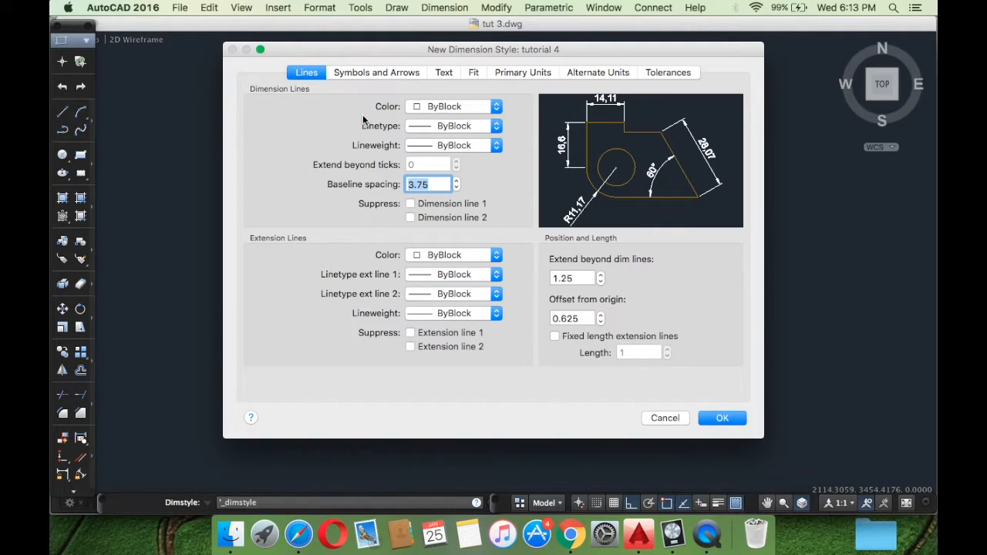
Look through the dimension line colour choices, including the Index Color and True Color palettes, and cancel the colour selection
left_click(436, 110)
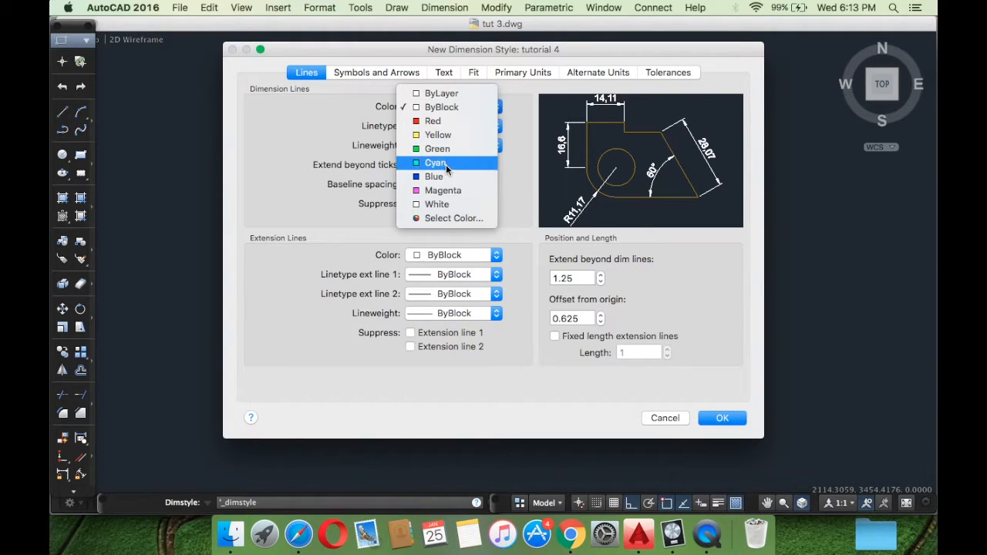
left_click(445, 219)
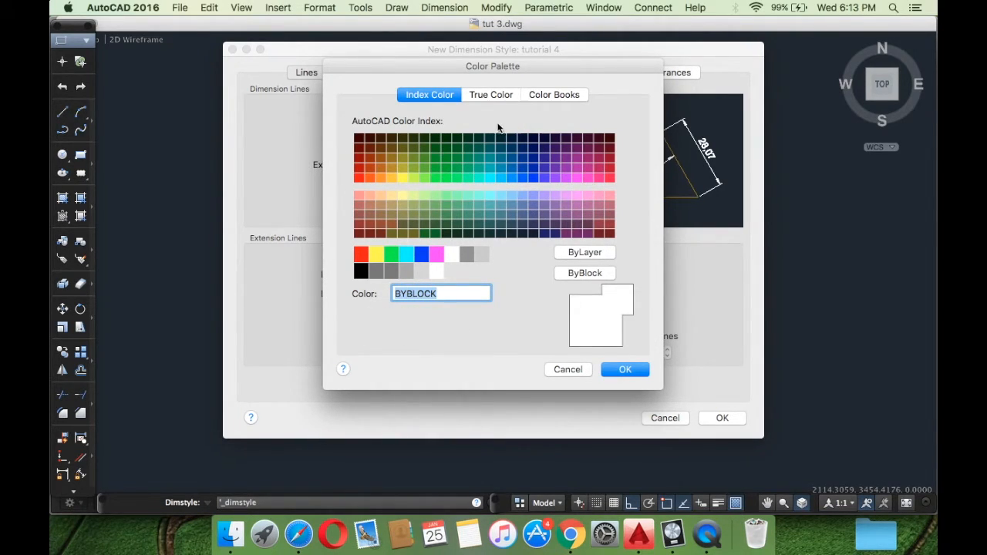
left_click(493, 95)
left_click(426, 96)
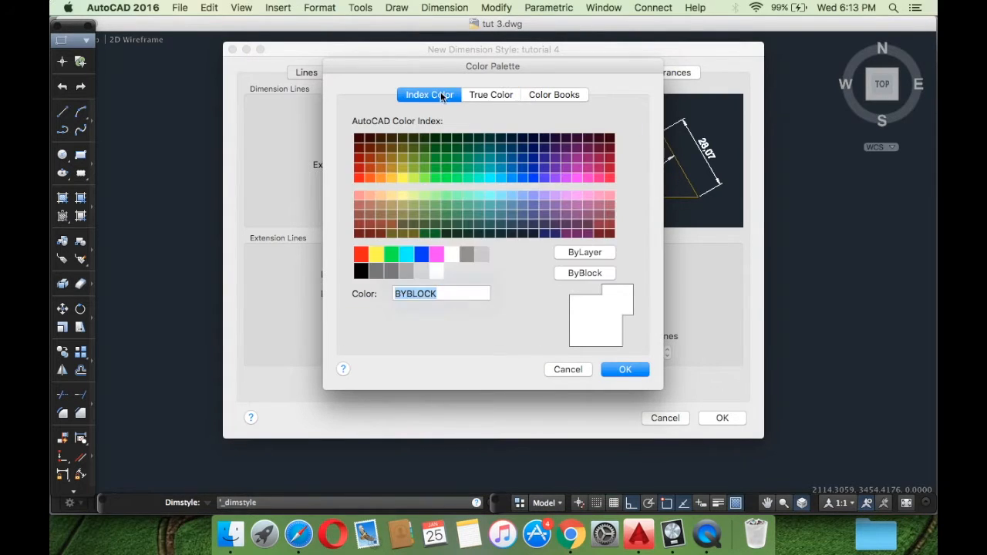
left_click(573, 370)
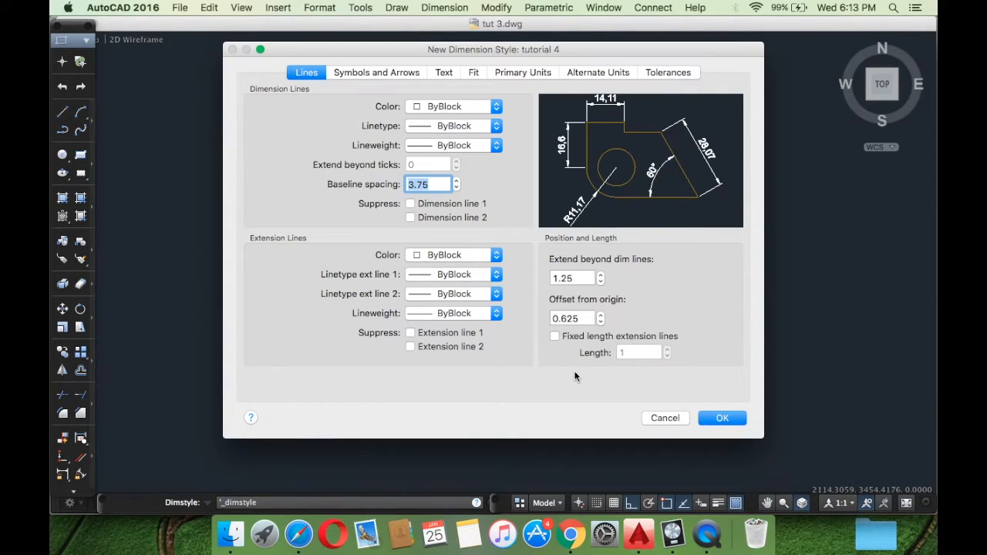
Load the ISO dot linetype ACAD_ISO07W100 from acadiso.lin while managing the dimension line linetypes
left_click(477, 126)
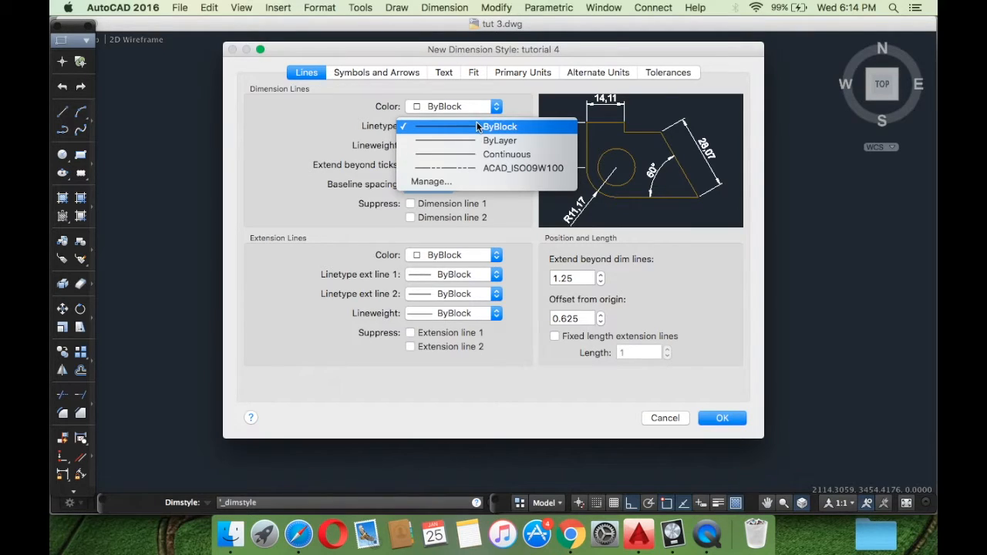
left_click(448, 179)
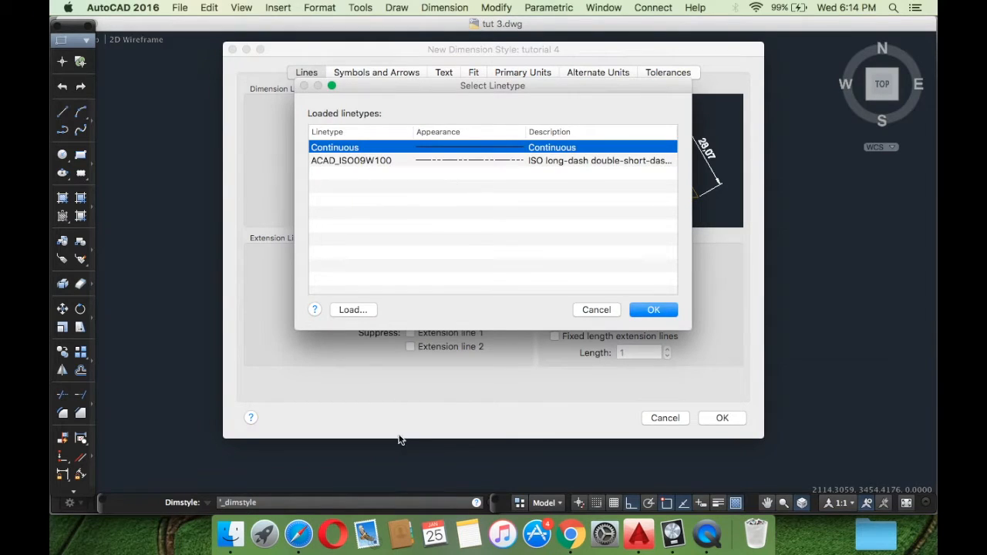
left_click(354, 310)
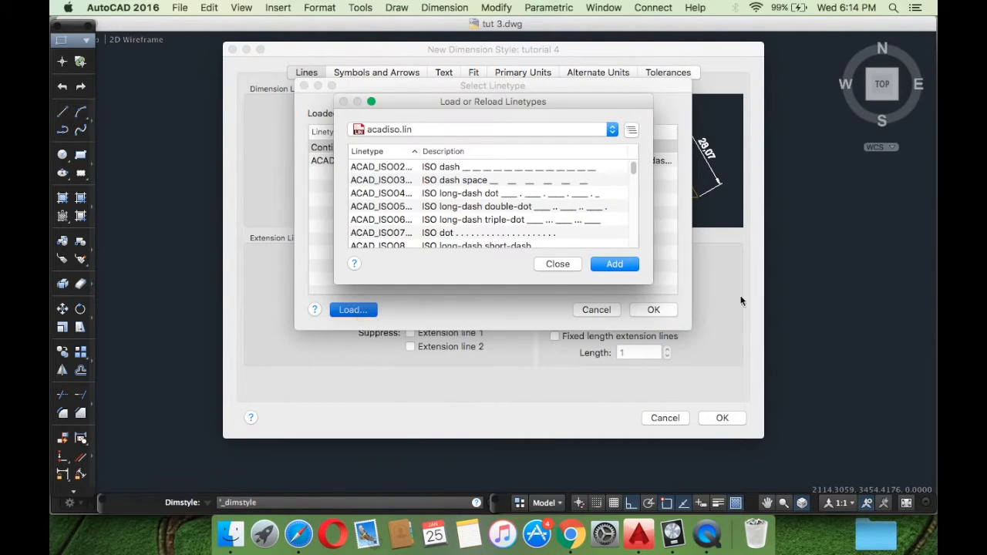
scroll(532, 224, "down", 1)
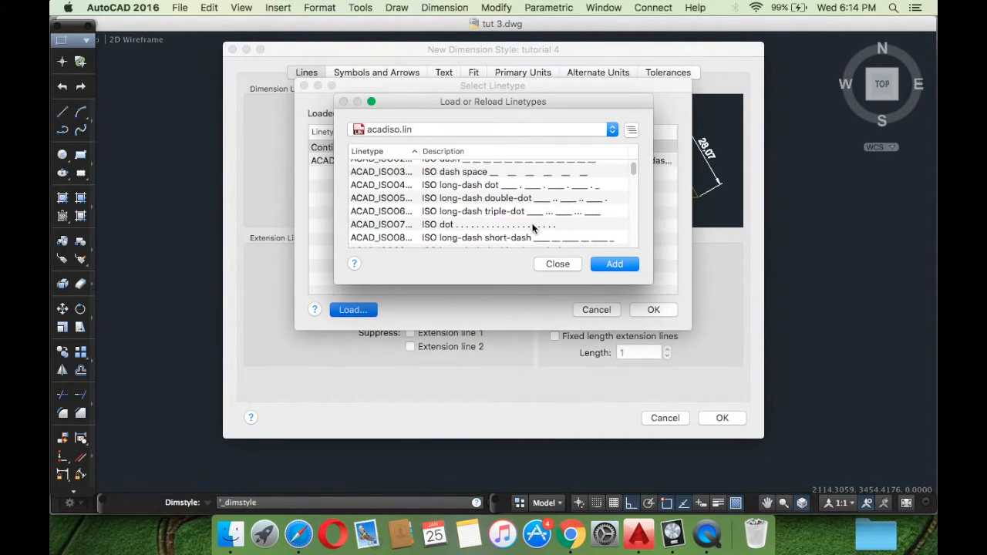
left_click(488, 224)
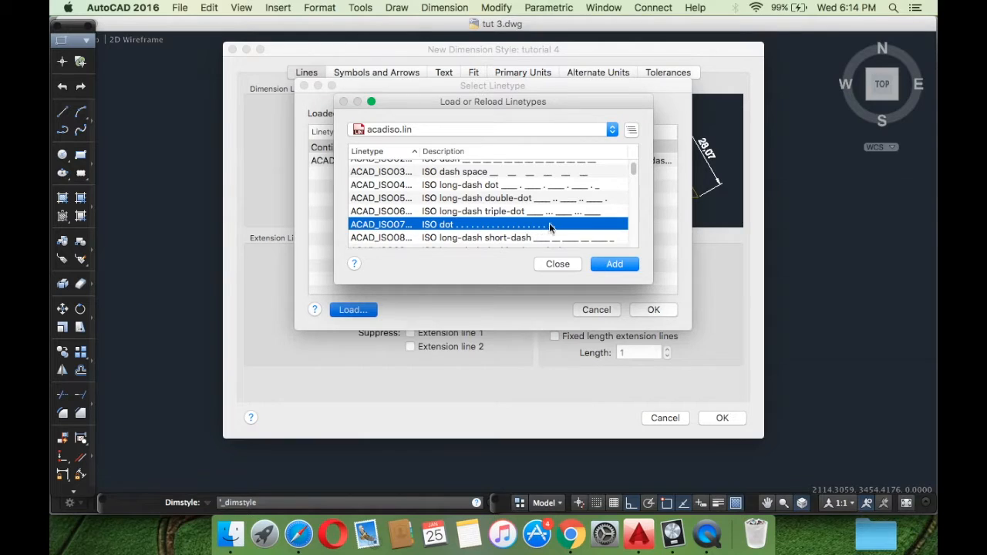
left_click(612, 264)
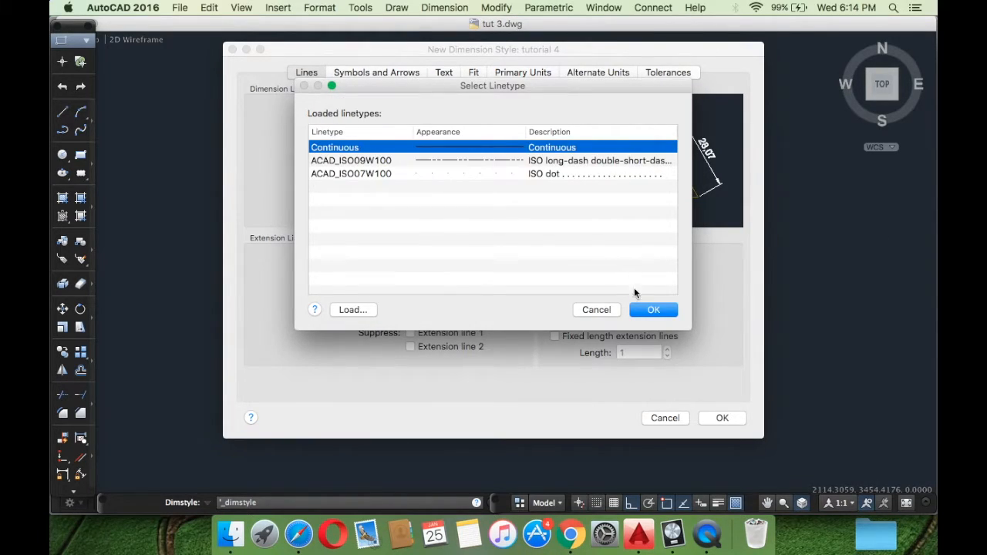
Set the linetype of the dimension lines to Continuous
left_click(652, 309)
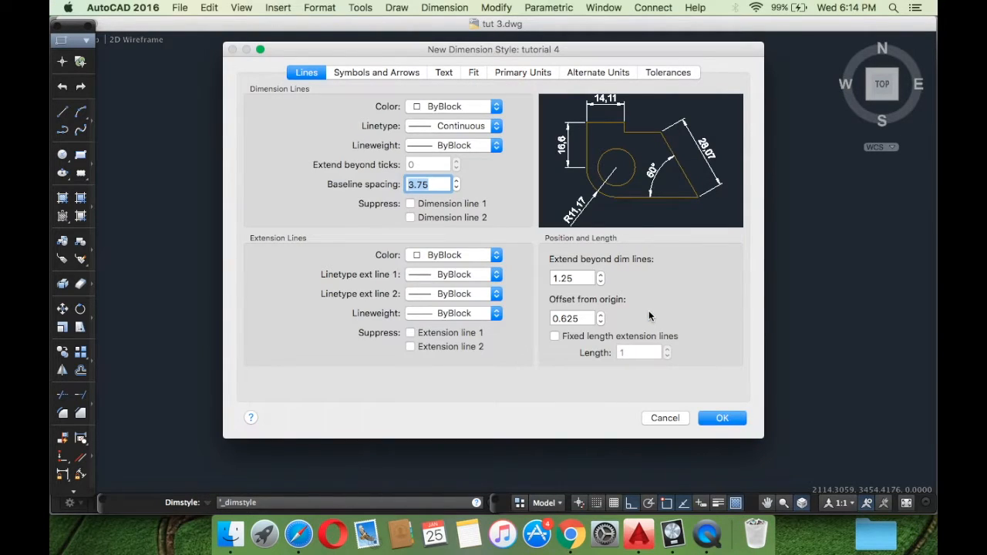
left_click(472, 127)
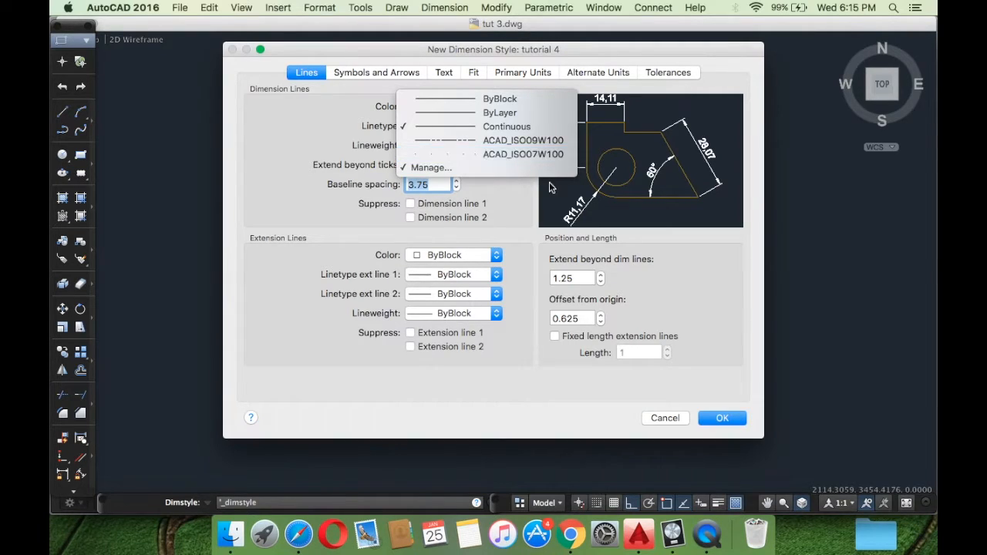
left_click(514, 130)
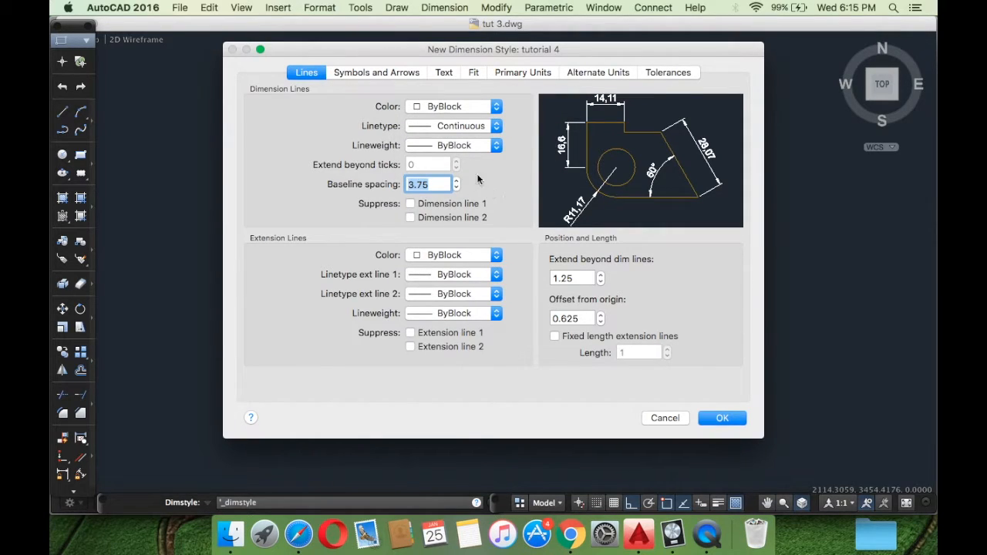
Look through the dimension line lineweight choices and the Lineweight Settings, keeping the 0.25 mm new layer default and millimetre units
left_click(462, 146)
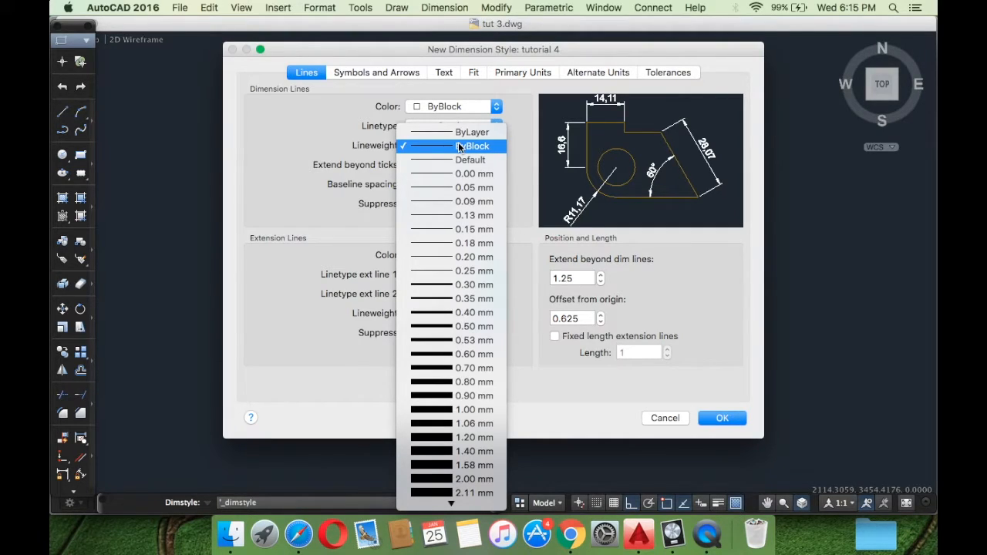
scroll(431, 227, "down", 1)
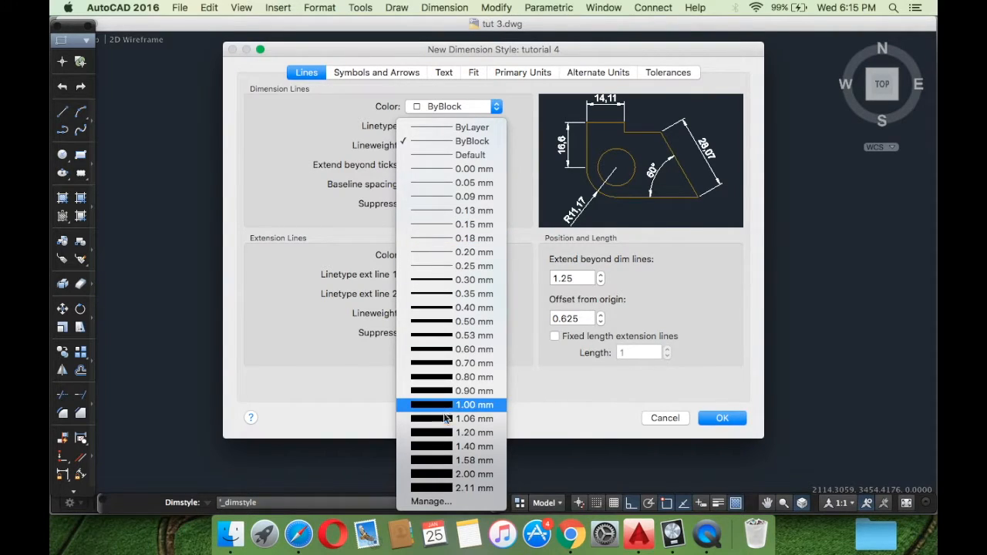
left_click(457, 499)
scroll(502, 154, "down", 10)
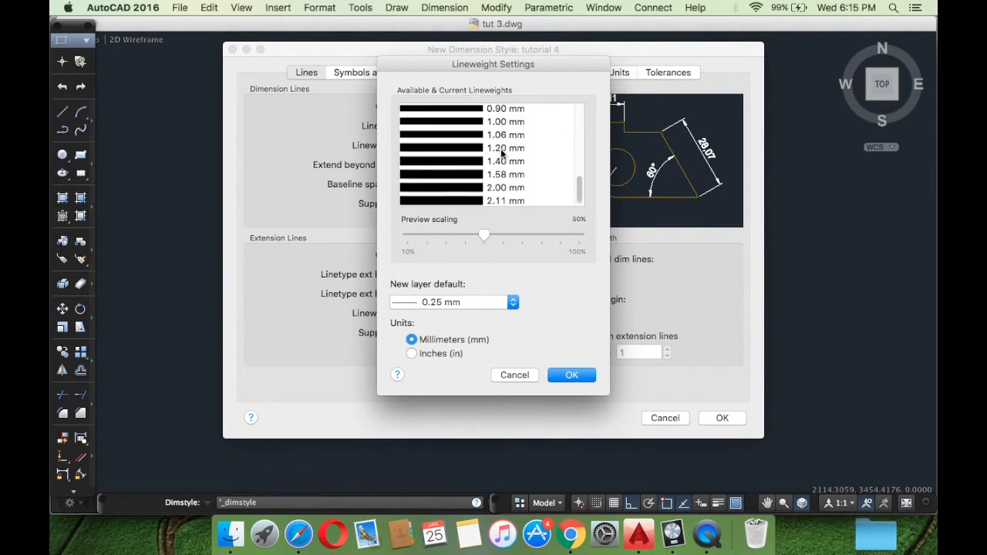
left_click(471, 305)
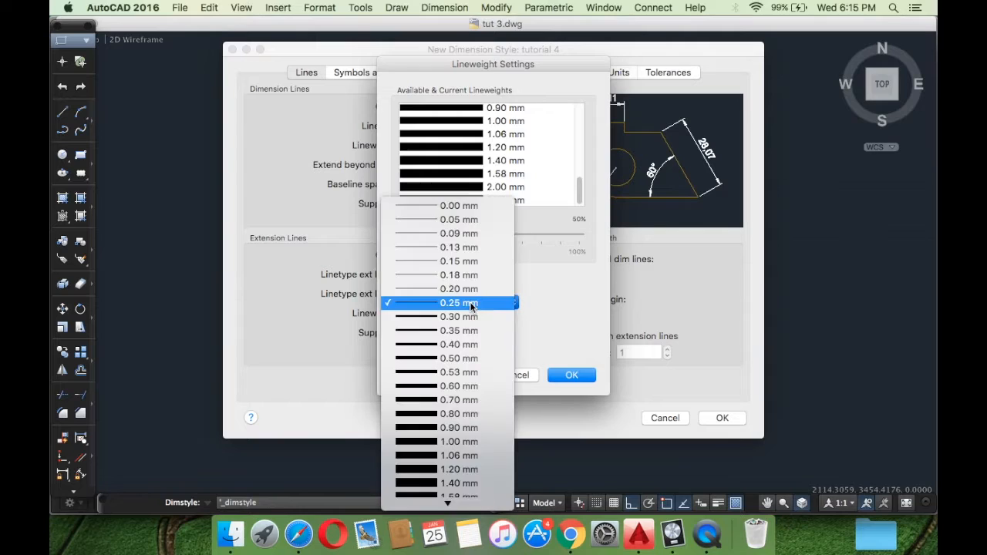
left_click(563, 301)
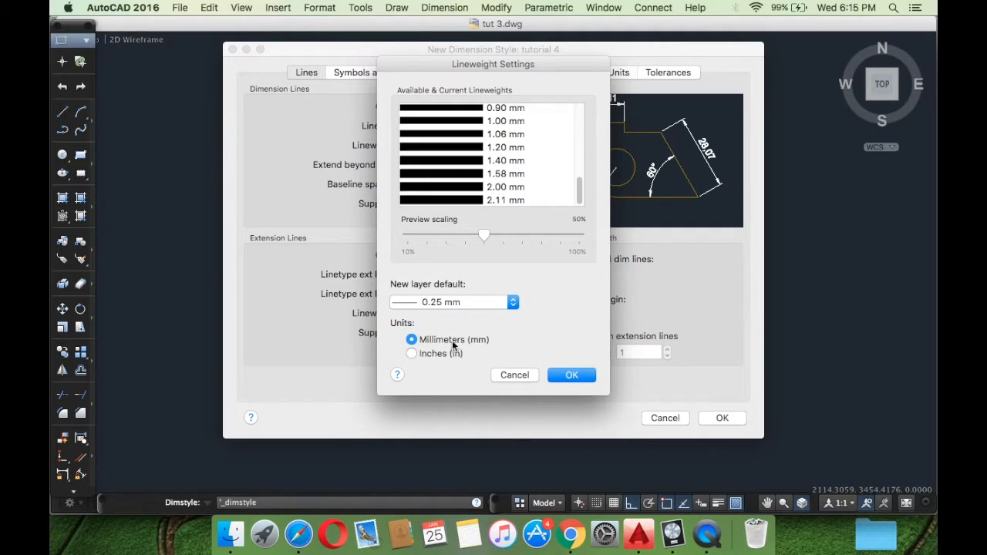
left_click(550, 372)
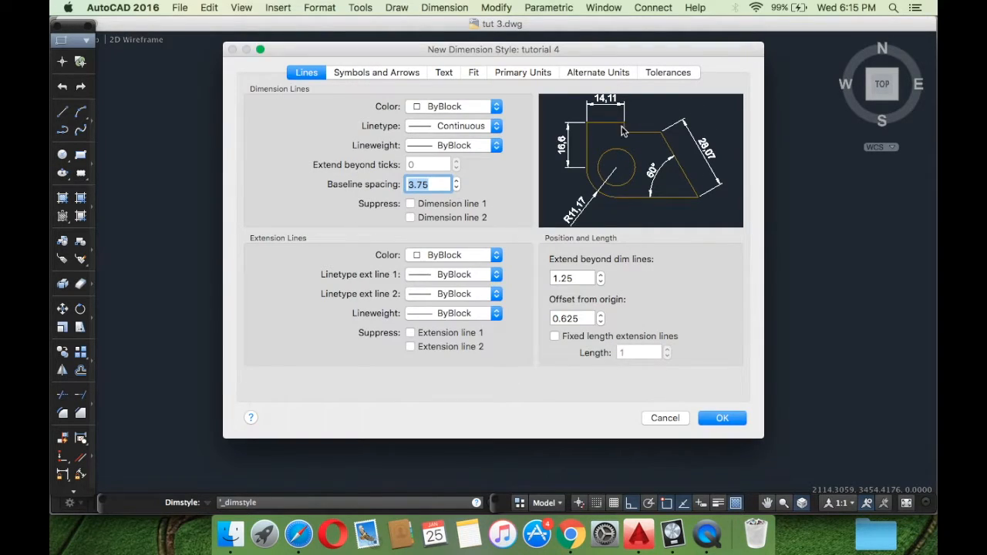
Choose ByBlock as the dimension line lineweight, and discard the new dimension style, closing the Dimension Style Manager
left_click(471, 145)
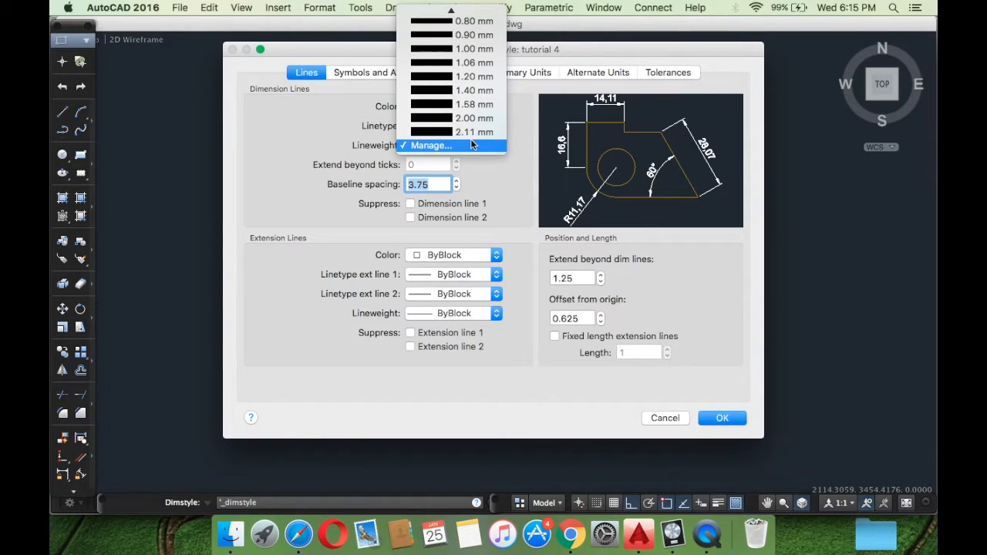
left_click(497, 178)
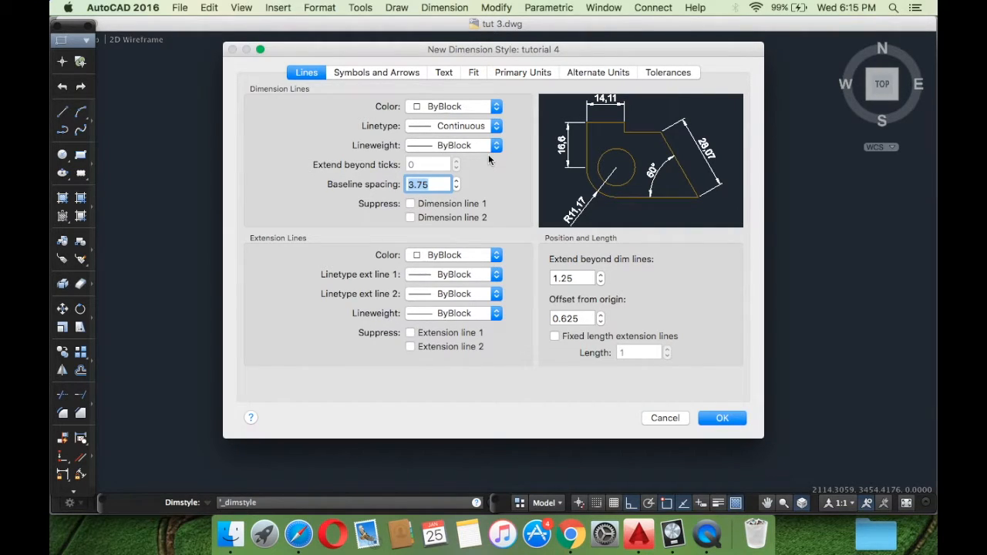
left_click(467, 147)
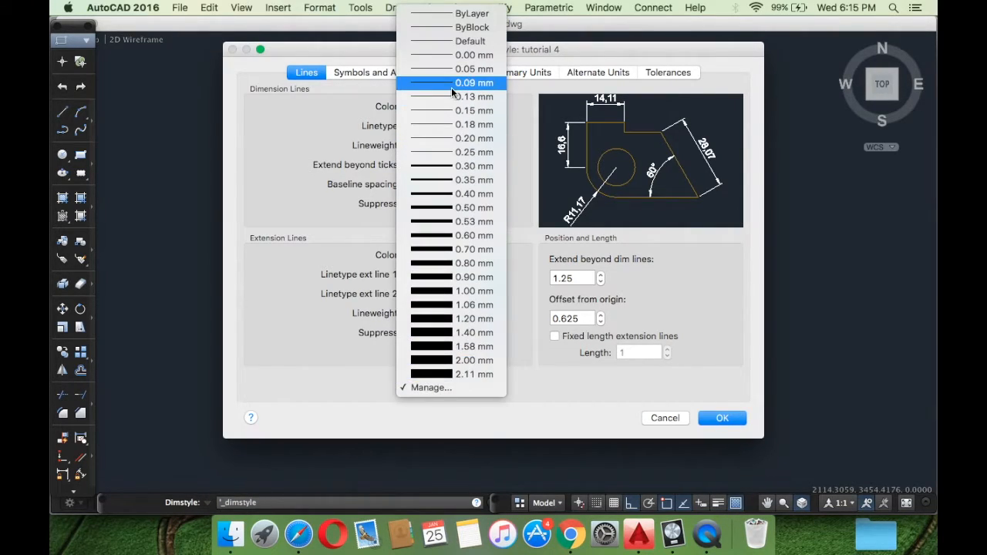
left_click(455, 27)
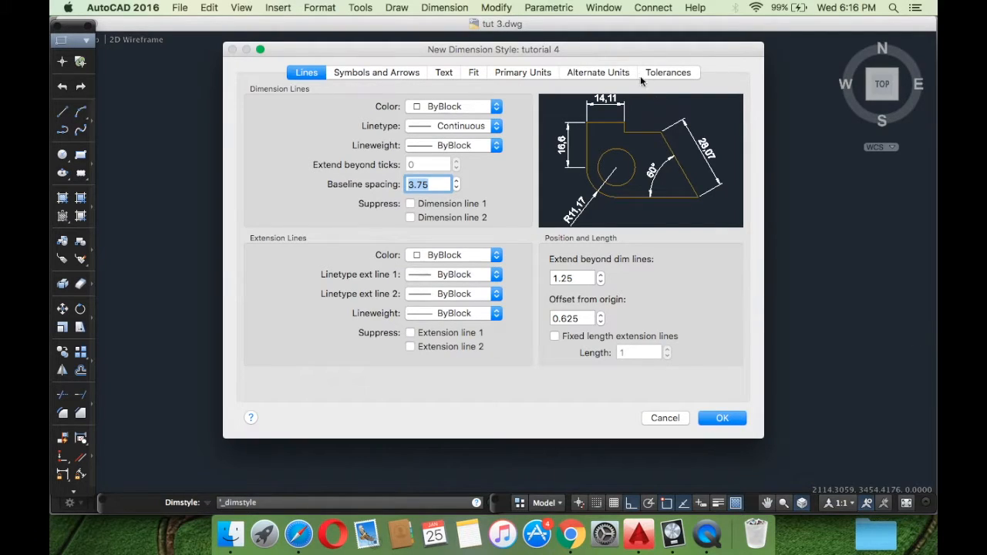
left_click(665, 418)
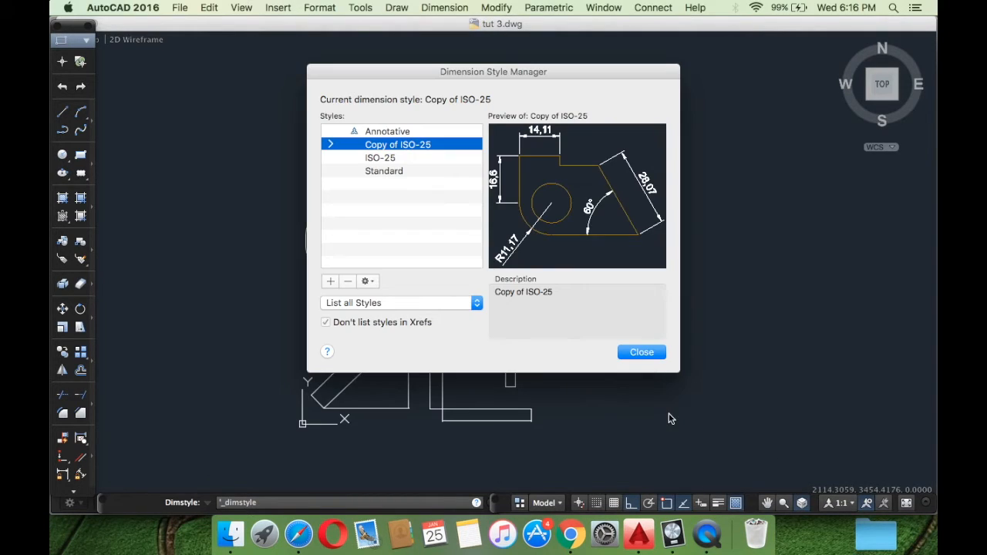
left_click(640, 350)
Draw a long vertical line in the empty area beside the existing shapes and a shorter parallel one, about 394 units long, to its right
left_click(62, 112)
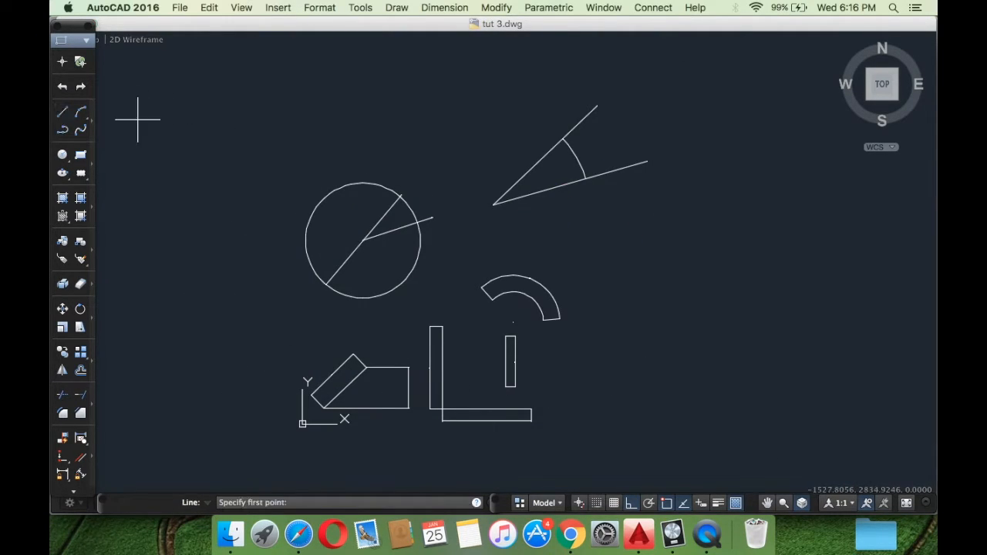
left_click(654, 273)
left_click(725, 366)
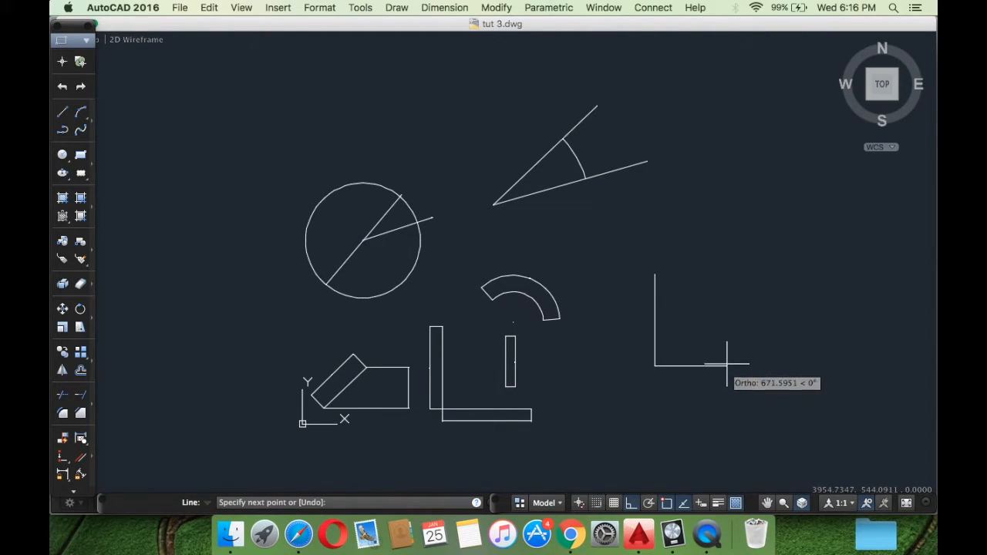
key("Return")
key("Return")
left_click(667, 275)
left_click(668, 318)
key("Return")
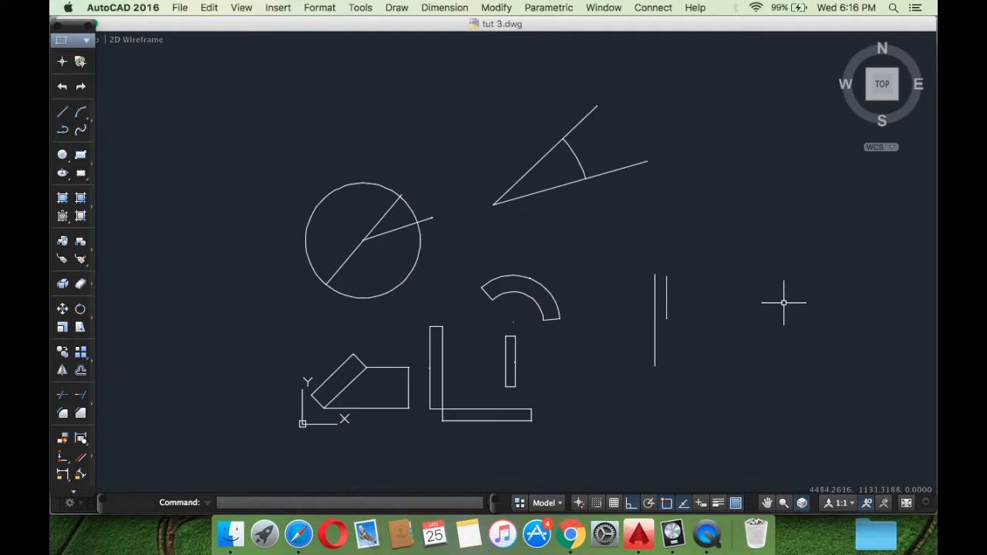
Add a linear dimension to the longer vertical line, placing its dimension line to the right of the shorter line
scroll(688, 304, "up", 4)
middle_click_drag(679, 302, 655, 281)
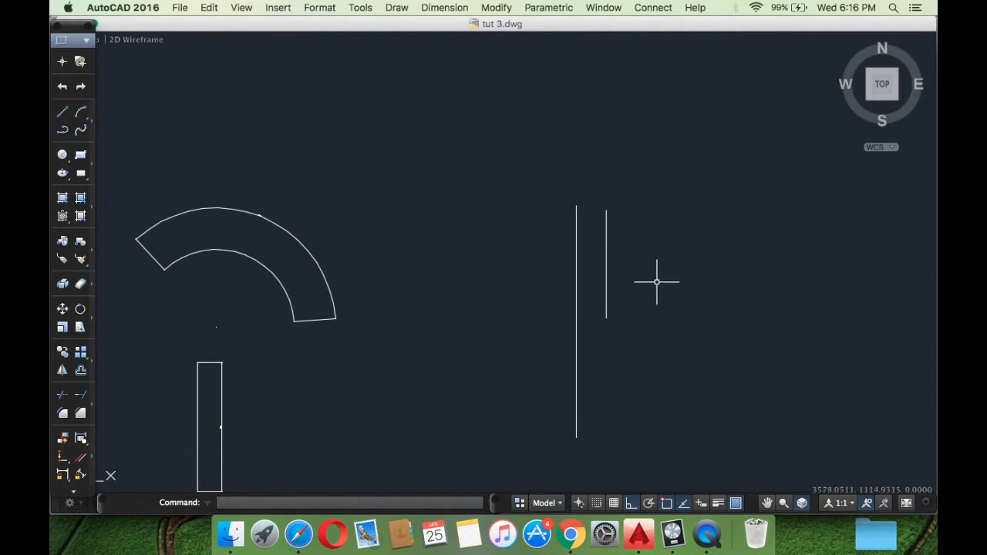
left_click(423, 8)
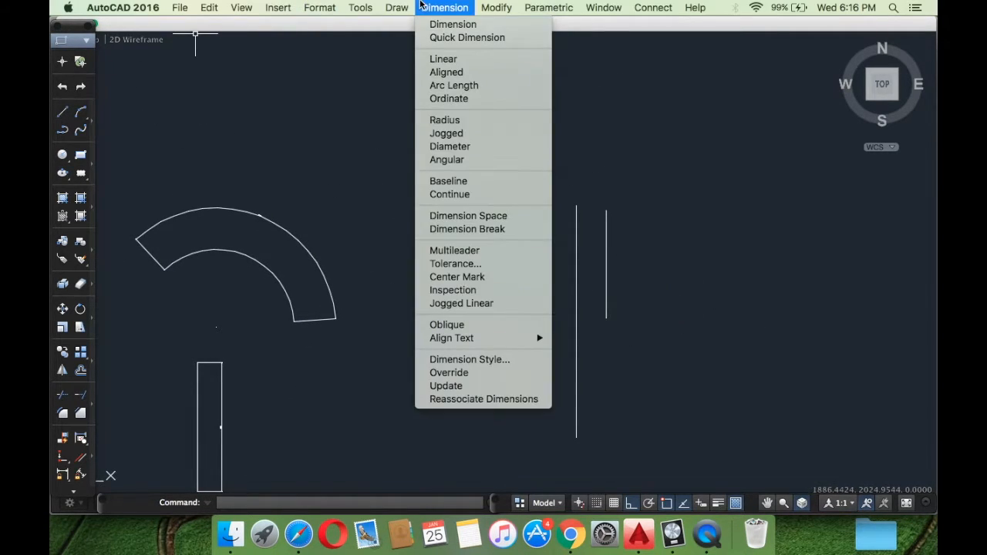
left_click(443, 59)
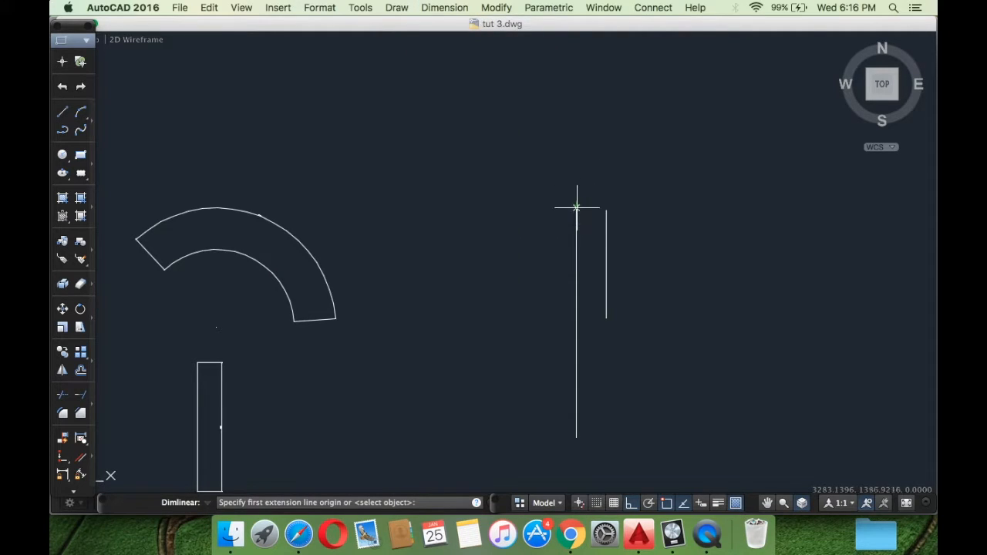
key("Return")
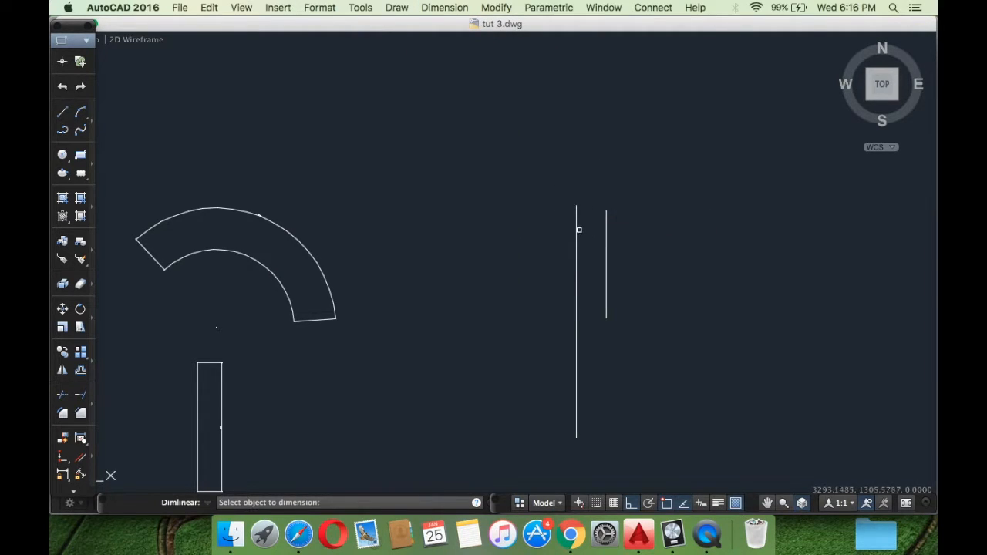
left_click(575, 224)
left_click(659, 231)
Add a linear dimension to the shorter vertical line, placing it just outside the first dimension, and inspect the gap between the dimension lines
right_click(628, 247)
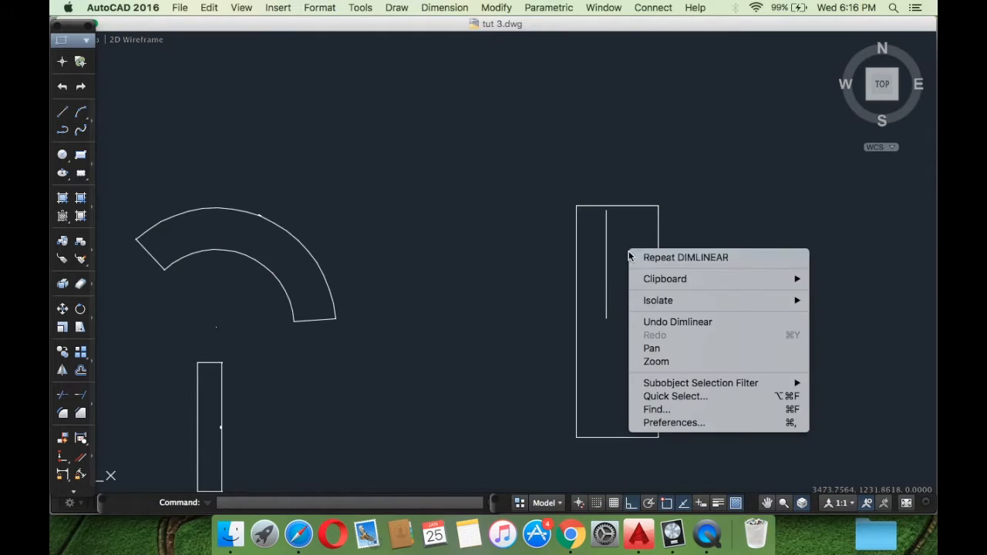
left_click(636, 257)
key("Return")
left_click(606, 244)
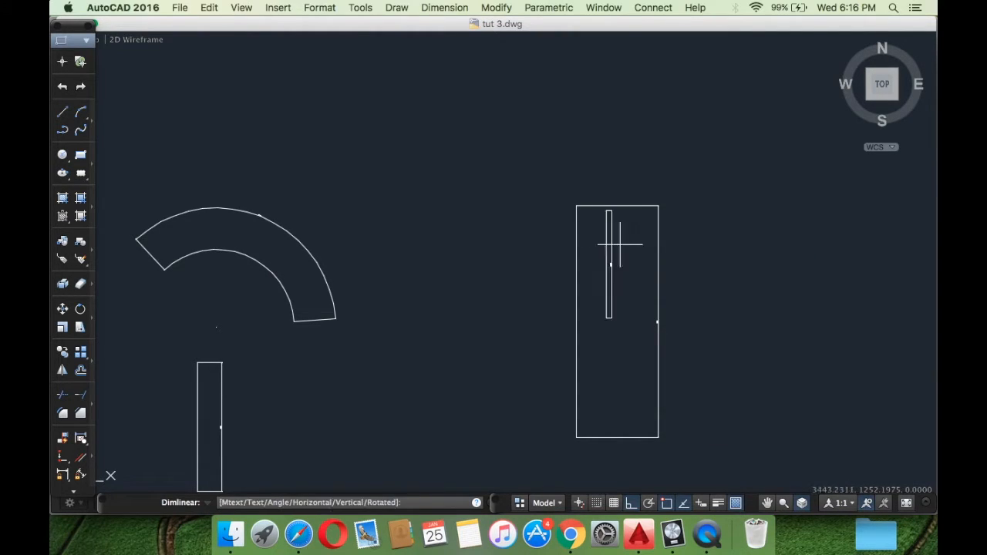
left_click(669, 245)
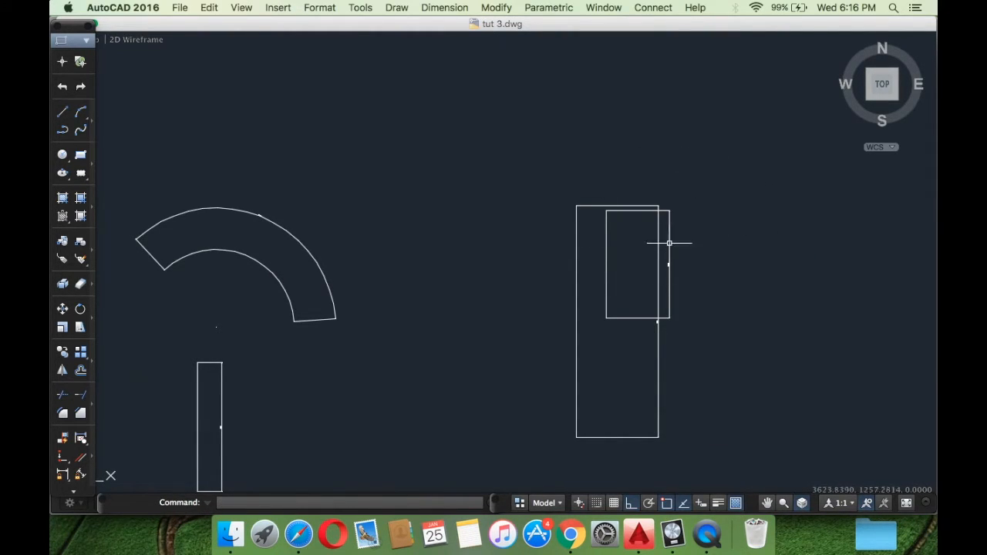
scroll(671, 285, "up", 10)
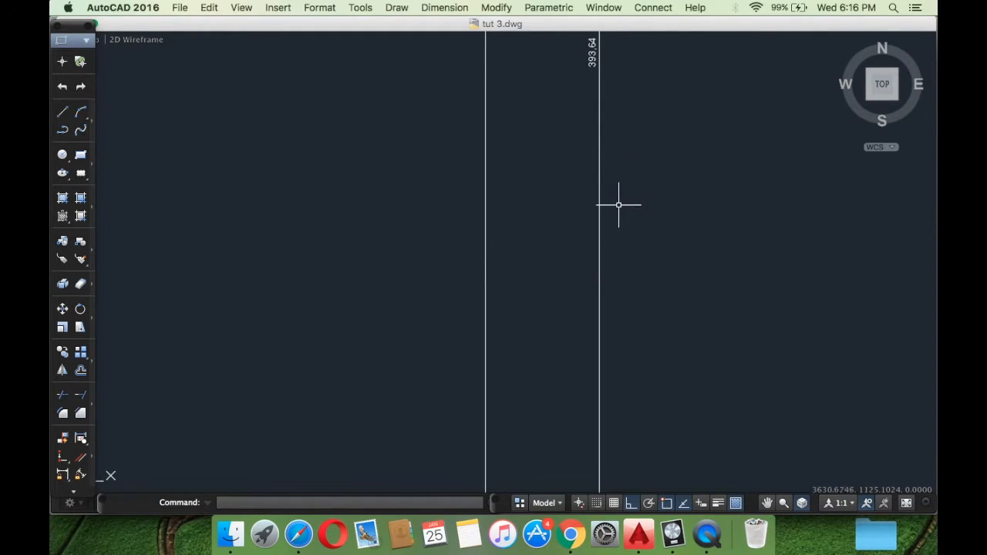
scroll(617, 205, "down", 8)
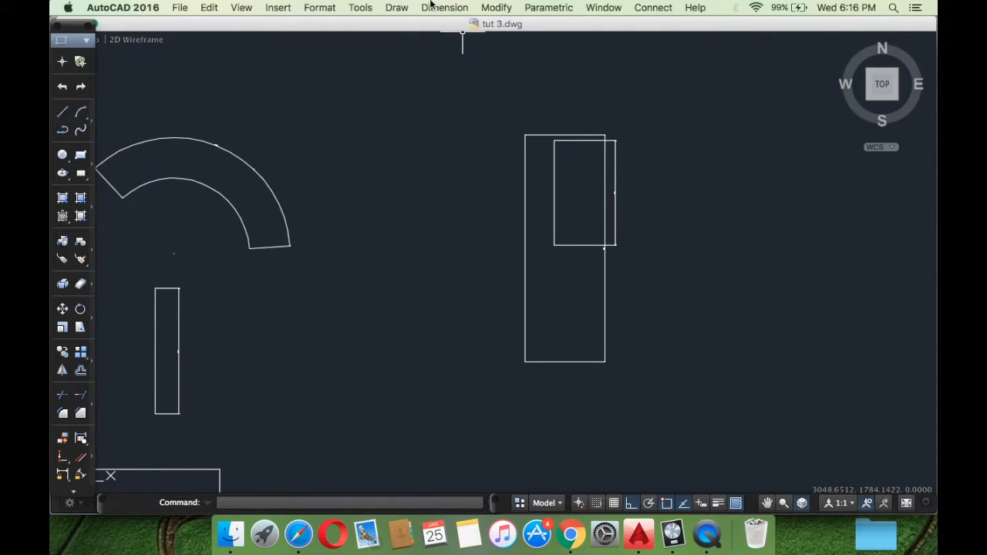
left_click(431, 6)
mouse_move(356, 5)
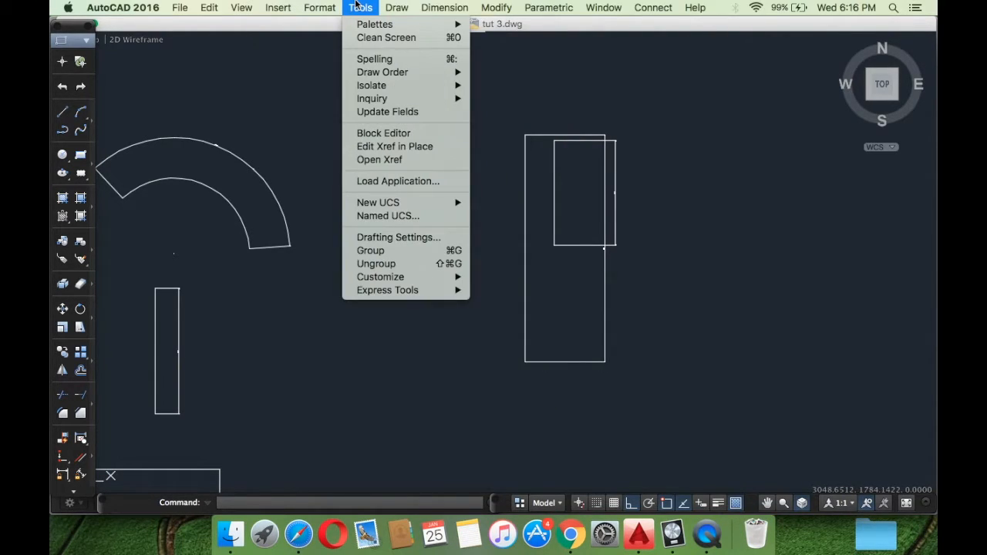
mouse_move(327, 6)
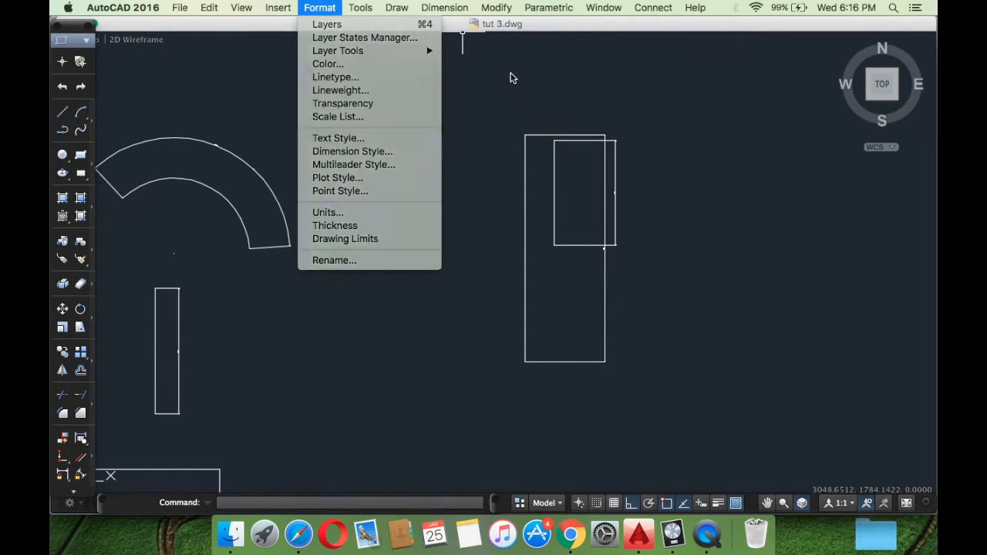
left_click(505, 79)
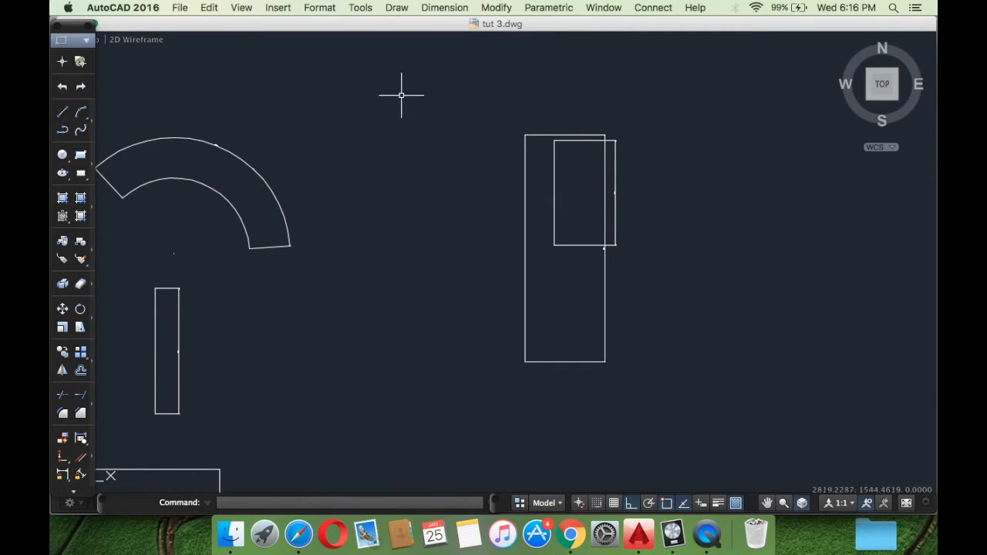
Create a new dimension style named "tutorial 4", starting with Copy of ISO-25 and used for all dimensions
left_click(329, 8)
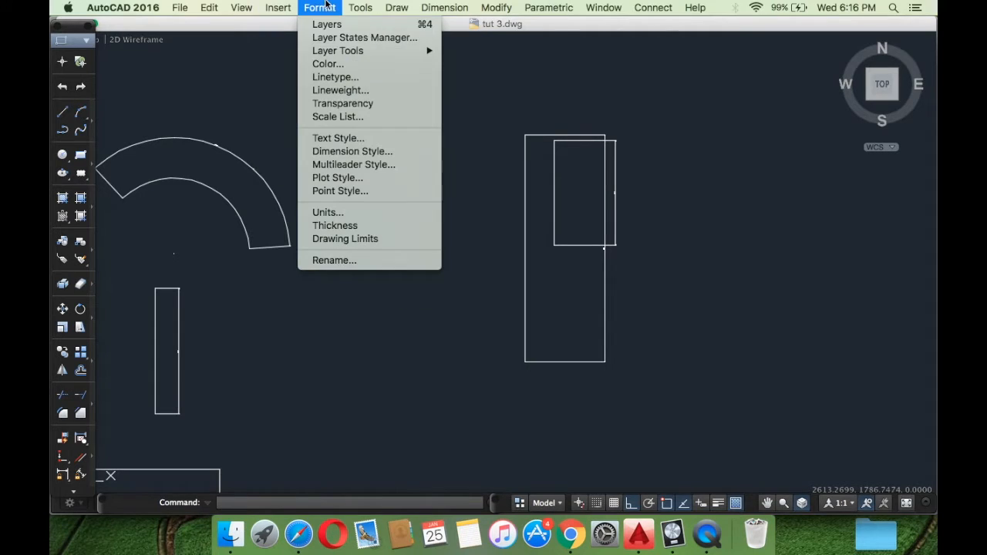
left_click(337, 153)
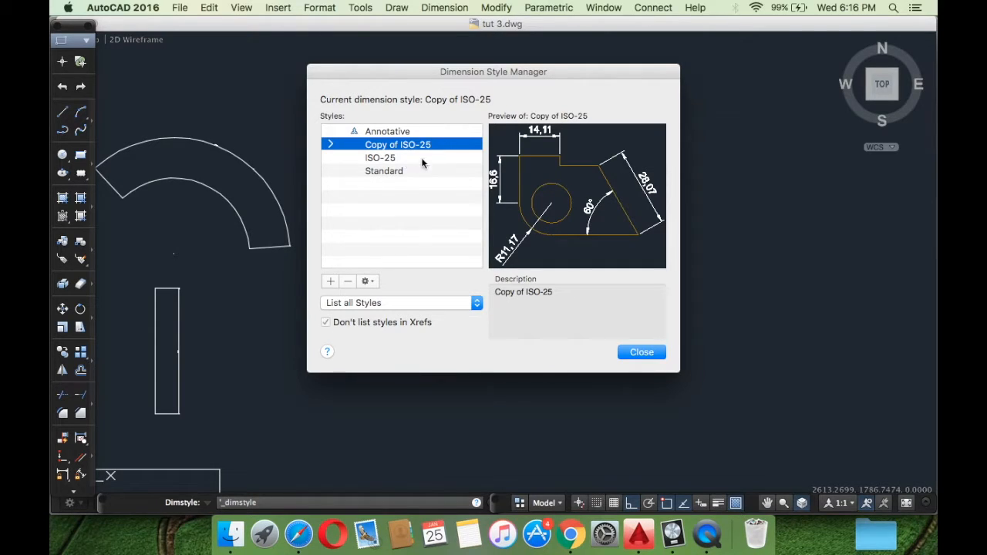
left_click(330, 282)
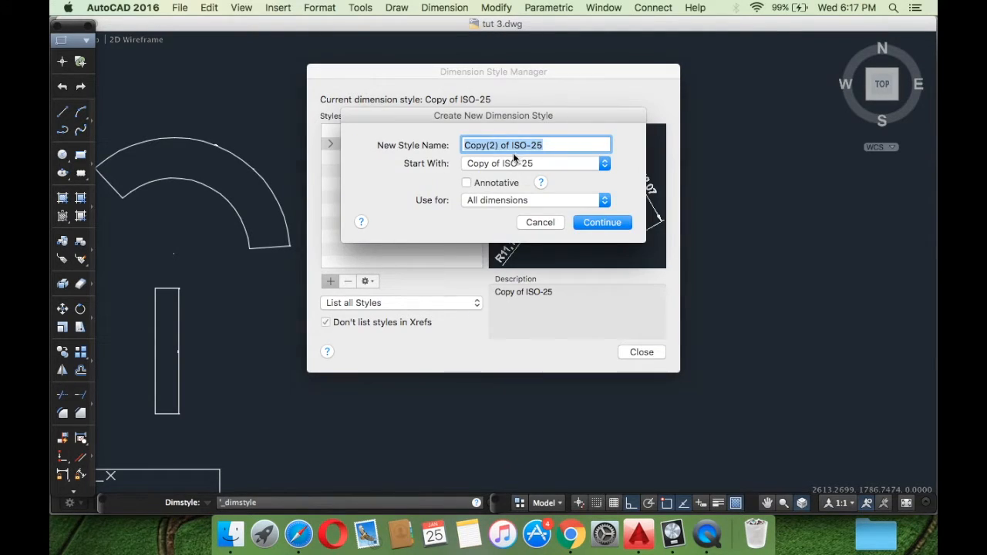
type("tut")
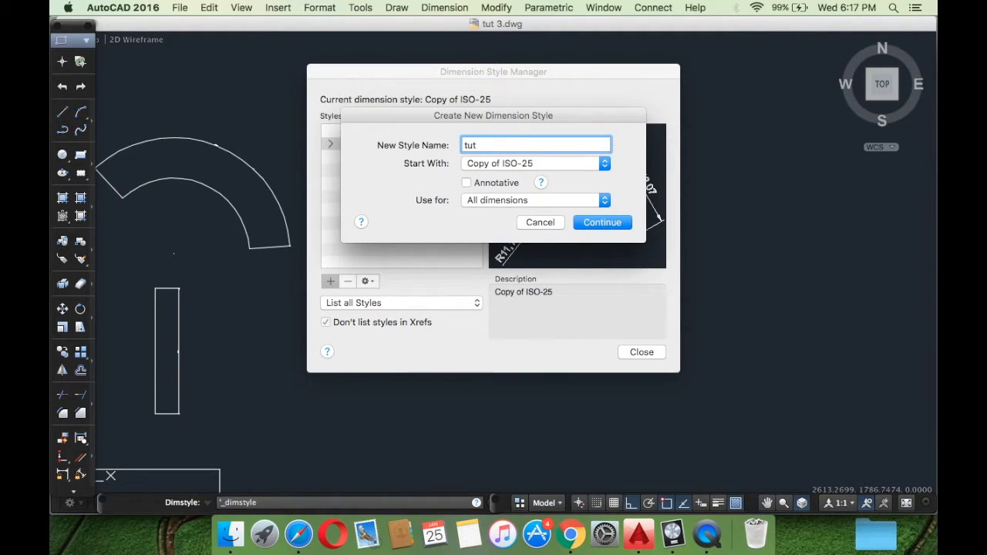
type("orials")
key("BackSpace")
type("4")
left_click(599, 222)
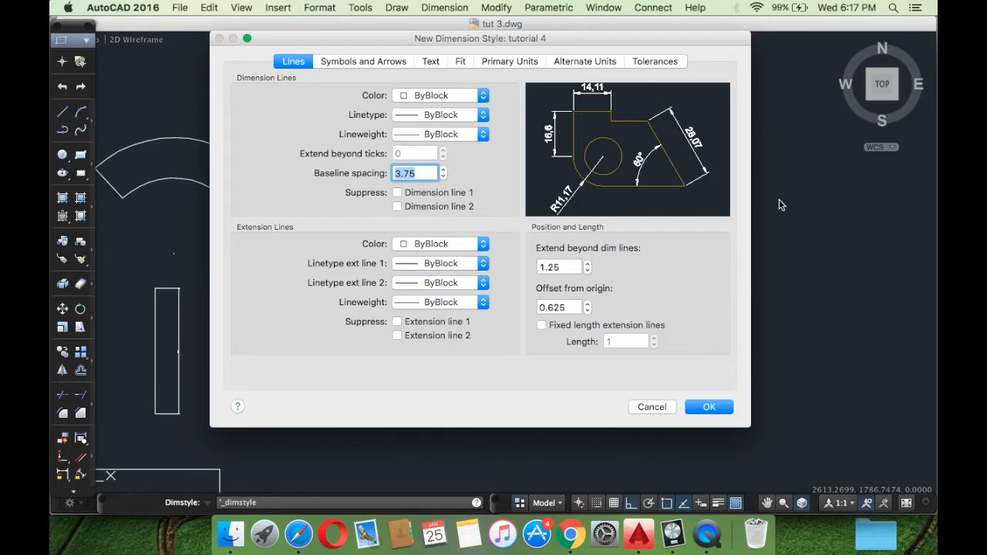
Try Red as the extension line colour before setting it to ByLayer, and view the linetype choices for extension line 1
left_click(459, 243)
left_click(448, 259)
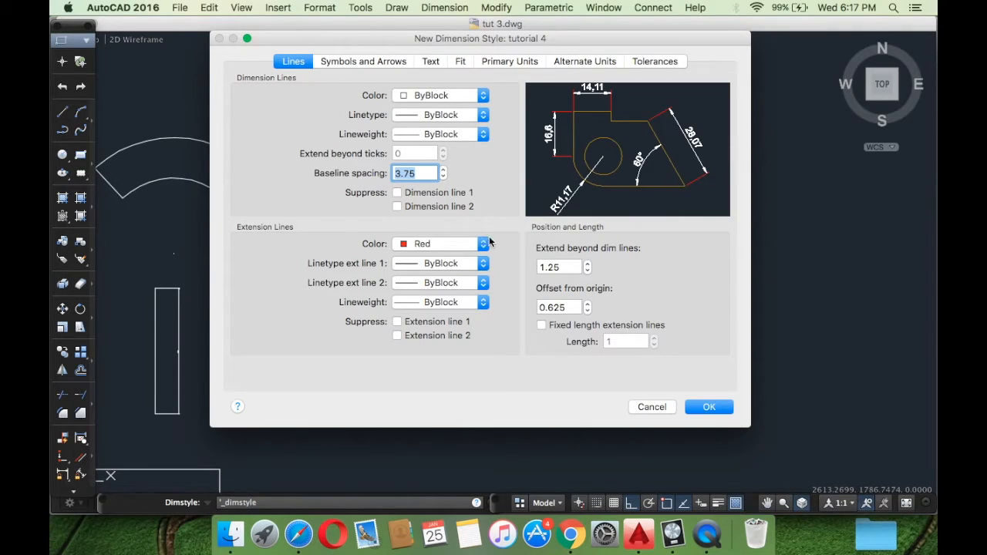
left_click(482, 244)
left_click(447, 219)
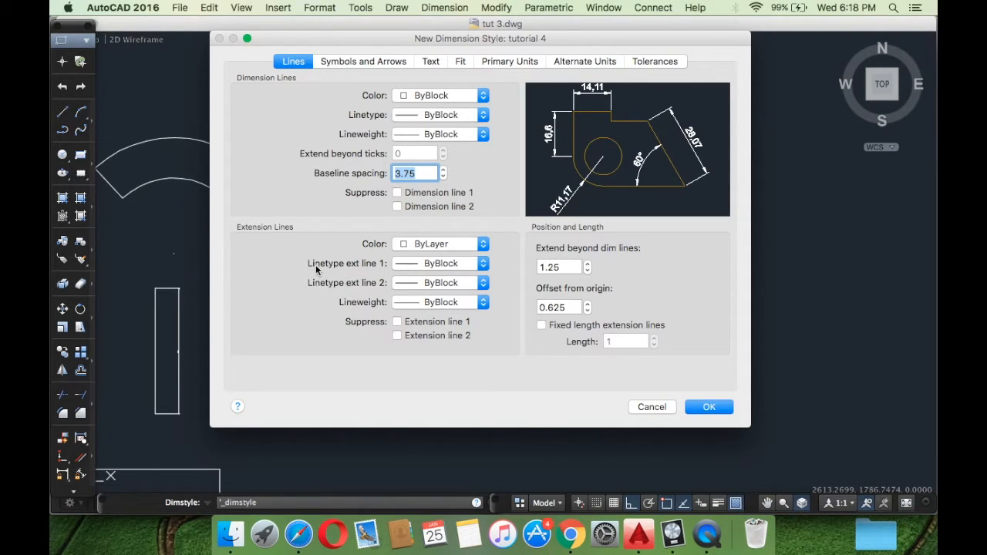
left_click(426, 264)
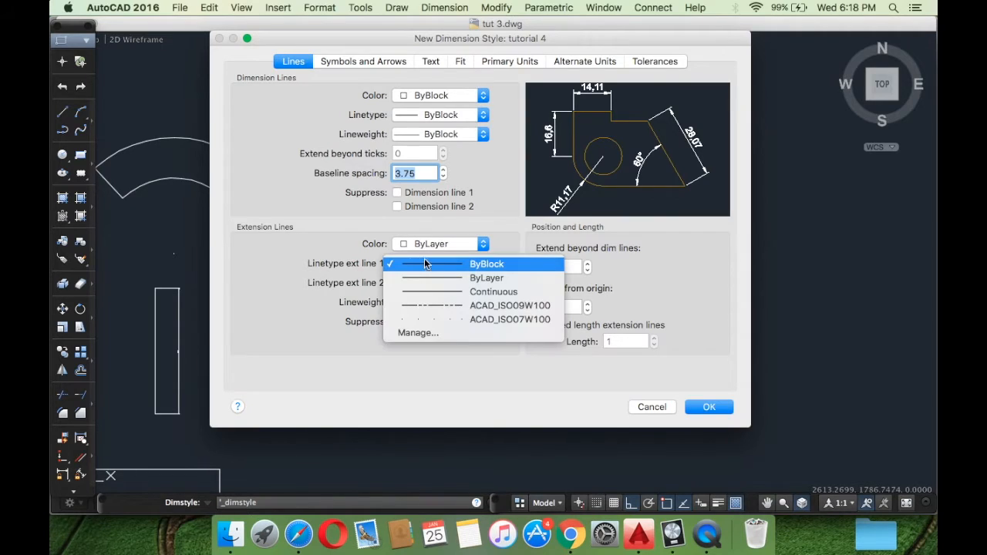
left_click(270, 276)
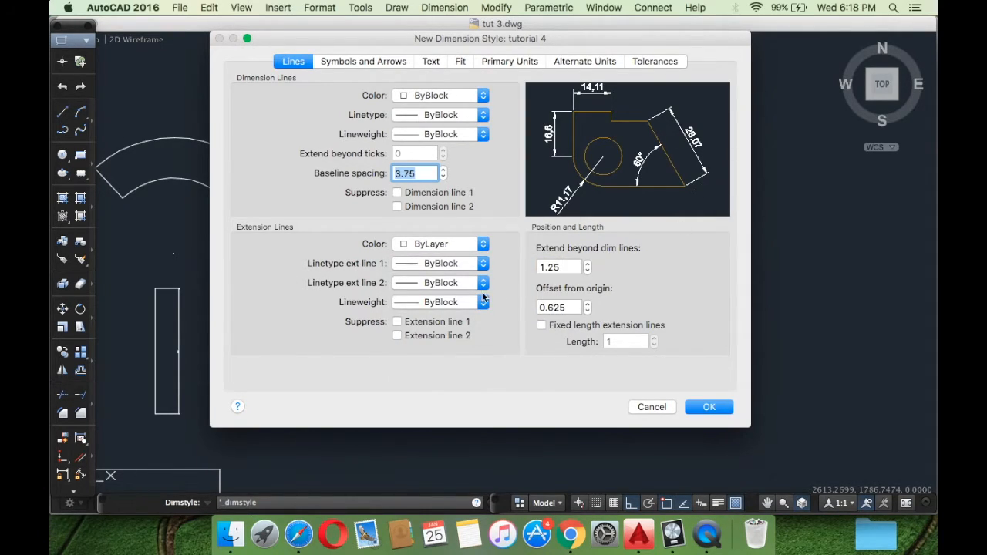
View the linetype choices for extension line 2 and the lineweight choices for the extension lines
left_click(458, 286)
left_click(317, 335)
left_click(460, 306)
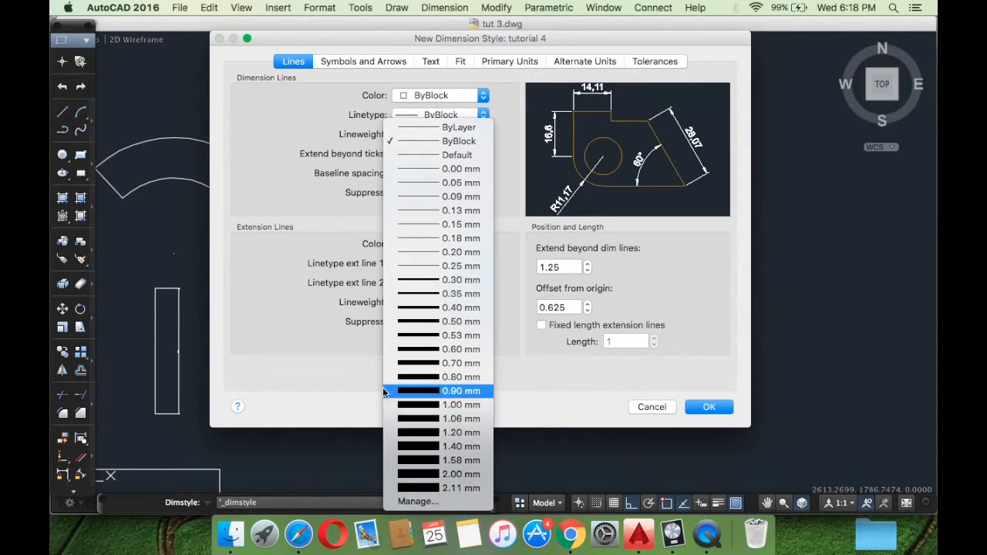
left_click(327, 364)
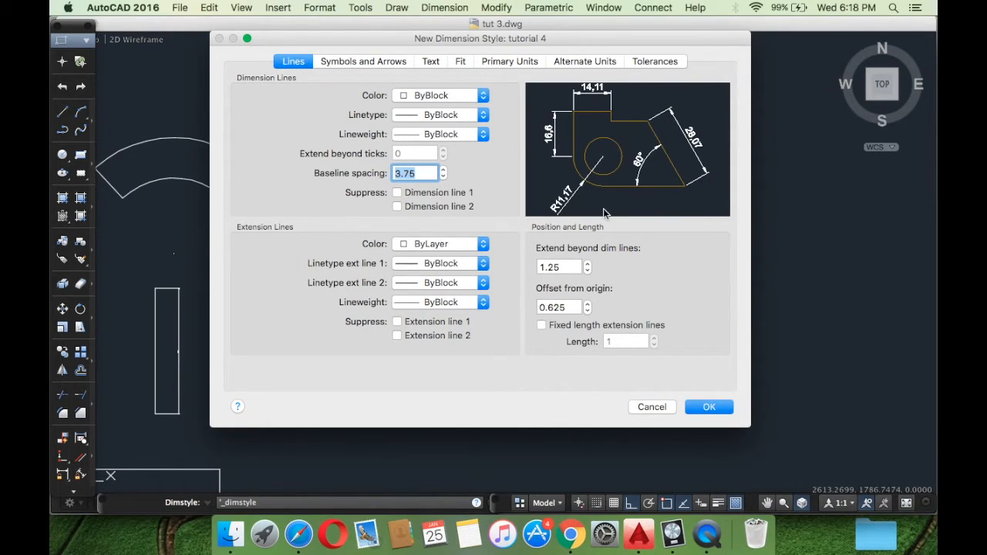
Set the first arrowhead of the tutorial 4 dimension style to Closed
left_click(356, 61)
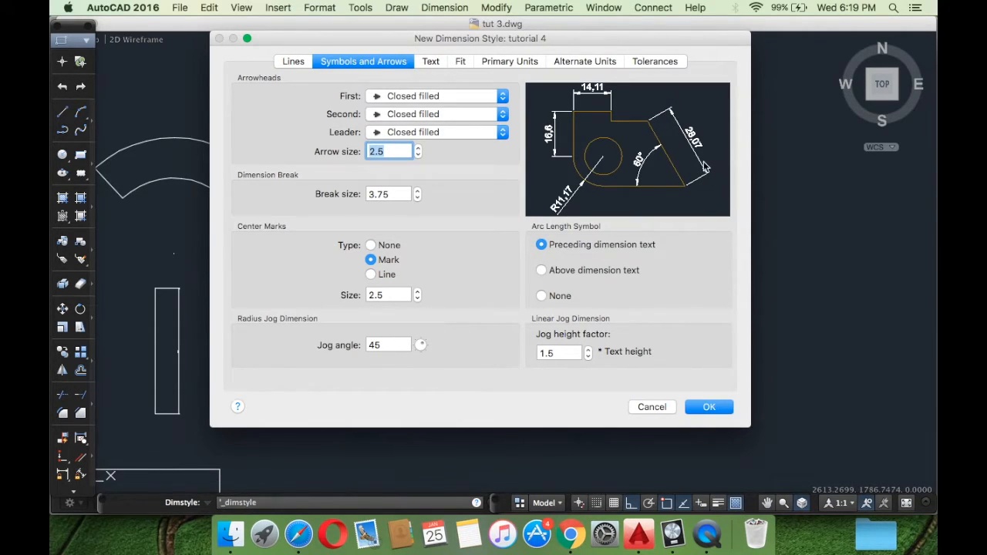
left_click(446, 97)
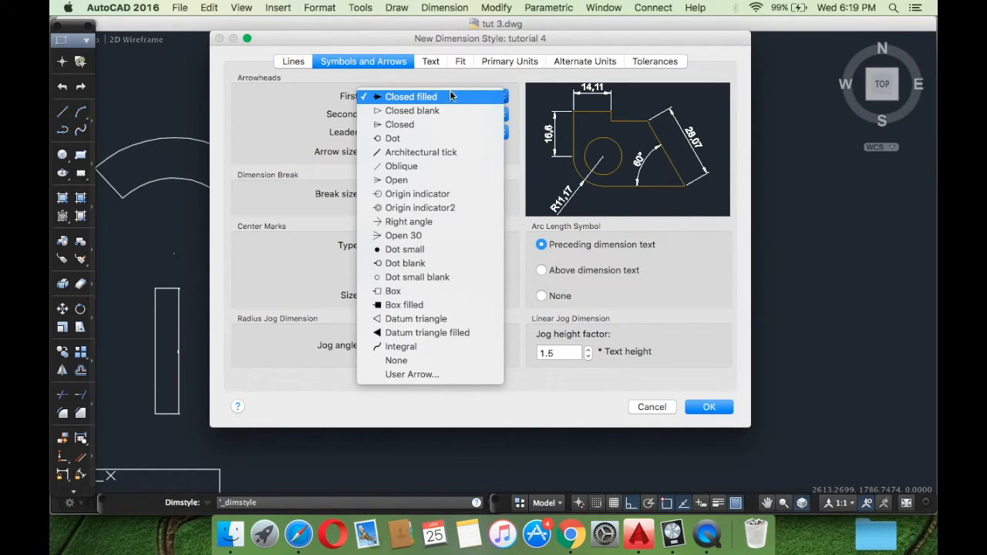
left_click(410, 125)
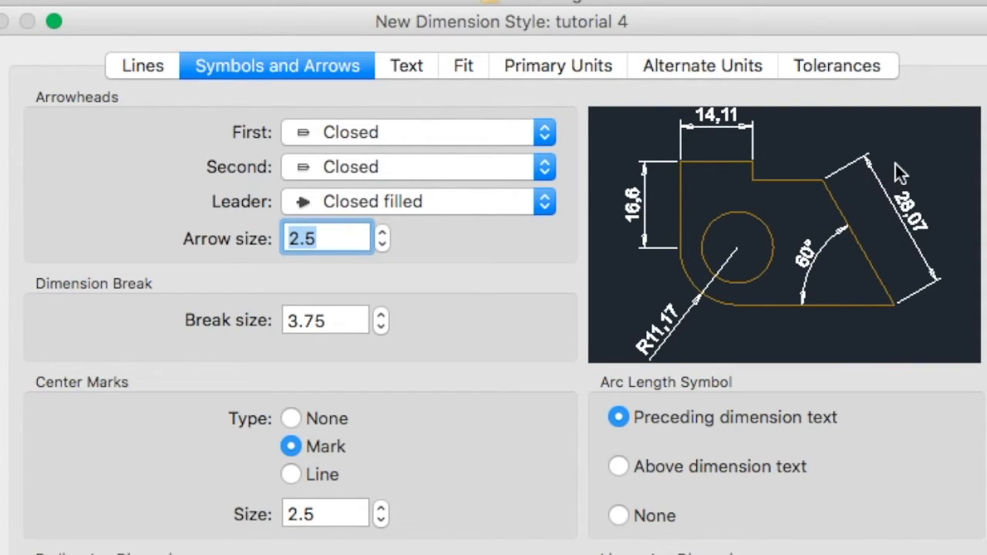
left_click(436, 143)
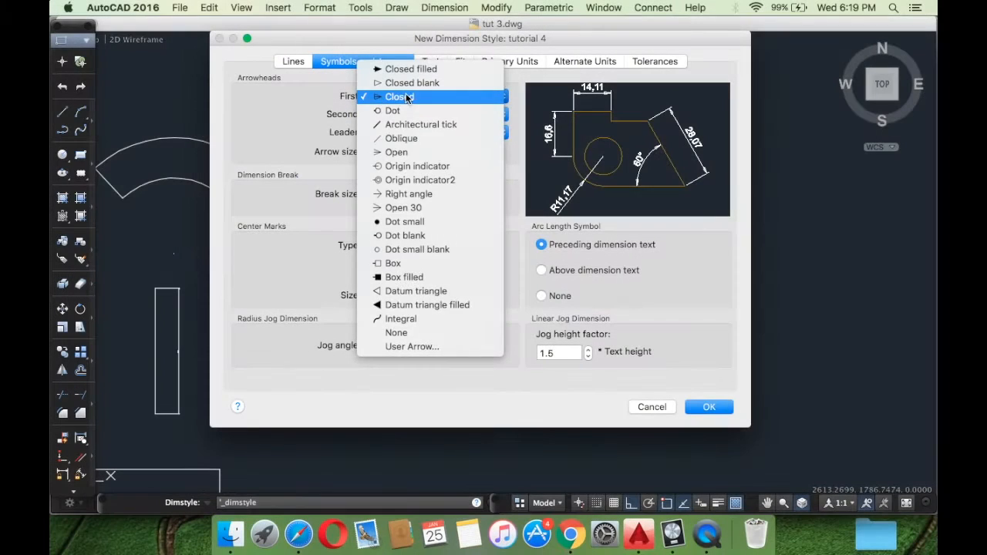
left_click(407, 97)
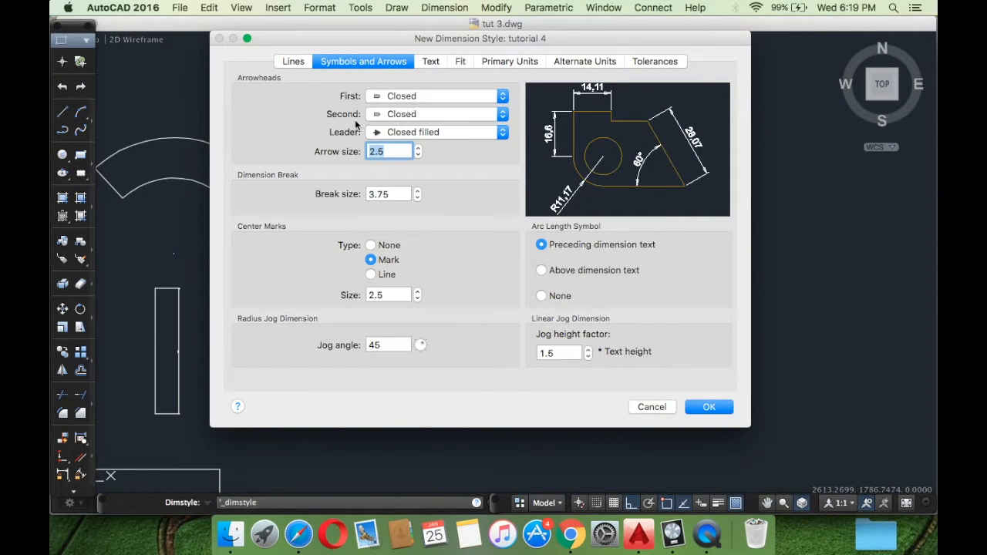
Try Closed blank as the second arrowhead before setting it to Closed filled
left_click(446, 115)
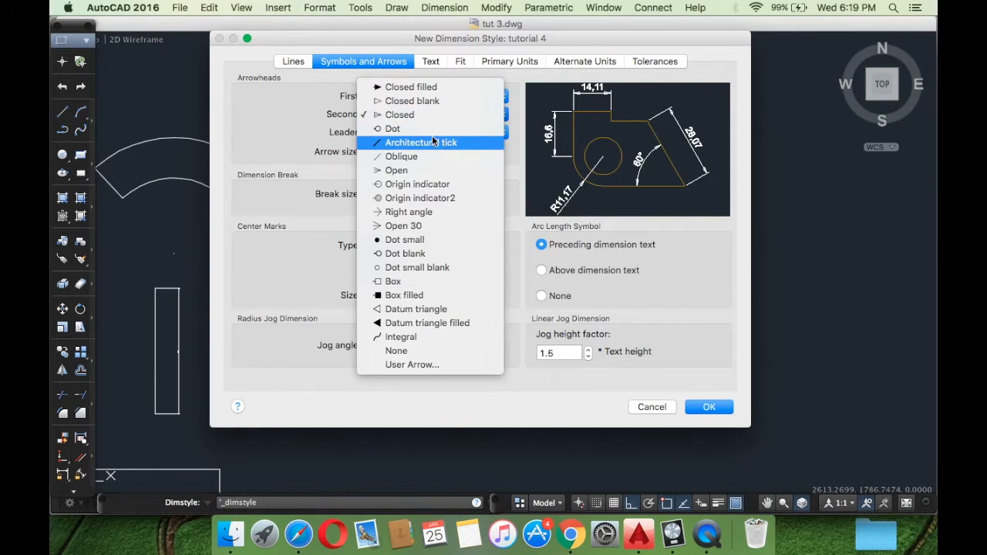
left_click(419, 101)
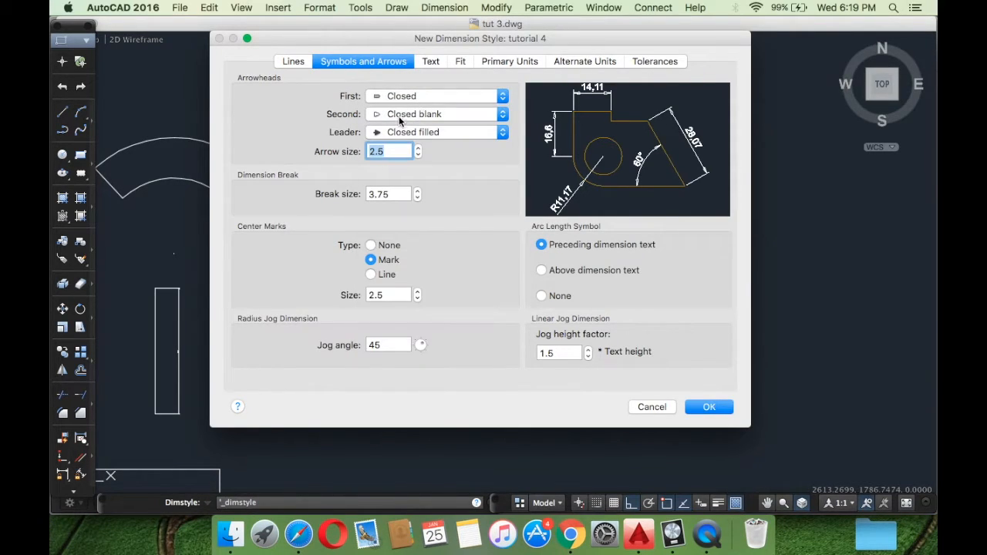
left_click(399, 115)
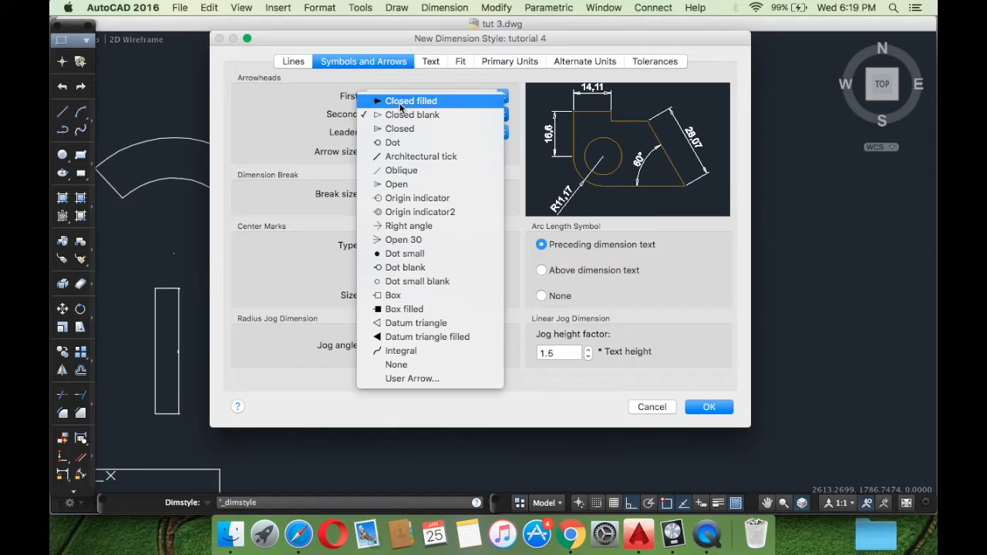
left_click(399, 105)
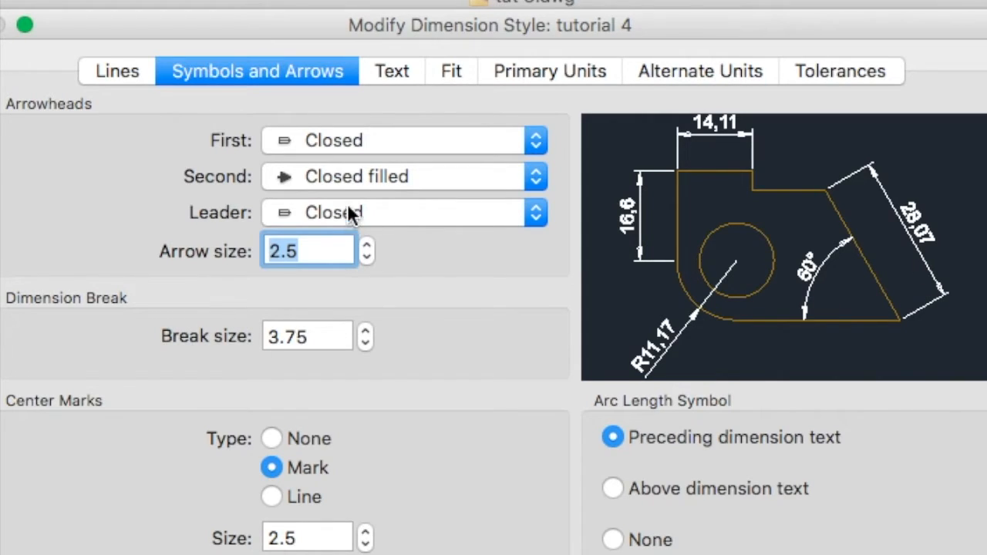
Try Closed filled for the first and leader arrowheads, and discard these style changes
left_click(331, 141)
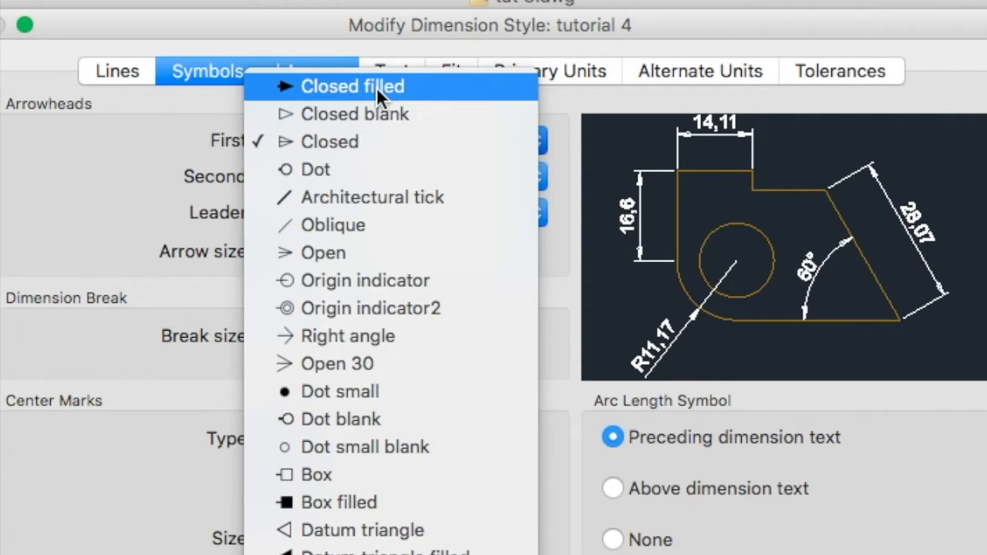
left_click(376, 87)
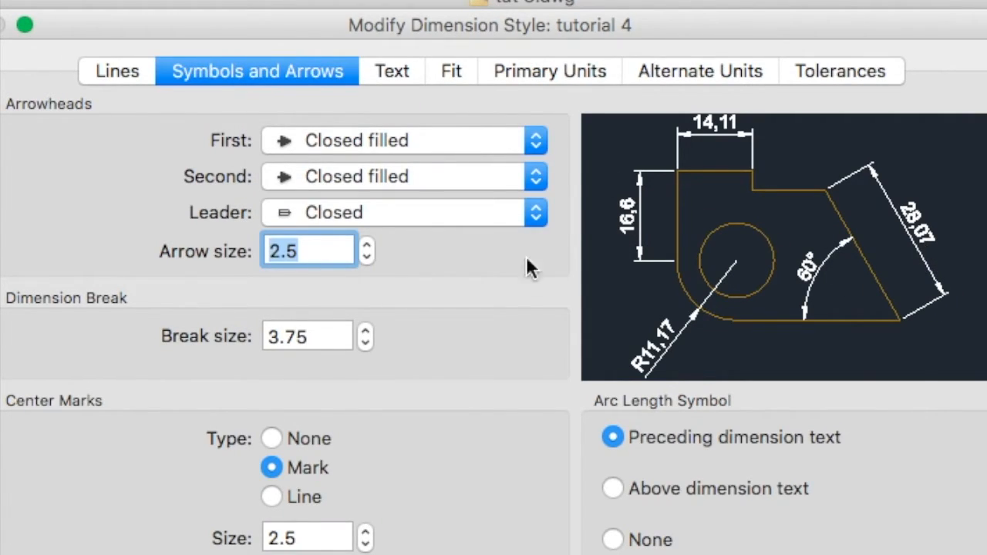
left_click(411, 213)
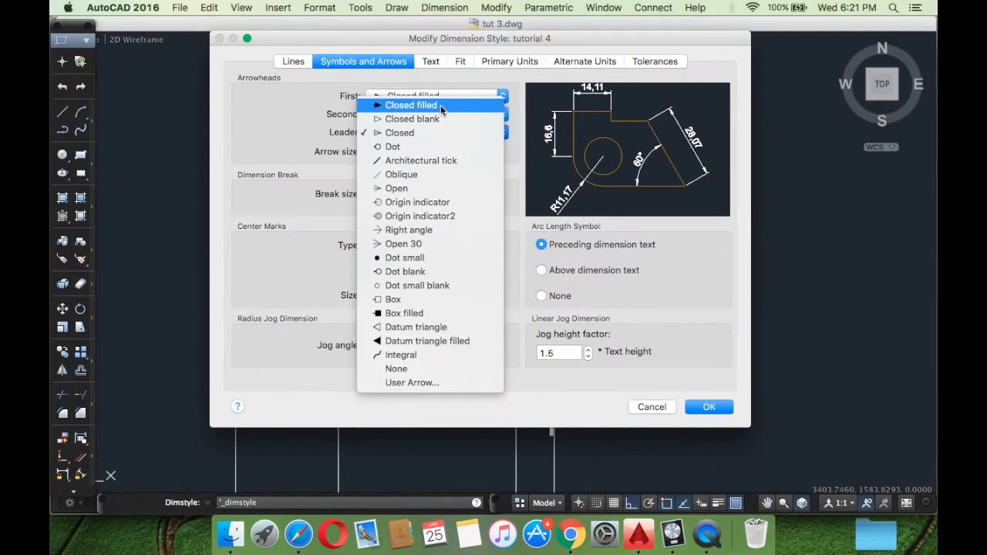
left_click(440, 105)
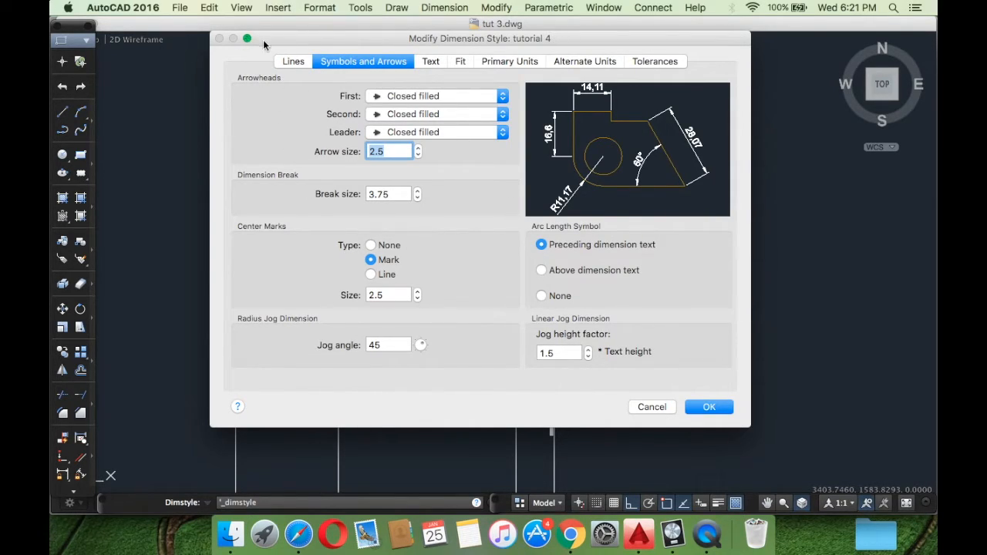
left_click(657, 407)
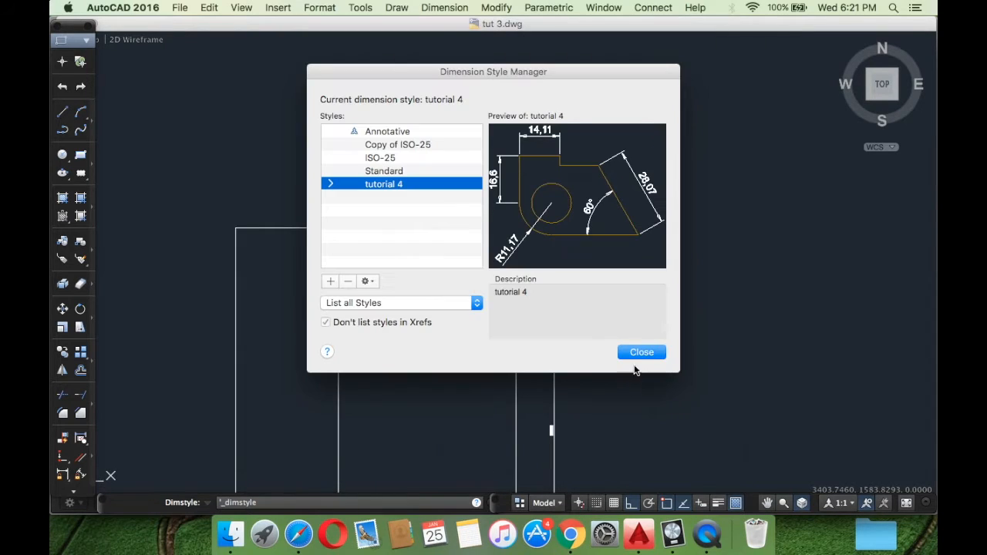
Close the Dimension Style Manager and examine the text and arrowheads of the two vertical dimensions in the drawing
left_click(637, 354)
scroll(507, 273, "up", 2)
scroll(520, 249, "down", 4)
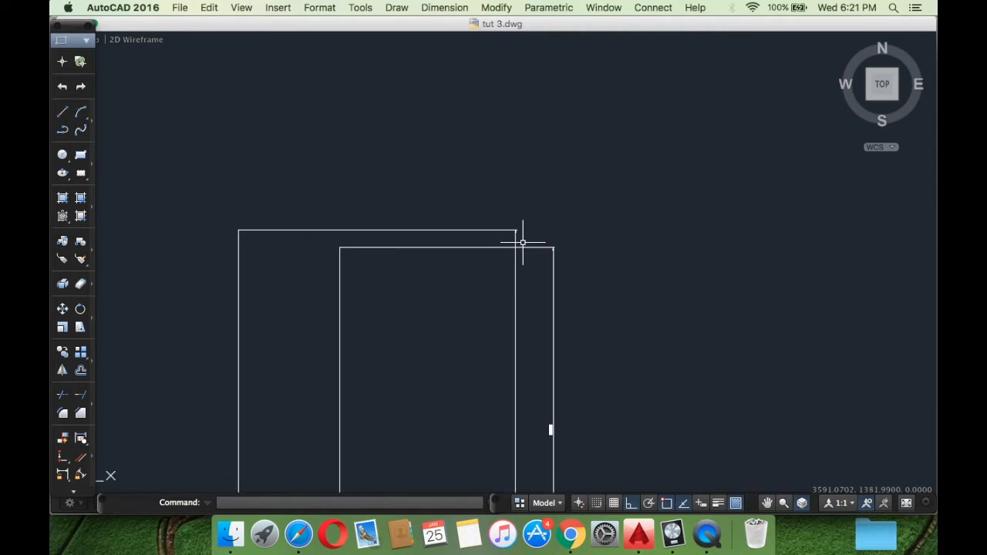
scroll(478, 227, "up", 5)
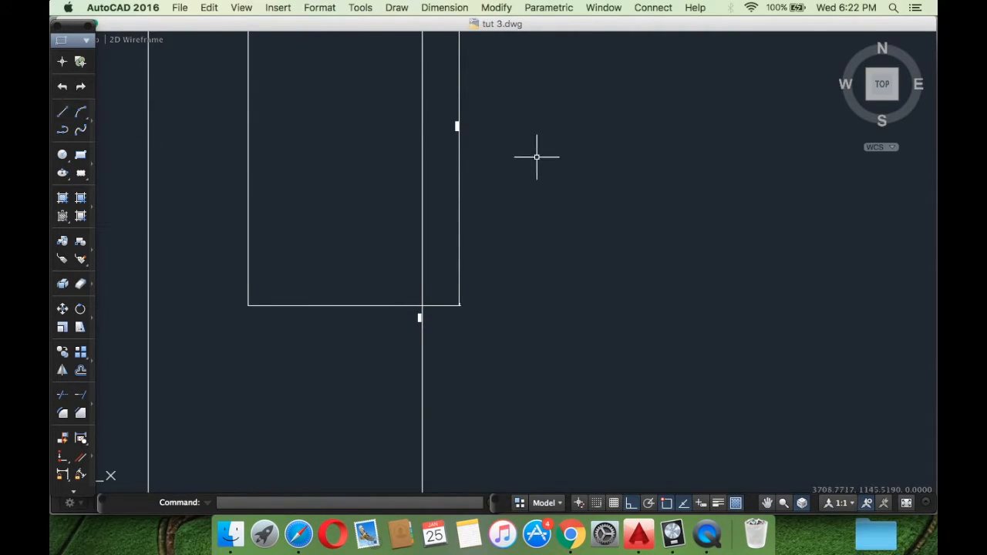
scroll(403, 277, "up", 8)
middle_click_drag(578, 423, 516, 325)
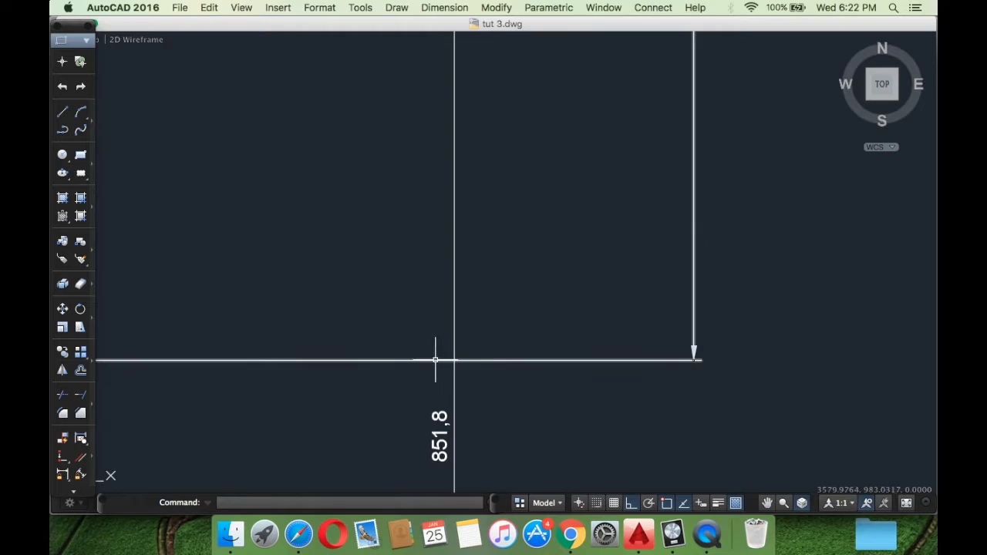
scroll(423, 359, "down", 10)
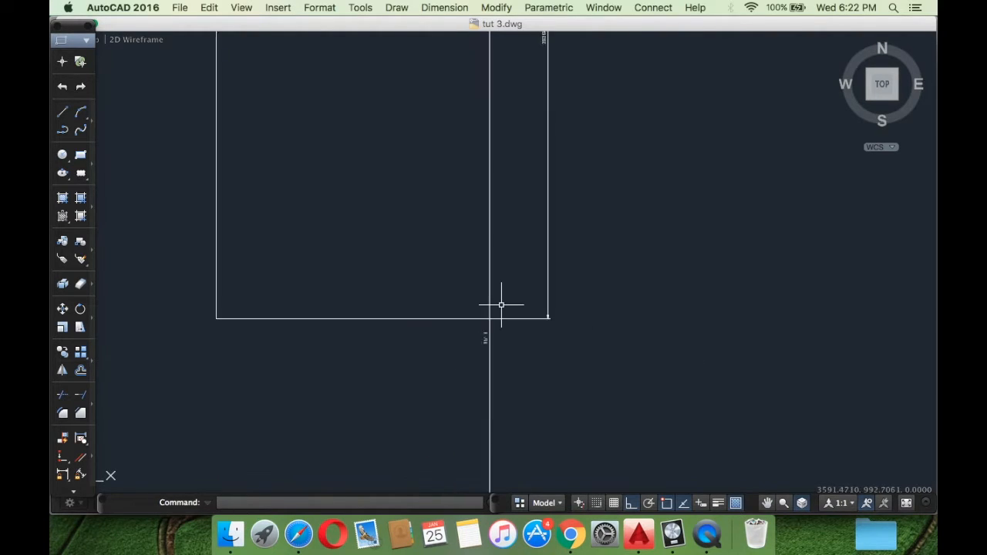
scroll(488, 319, "up", 5)
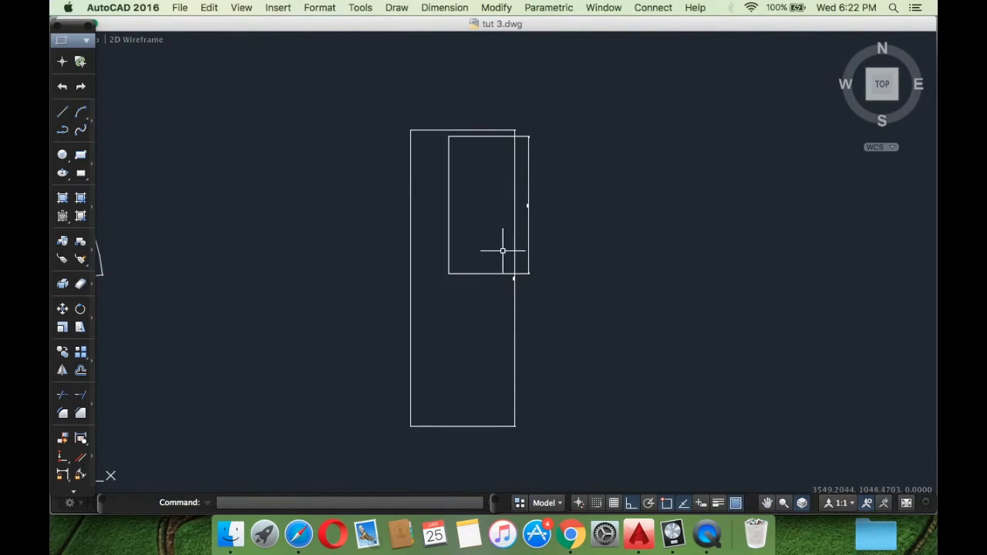
left_click(441, 240)
left_click(352, 224)
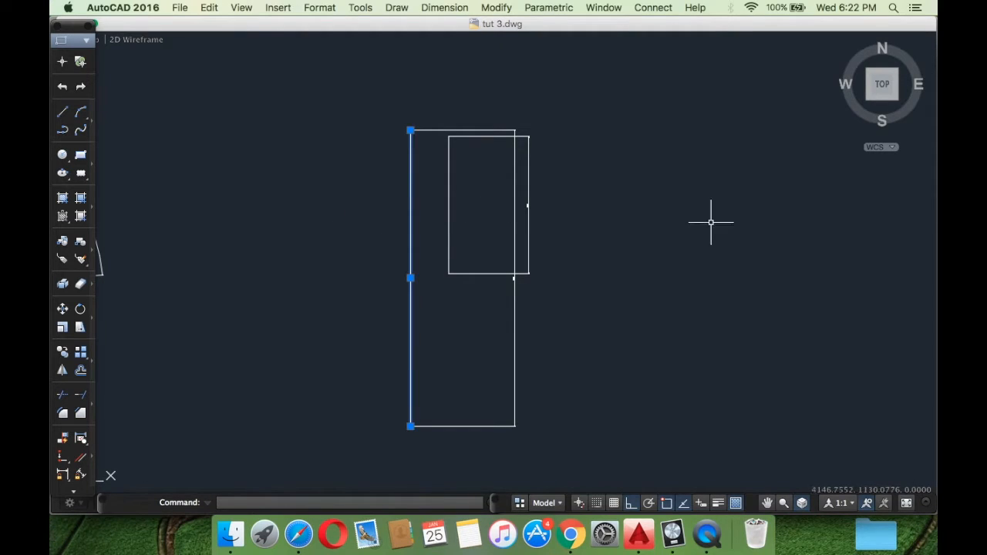
key("Escape")
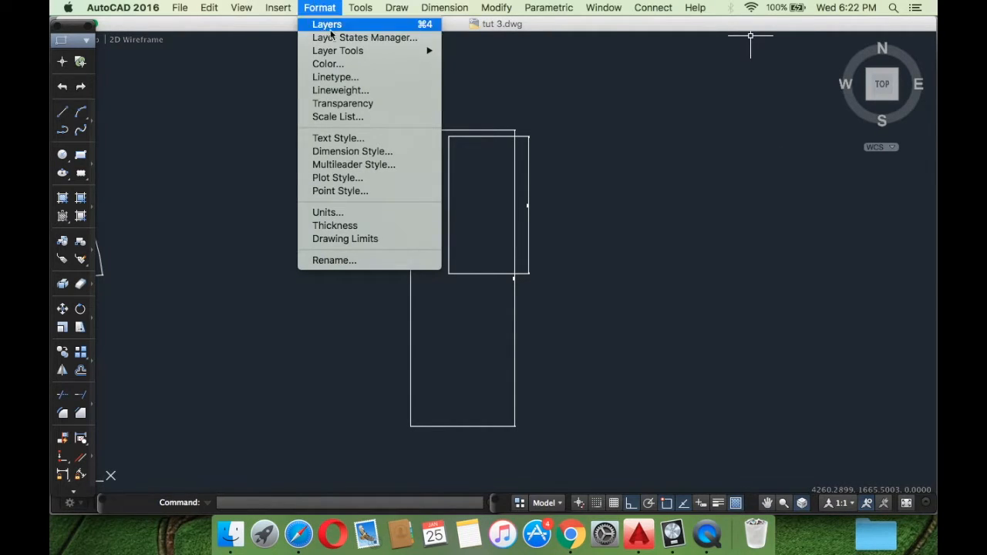
Review the arrowhead settings of the tutorial 4 dimension style, accept them and return to the drawing
left_click(353, 151)
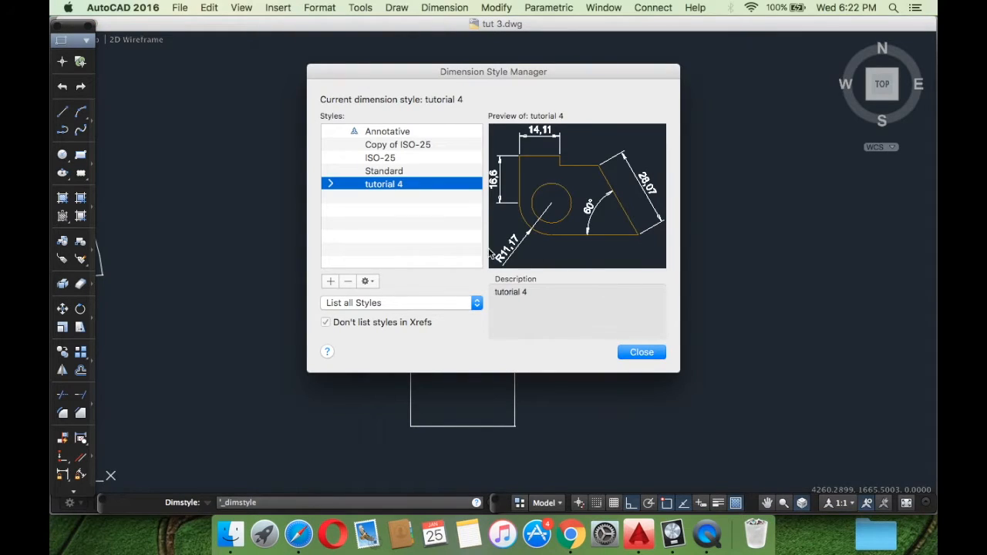
left_click(367, 282)
left_click(386, 309)
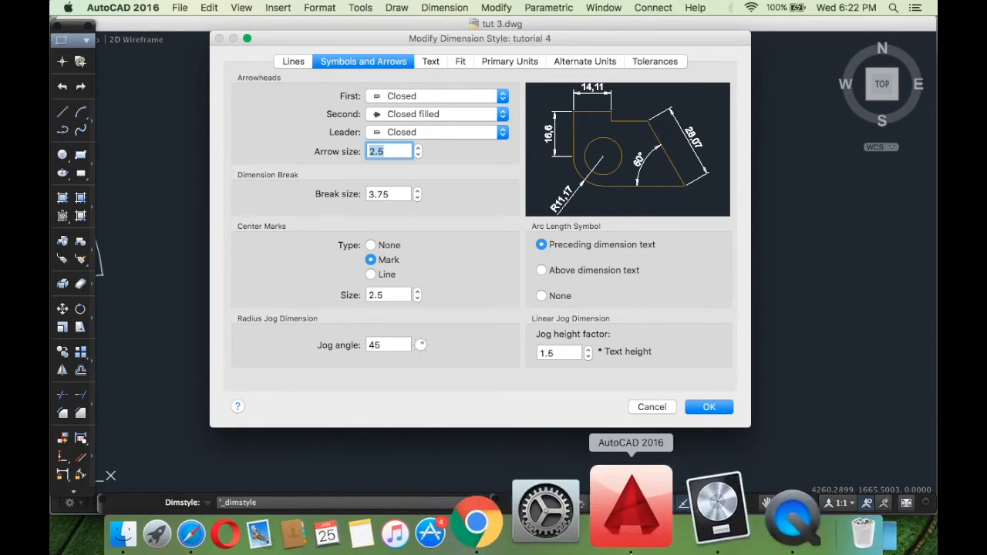
left_click(706, 403)
left_click(644, 351)
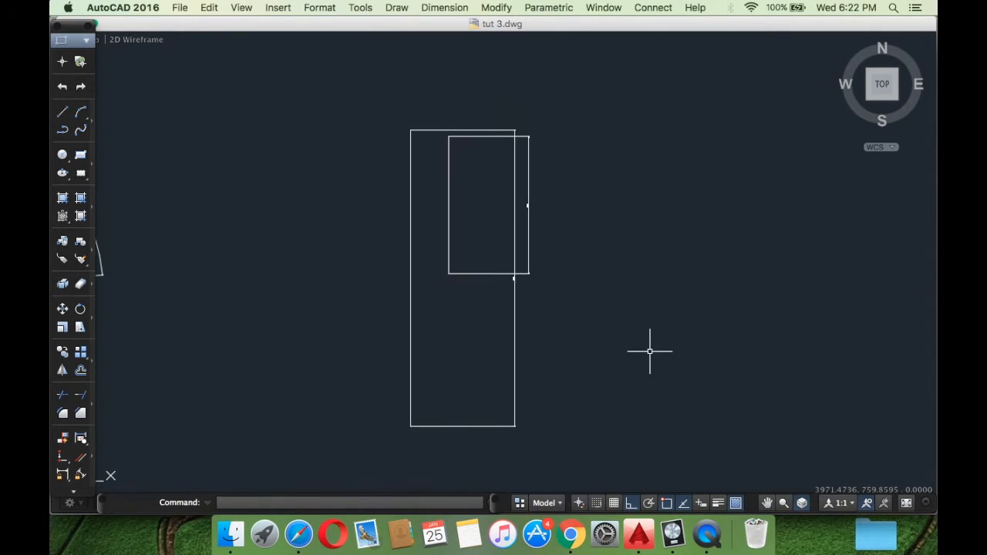
Draw a horizontal line about 442 units long in the empty area to the right of the two dimensioned lines
left_click(63, 111)
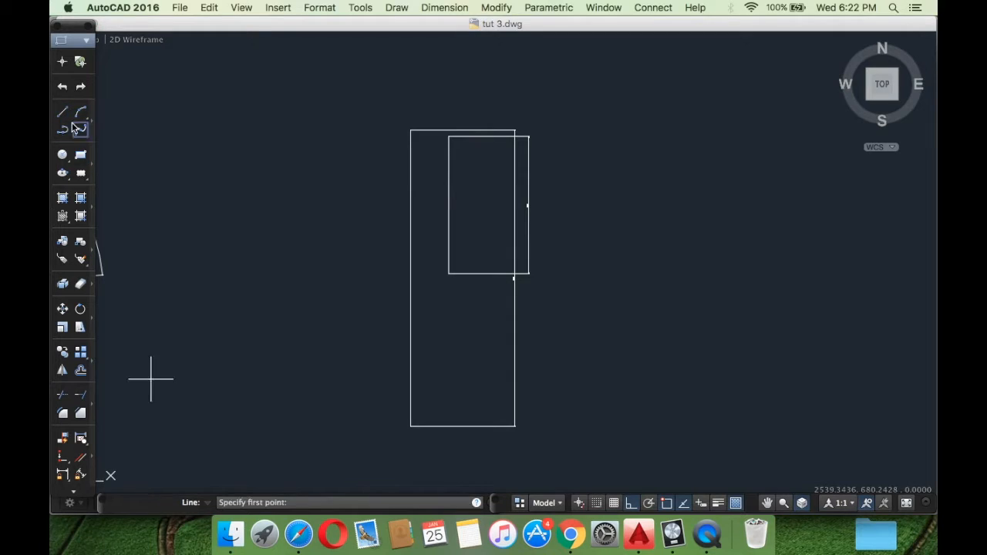
left_click(582, 247)
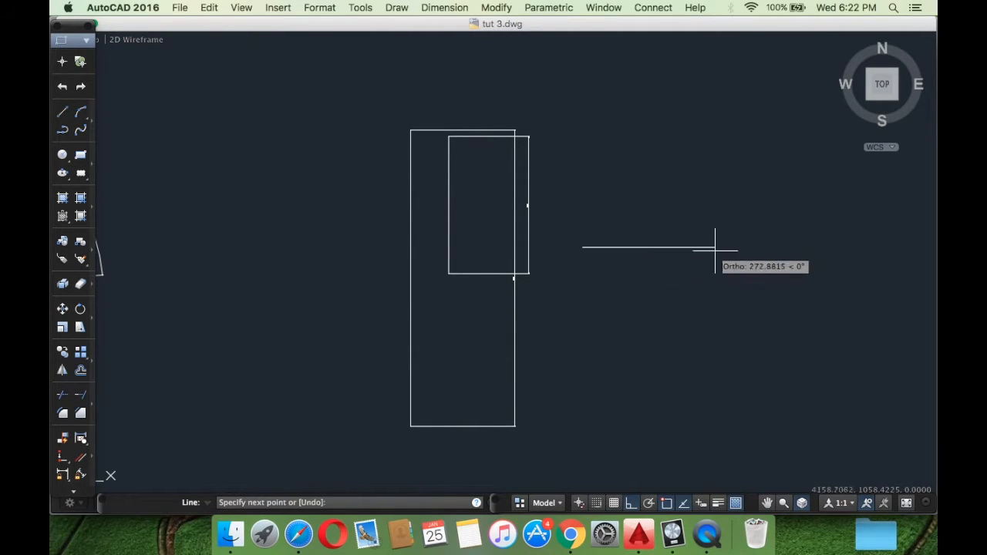
left_click(737, 247)
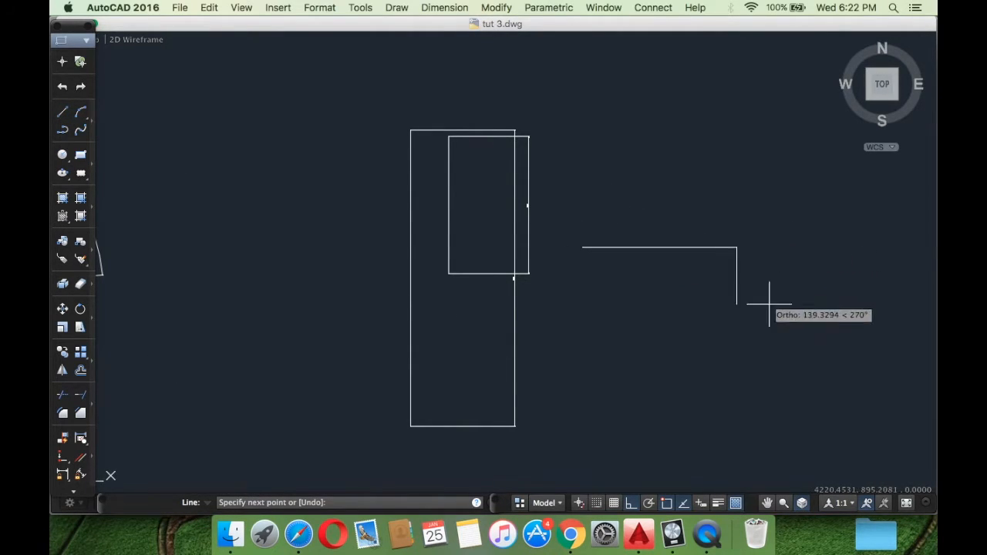
key("Escape")
Add a linear dimension to the new horizontal line, placing it just above the line, and inspect its text and arrowheads
scroll(685, 270, "up", 2)
middle_click_drag(683, 259, 453, 389)
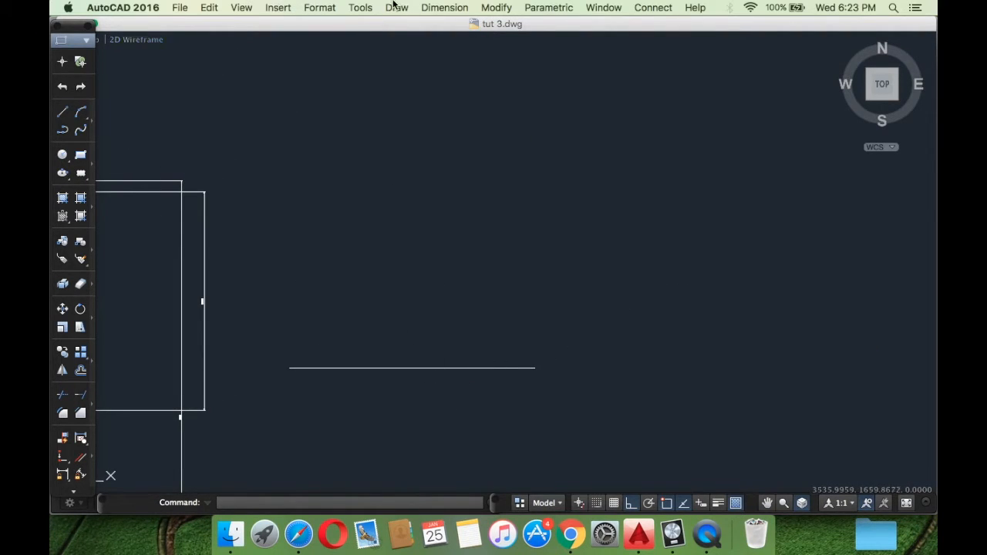
left_click(449, 8)
left_click(443, 58)
key("Return")
left_click(362, 369)
left_click(410, 348)
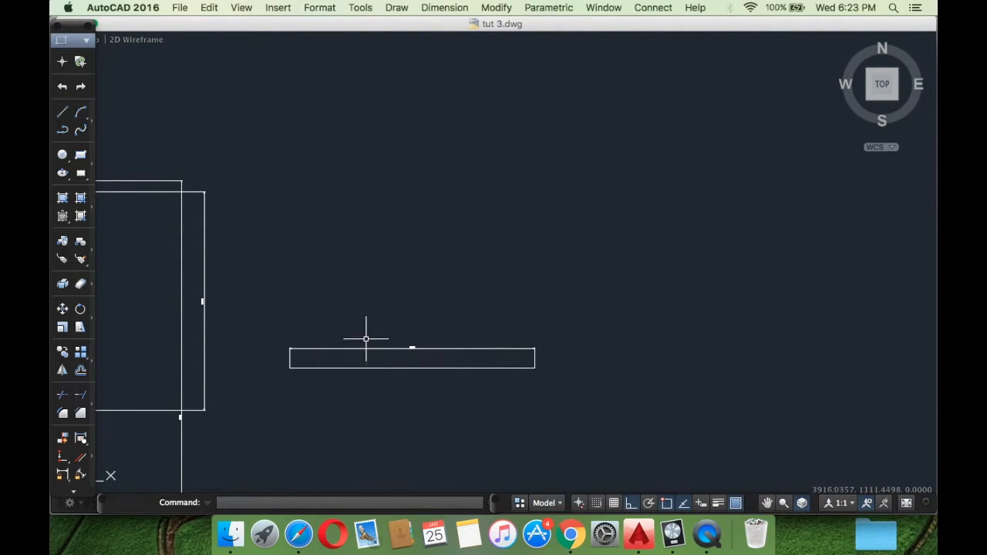
scroll(390, 376, "up", 4)
scroll(421, 323, "up", 6)
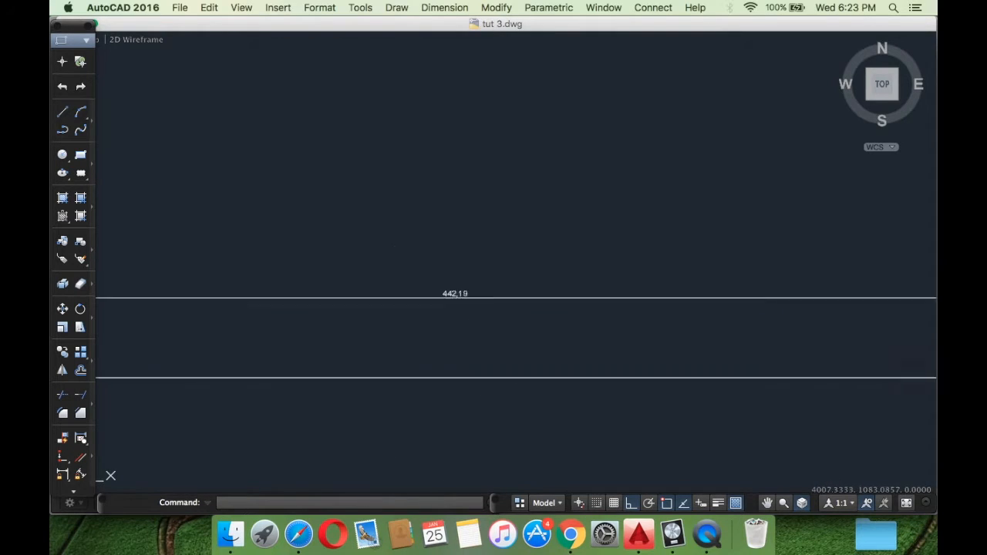
scroll(335, 154, "down", 8)
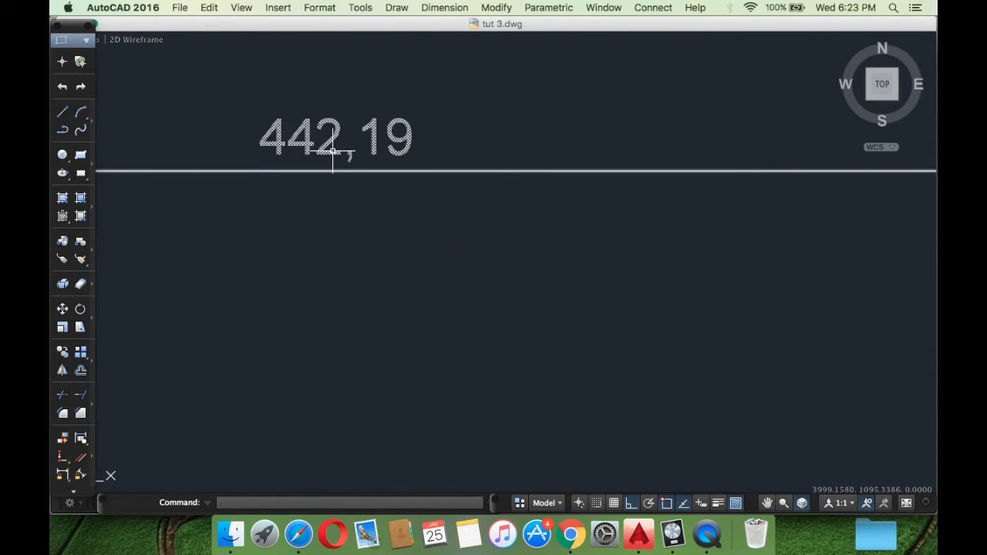
middle_click_drag(342, 168, 434, 241)
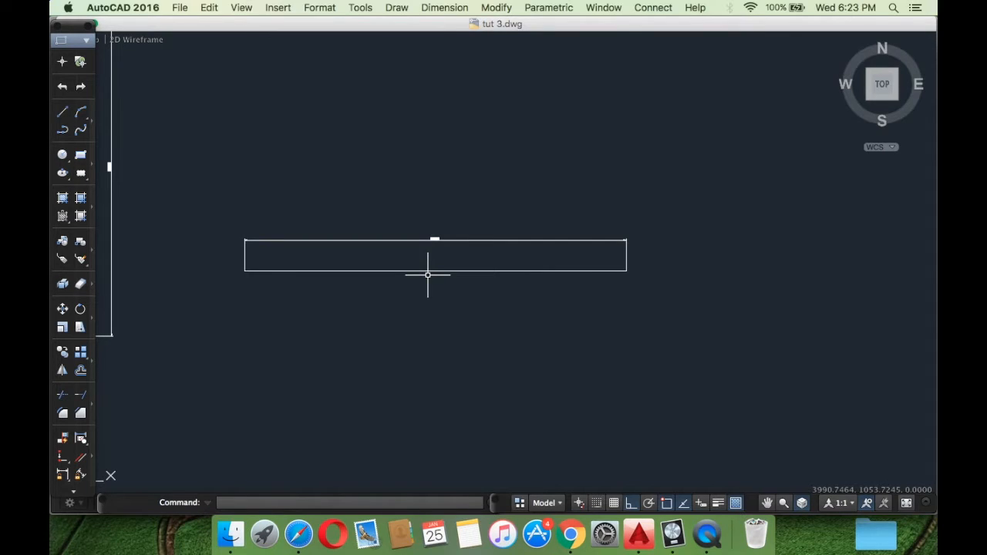
scroll(433, 244, "up", 4)
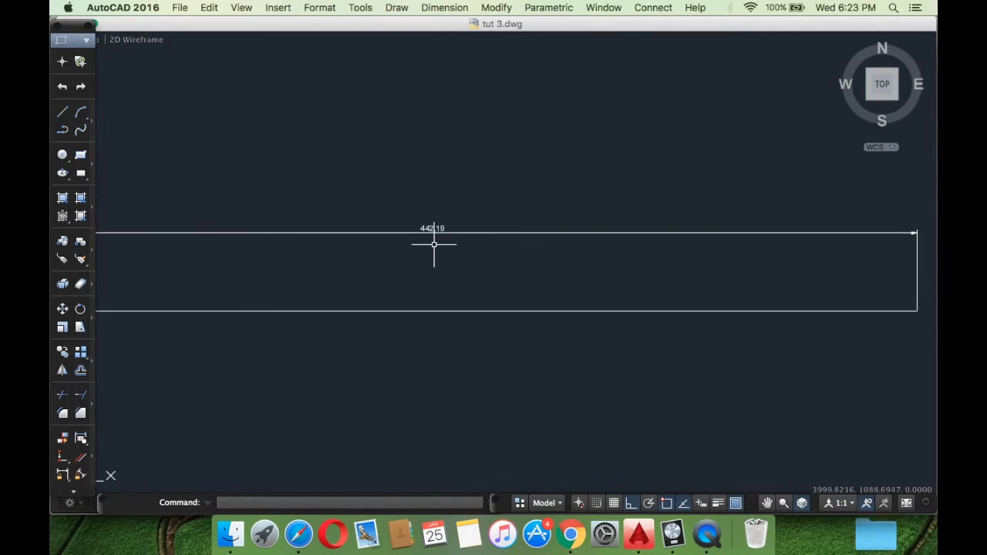
Draw a short break line along the horizontal line, with its break symbol near the line's midpoint, and inspect the symbol
scroll(424, 365, "down", 2)
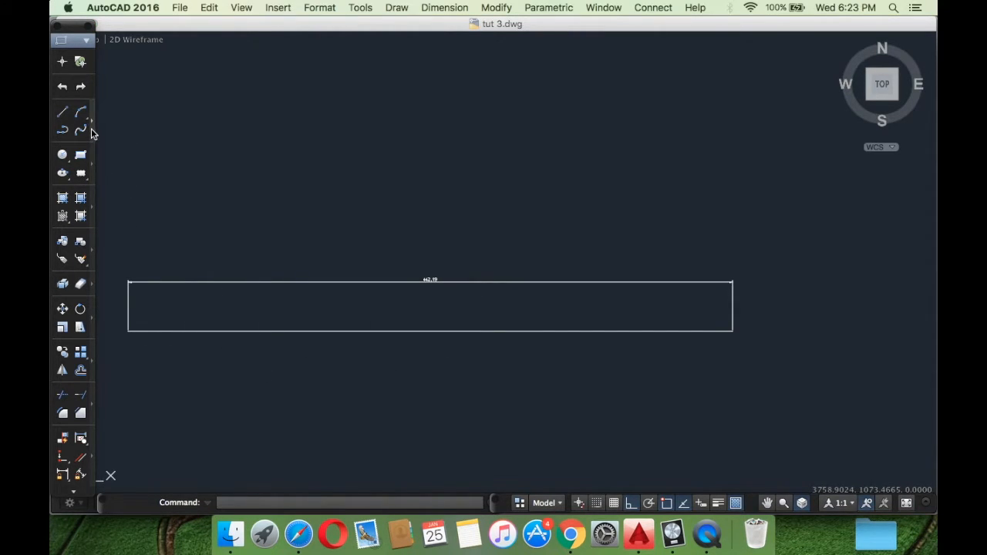
left_click(90, 133)
left_click(80, 208)
left_click(431, 331)
left_click(457, 332)
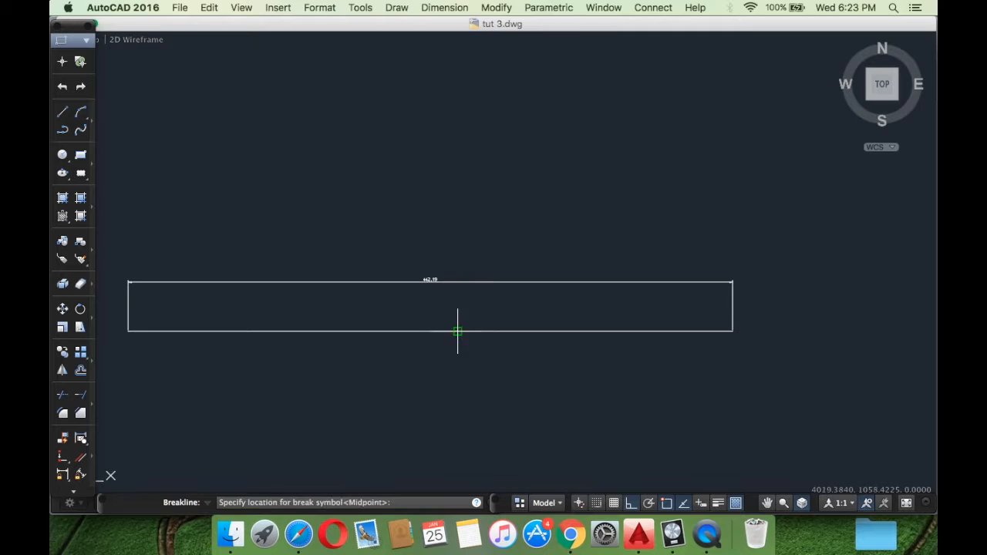
scroll(432, 335, "up", 5)
scroll(426, 334, "up", 3)
left_click(429, 304)
scroll(453, 264, "down", 3)
scroll(463, 266, "up", 8)
scroll(425, 188, "up", 4)
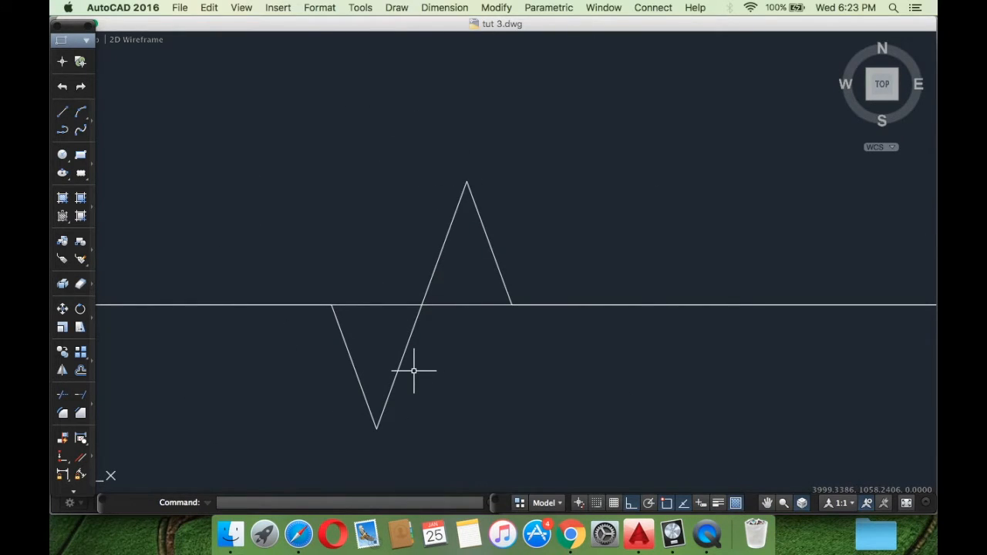
scroll(519, 353, "down", 8)
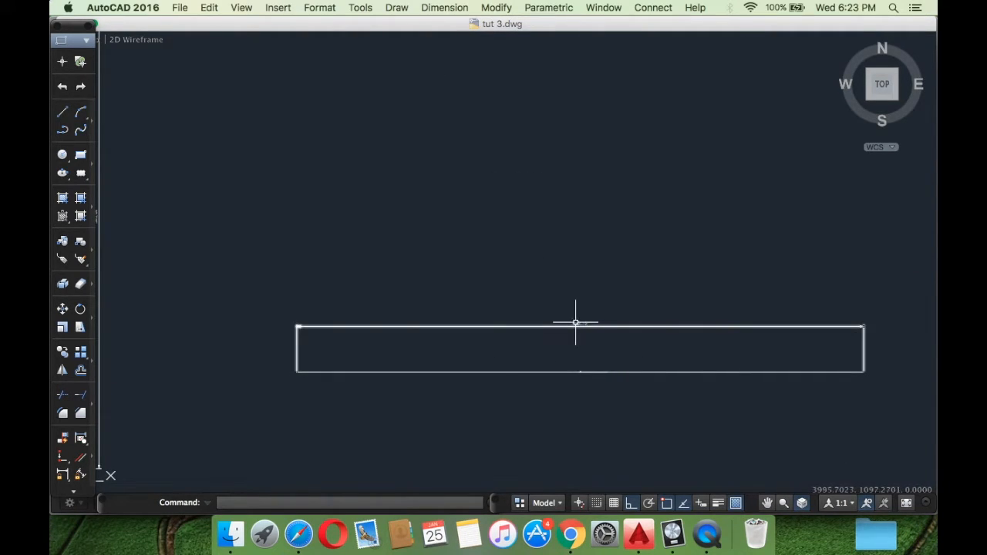
Apply the Annotative dimension style to the horizontal line's dimension
middle_click_drag(605, 206, 485, 210)
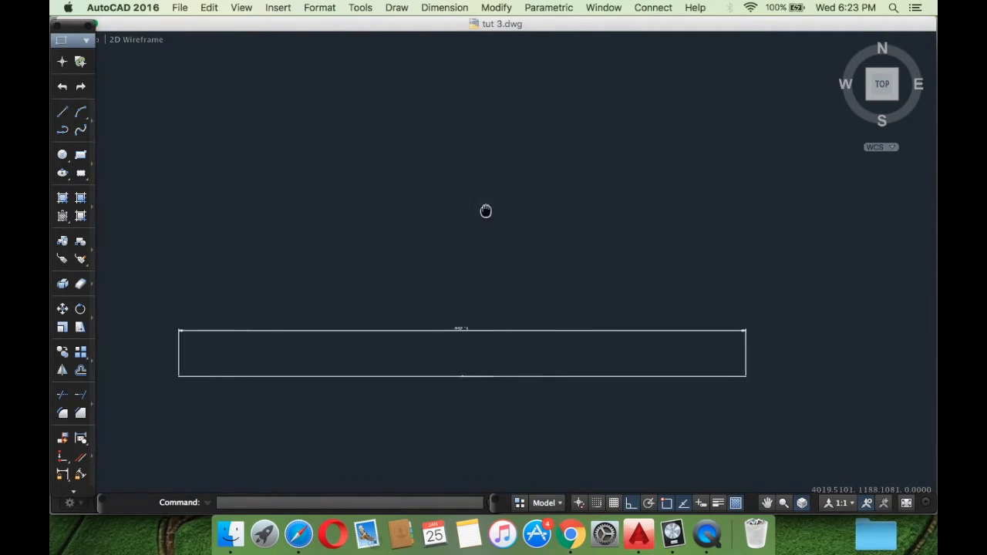
left_click(458, 330)
mouse_move(459, 329)
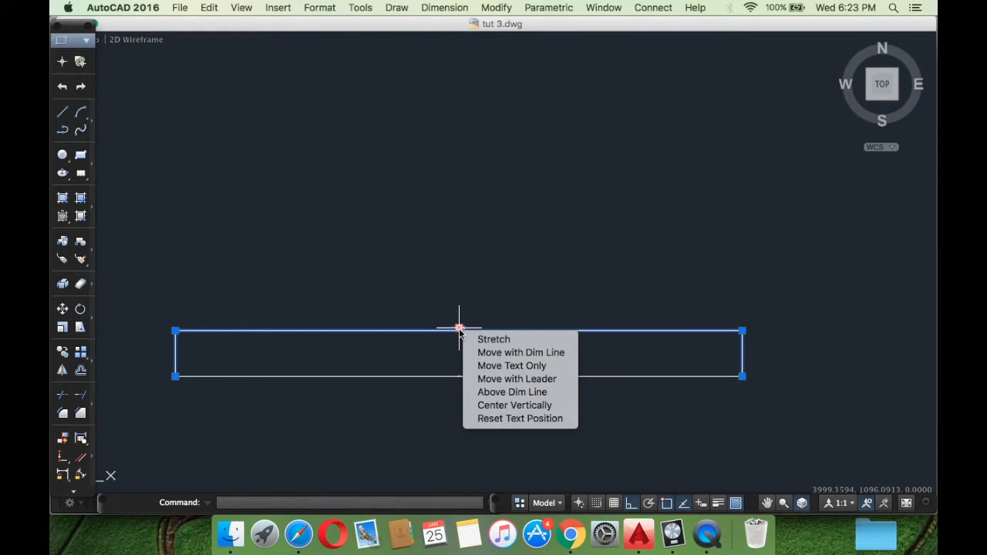
right_click(458, 330)
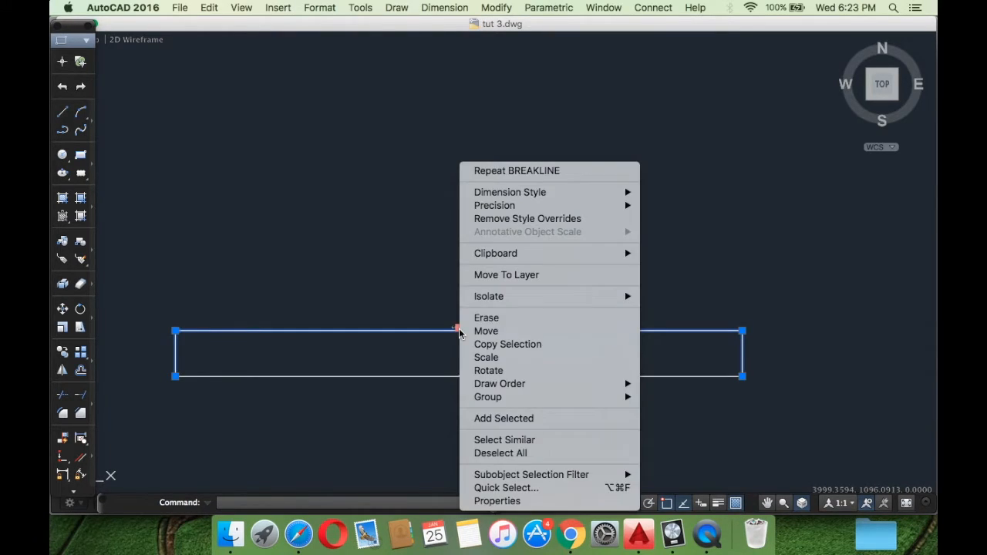
mouse_move(558, 195)
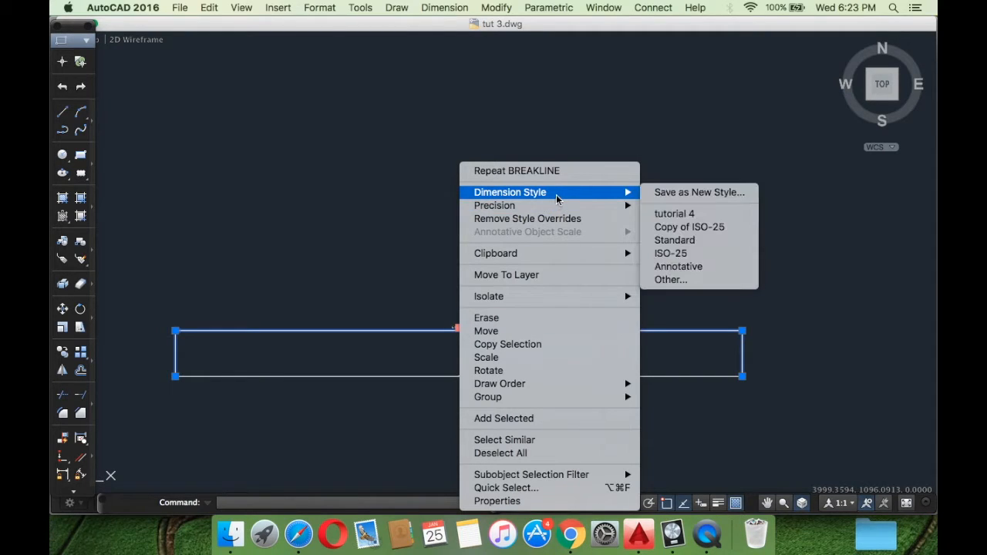
left_click(680, 267)
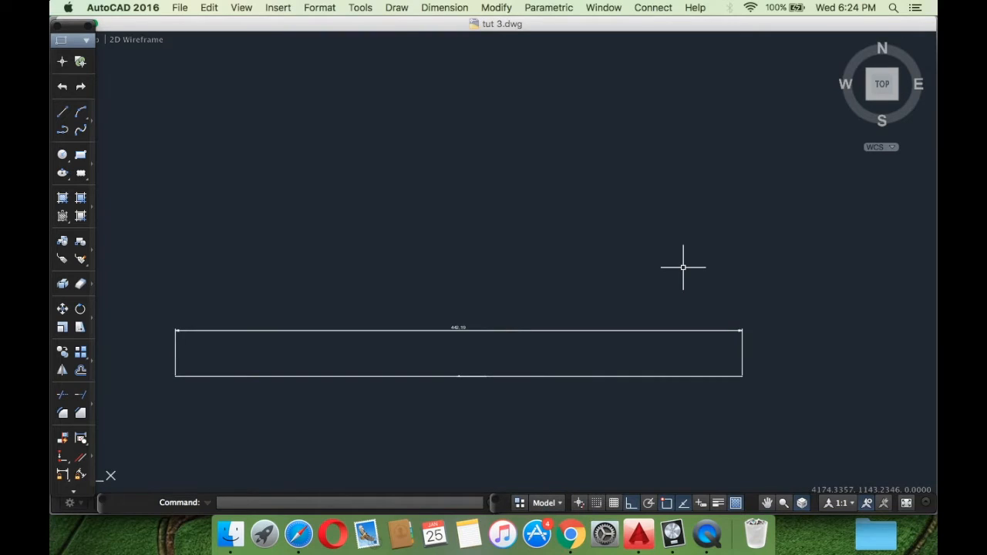
Override the text of the horizontal line's dimension with 1000 and save the text change
double_click(456, 328)
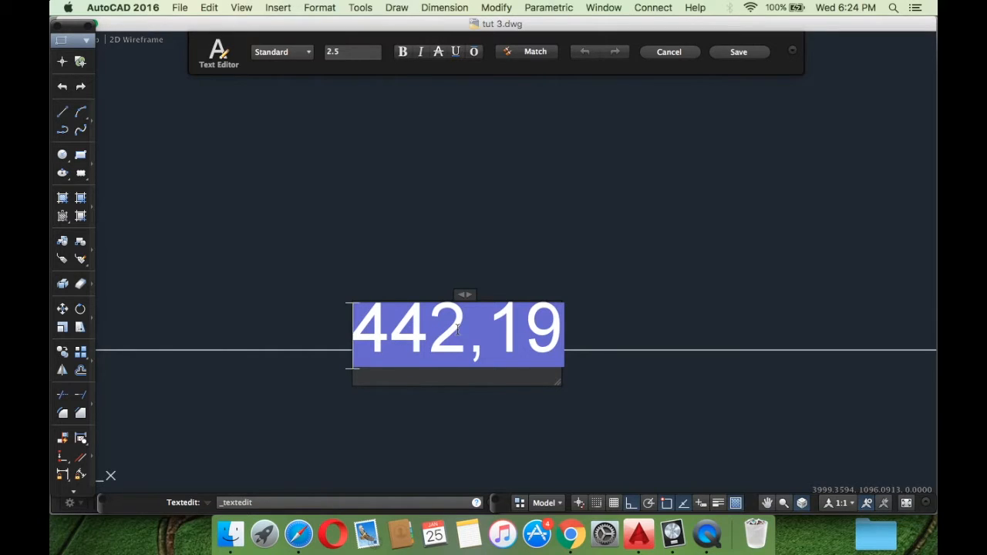
type("1000")
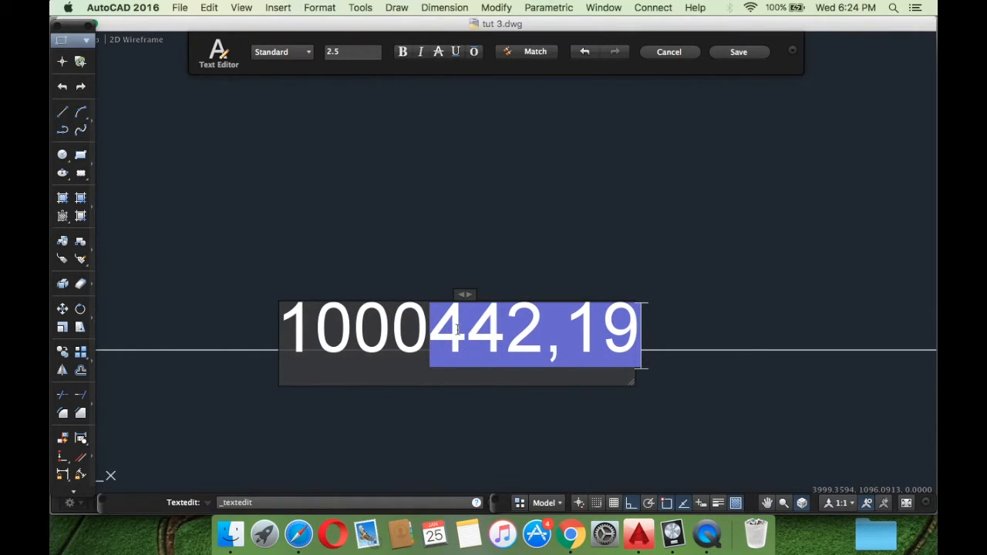
key("BackSpace")
key("BackSpace")
type("000")
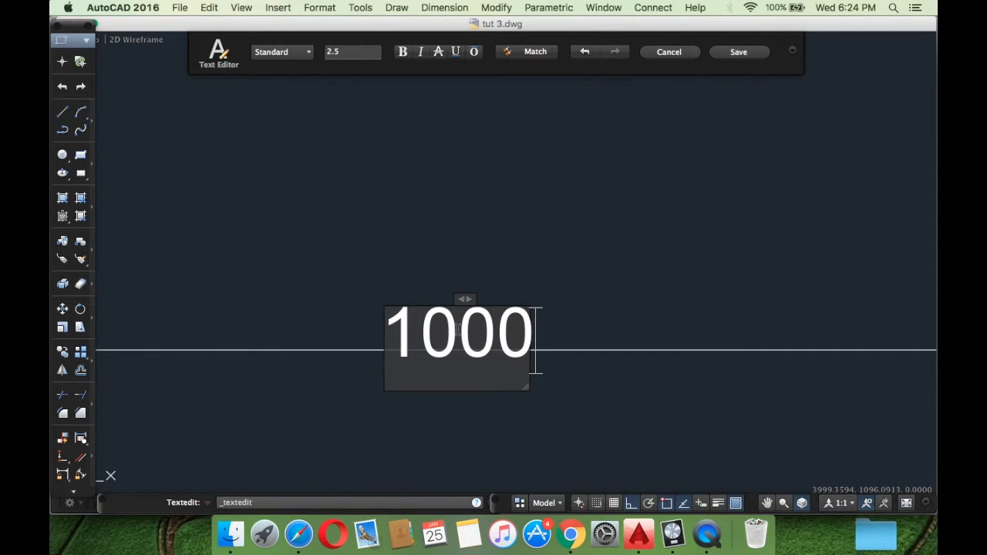
key("Return")
key("Escape")
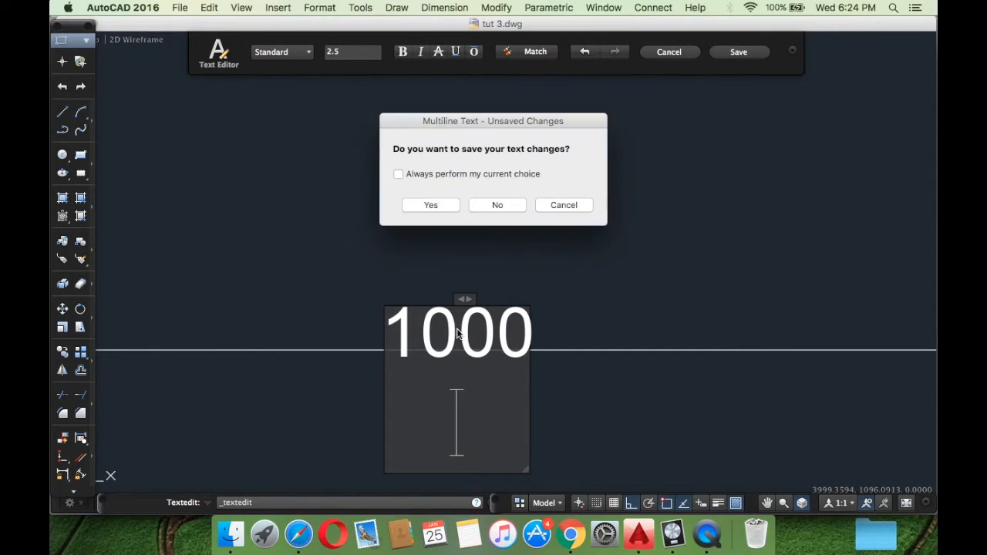
left_click(455, 207)
scroll(452, 262, "down", 5)
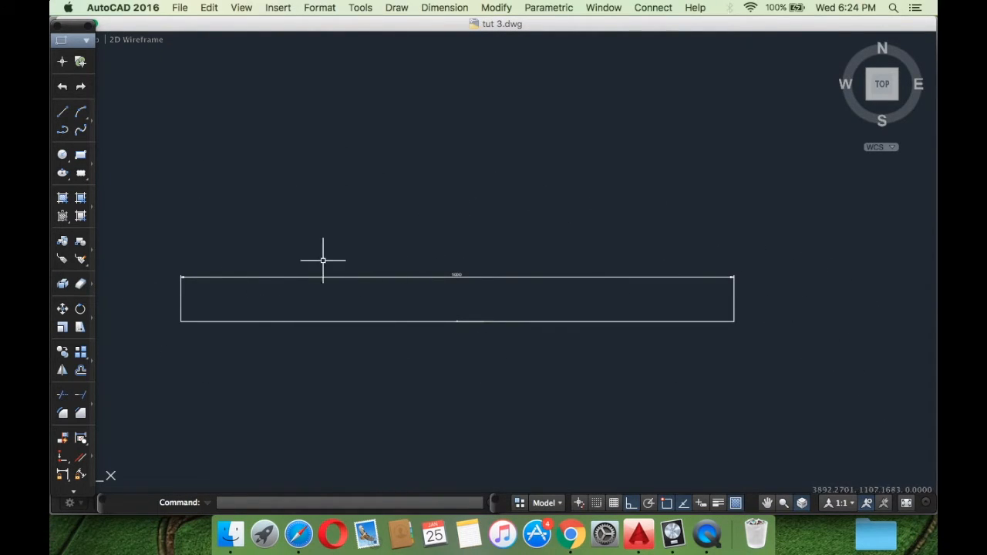
Examine the overridden dimension text and the break symbol on the horizontal line
scroll(458, 274, "up", 4)
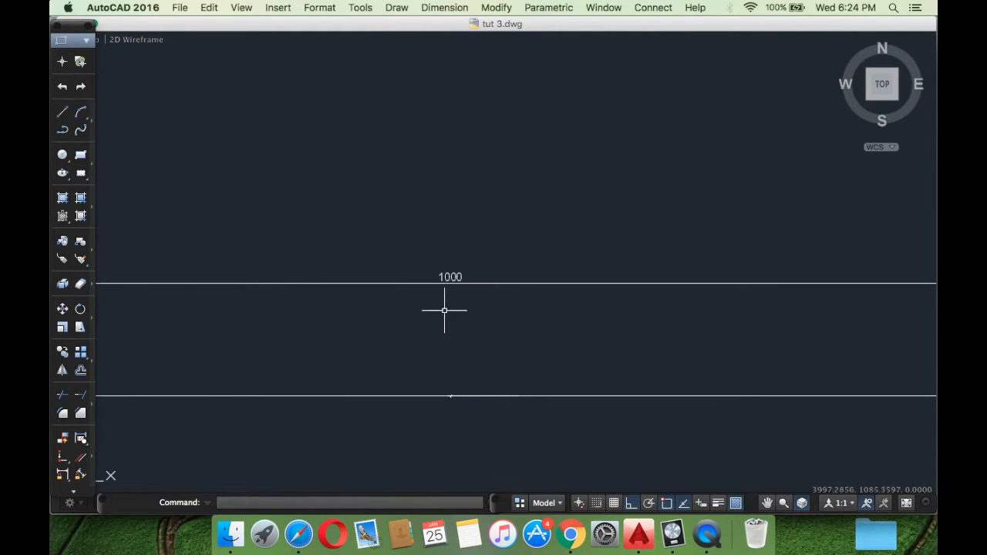
scroll(446, 307, "down", 5)
scroll(461, 307, "up", 2)
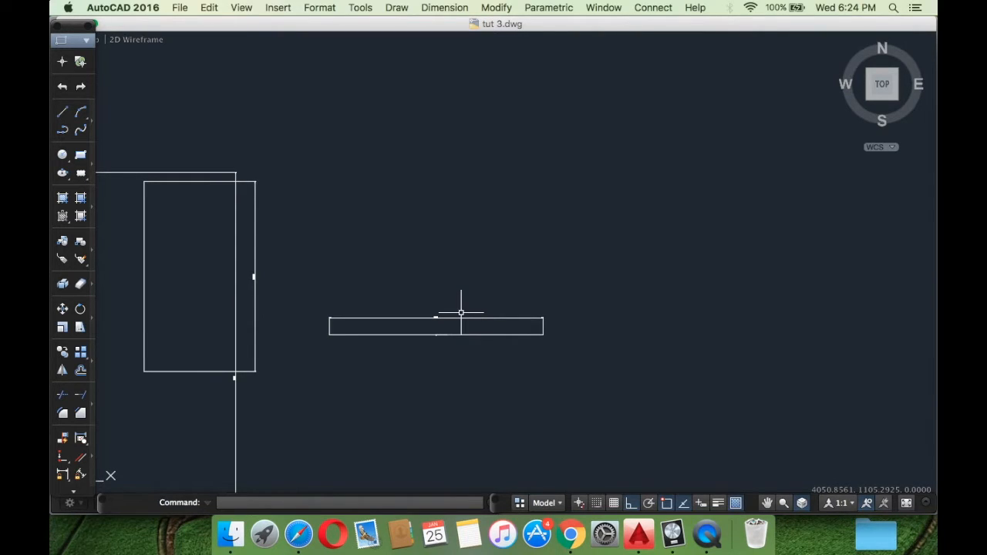
scroll(426, 324, "up", 3)
scroll(426, 324, "up", 3)
scroll(463, 351, "down", 3)
scroll(440, 316, "up", 4)
scroll(416, 316, "up", 2)
scroll(326, 220, "up", 3)
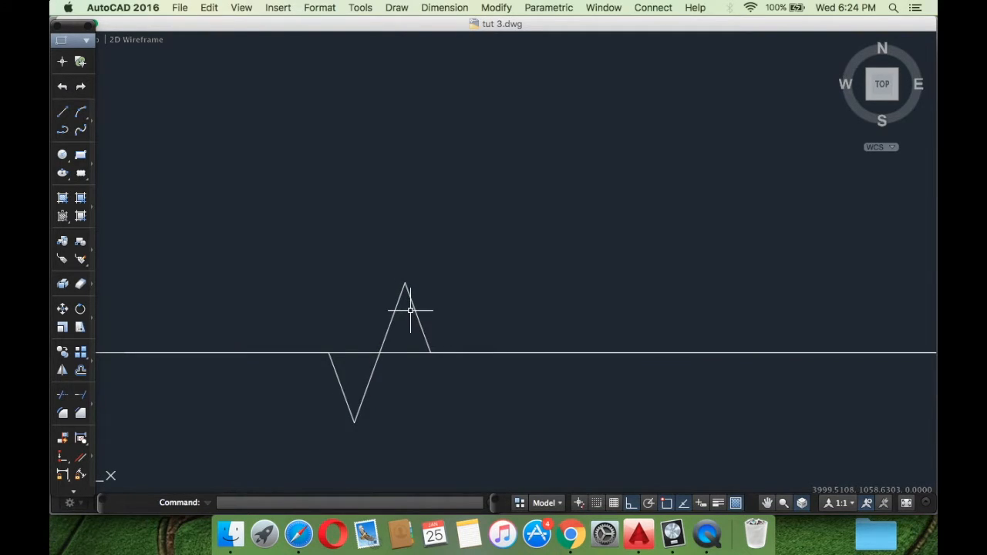
Open the tutorial 4 dimension style for modification from the Dimension Style Manager
left_click(423, 6)
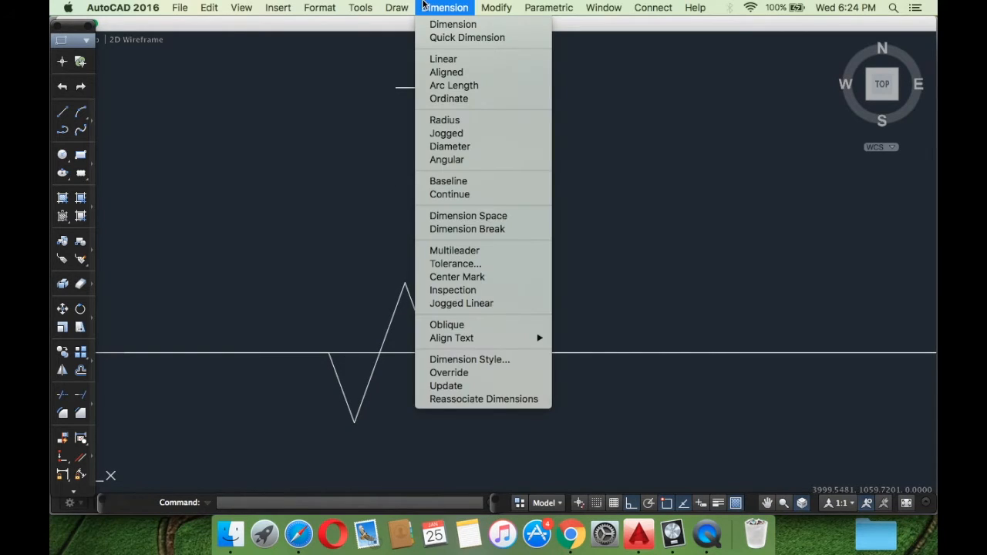
mouse_move(319, 7)
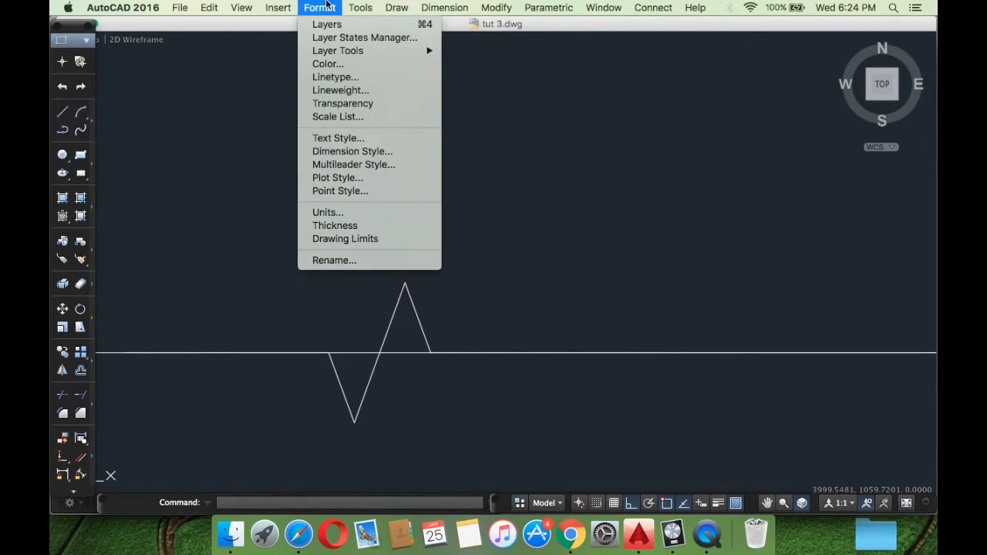
left_click(346, 153)
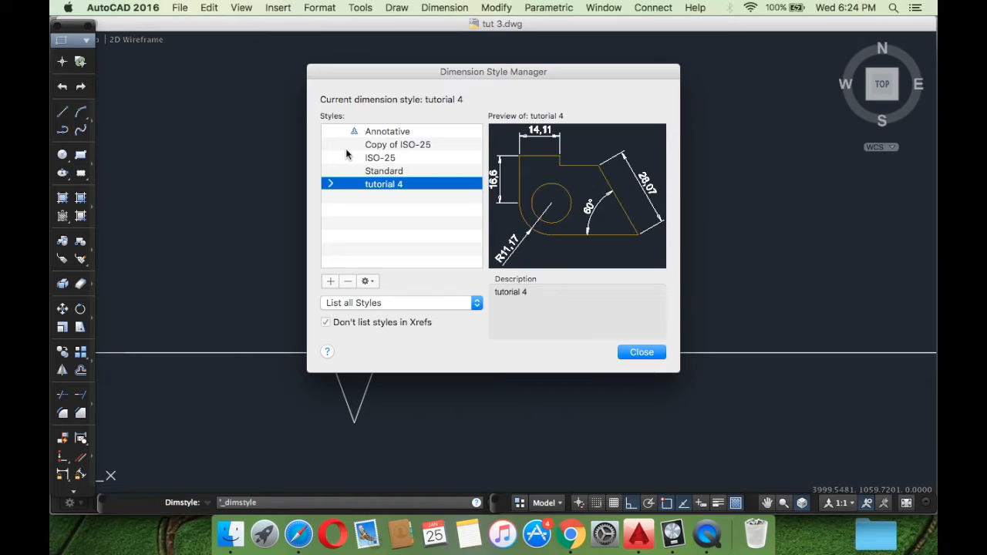
left_click(368, 282)
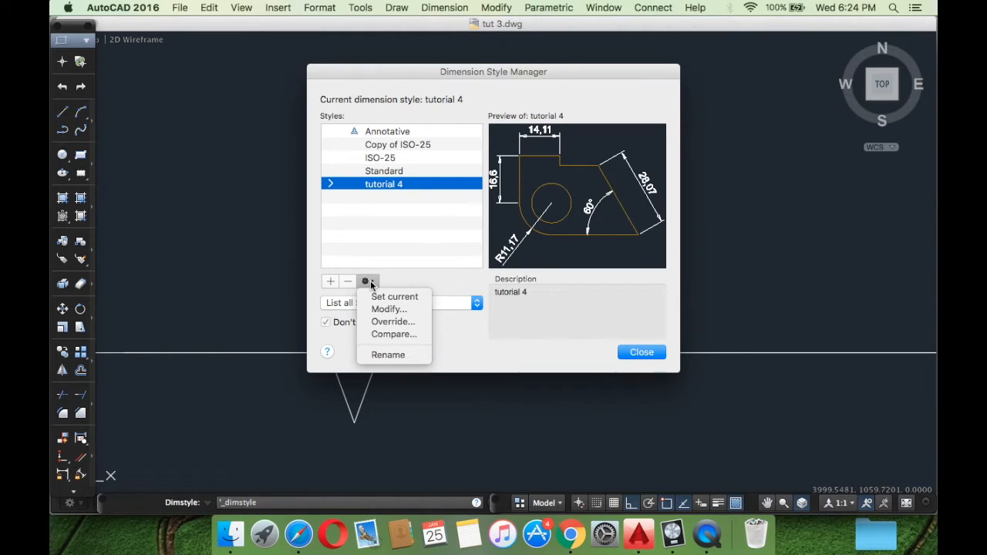
left_click(372, 307)
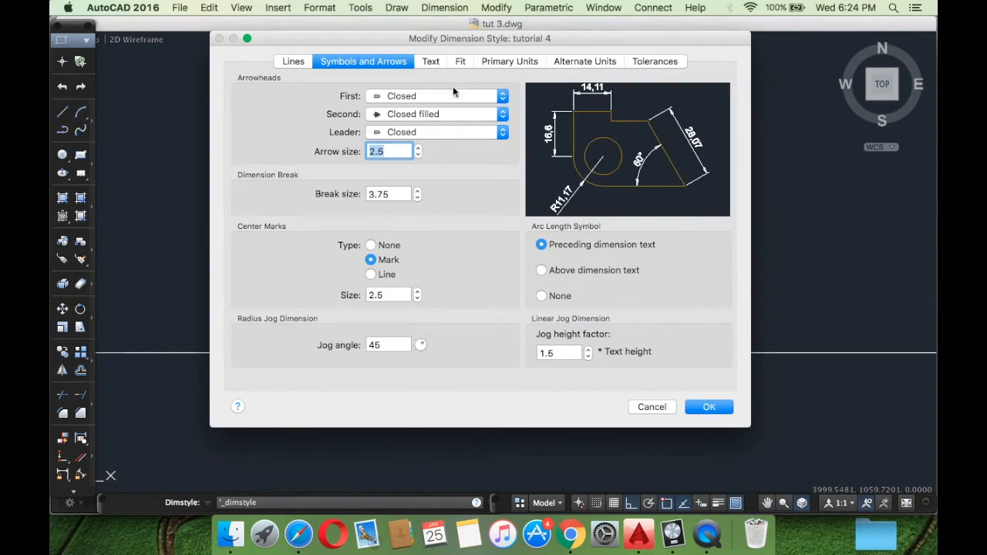
Review the text settings of the tutorial 4 dimension style, including the available text styles
left_click(431, 61)
left_click(363, 61)
left_click(430, 62)
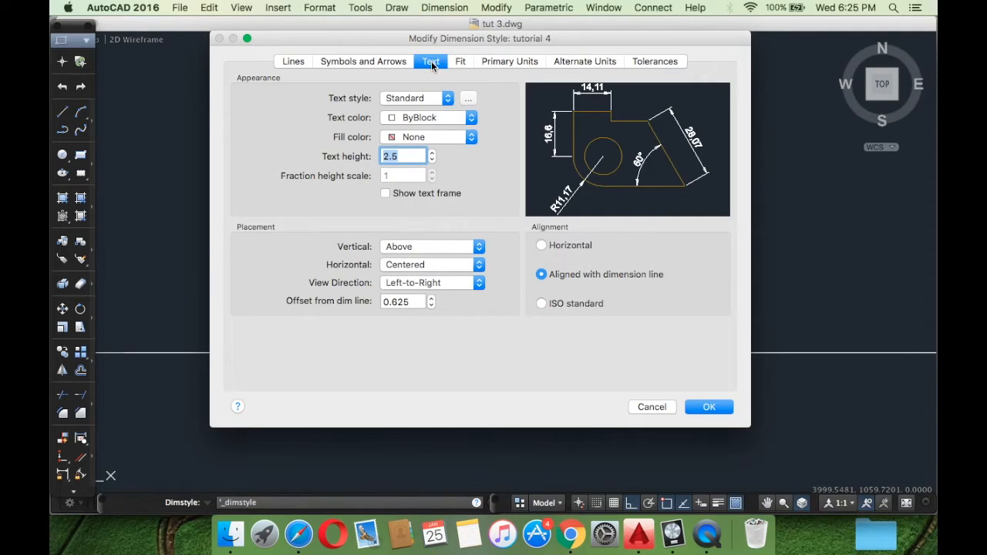
left_click(399, 99)
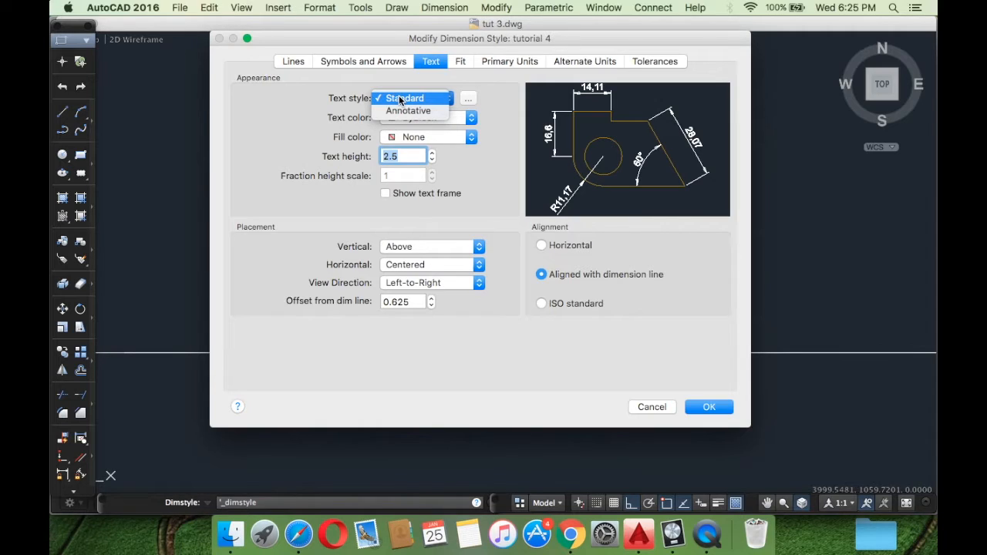
left_click(323, 119)
Try several font families for the Standard text style, such as Andale Mono, Avenir Next and Bodoni 72, and discard the changes
left_click(467, 98)
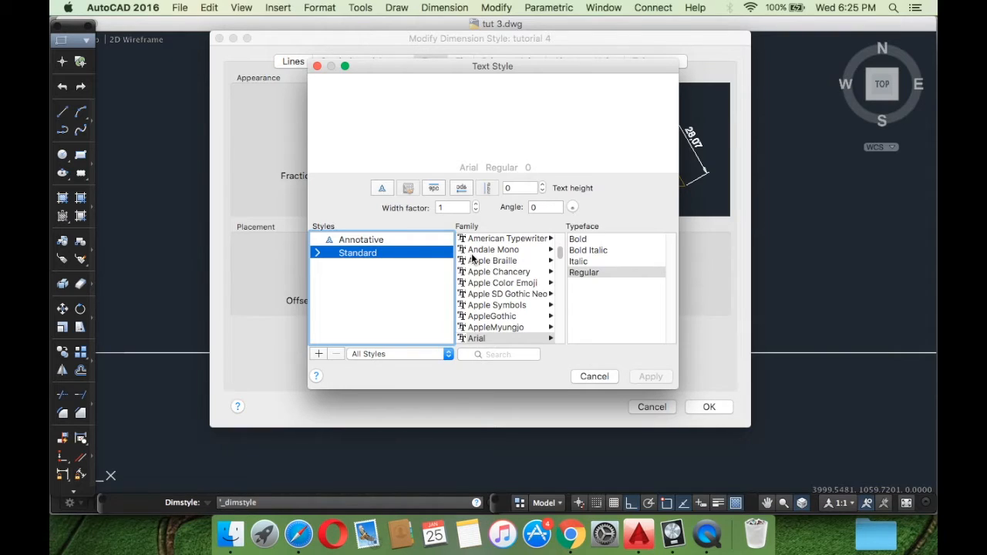
left_click(498, 272)
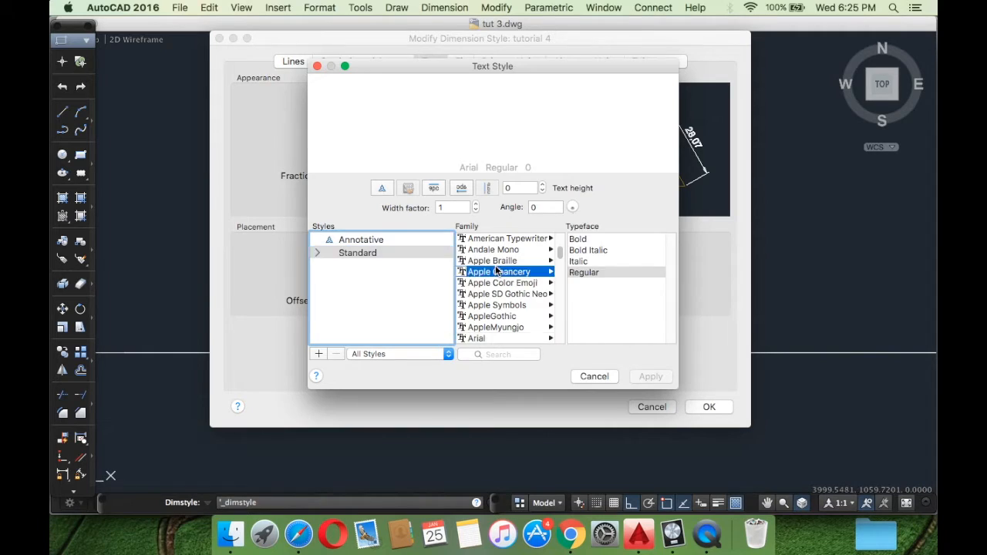
left_click(496, 261)
left_click(493, 249)
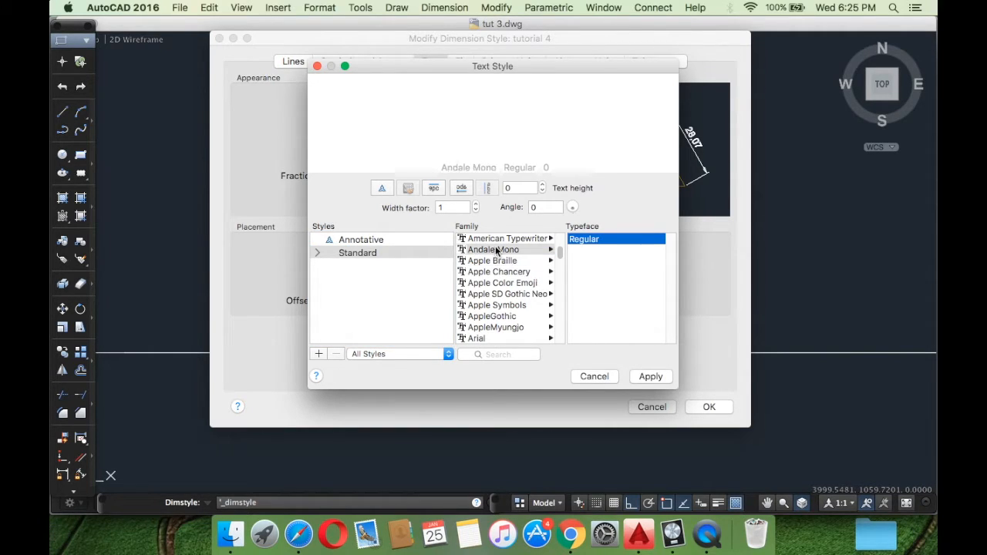
scroll(500, 285, "down", 3)
left_click(493, 296)
left_click(498, 307)
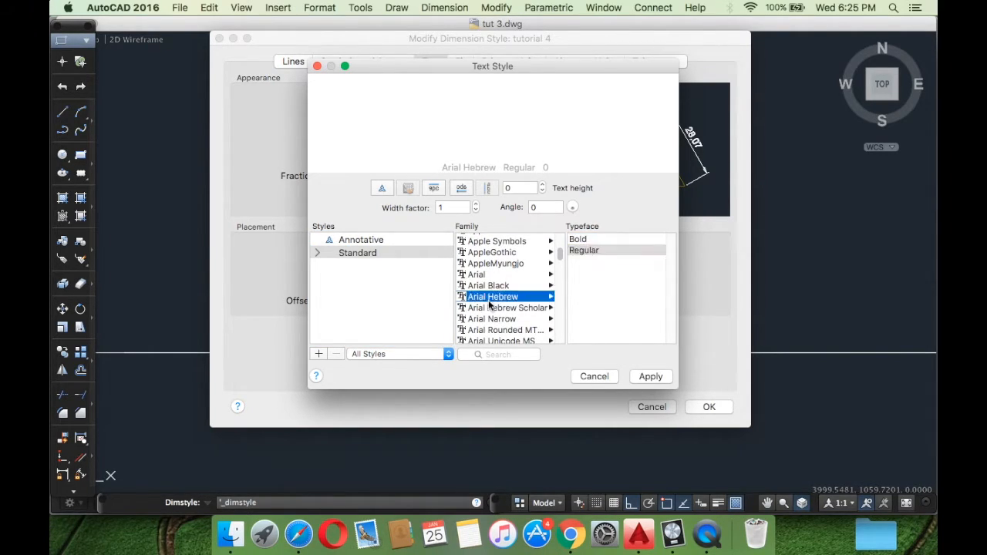
left_click(488, 318)
scroll(488, 321, "down", 2)
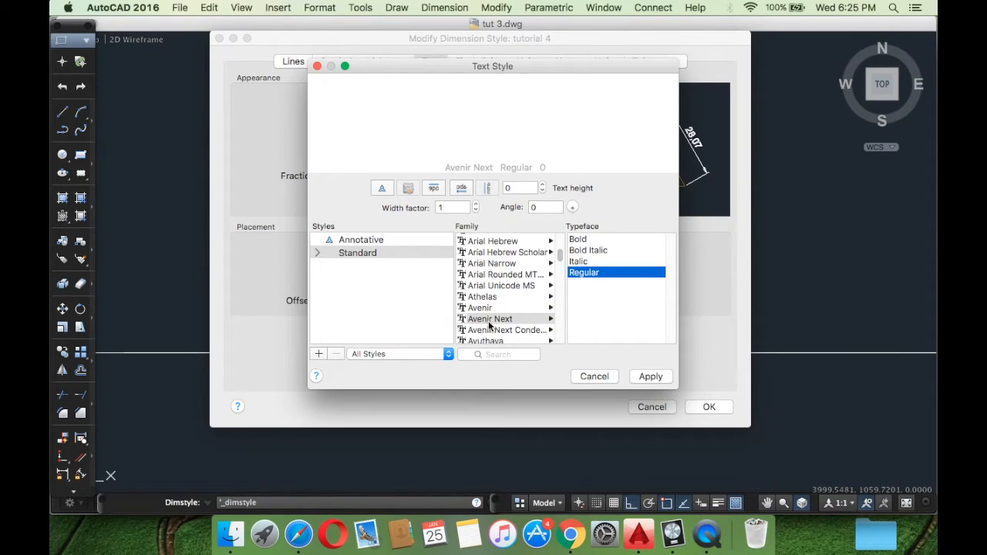
scroll(491, 323, "down", 5)
left_click(524, 294)
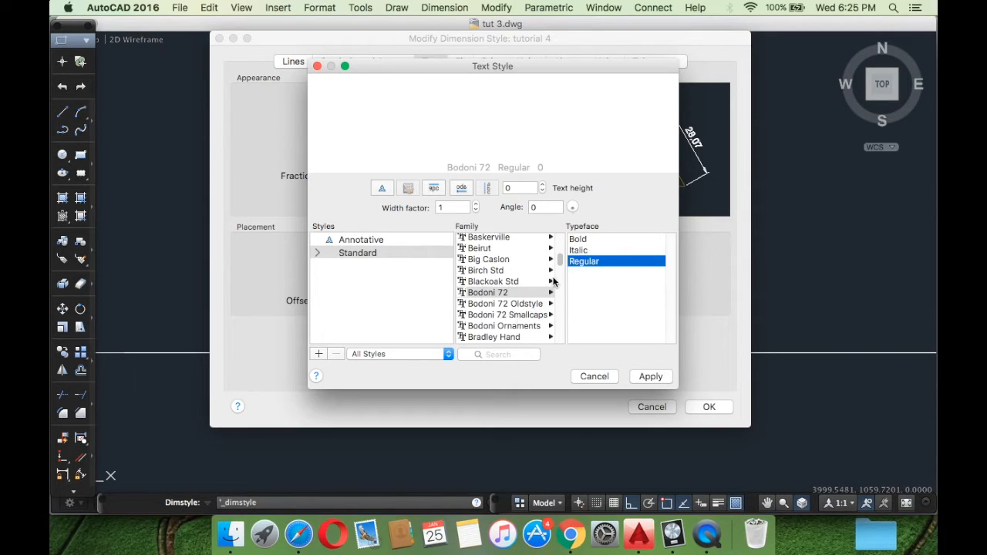
left_click(582, 376)
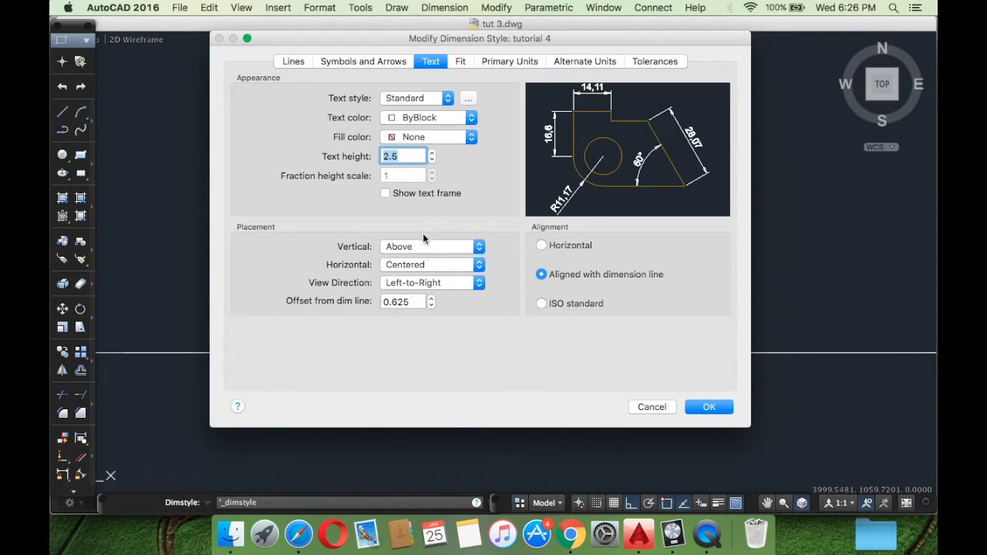
Set the overall scale for dimension features to 10 in the fit settings, with Annotative off, and open the primary units settings
left_click(461, 61)
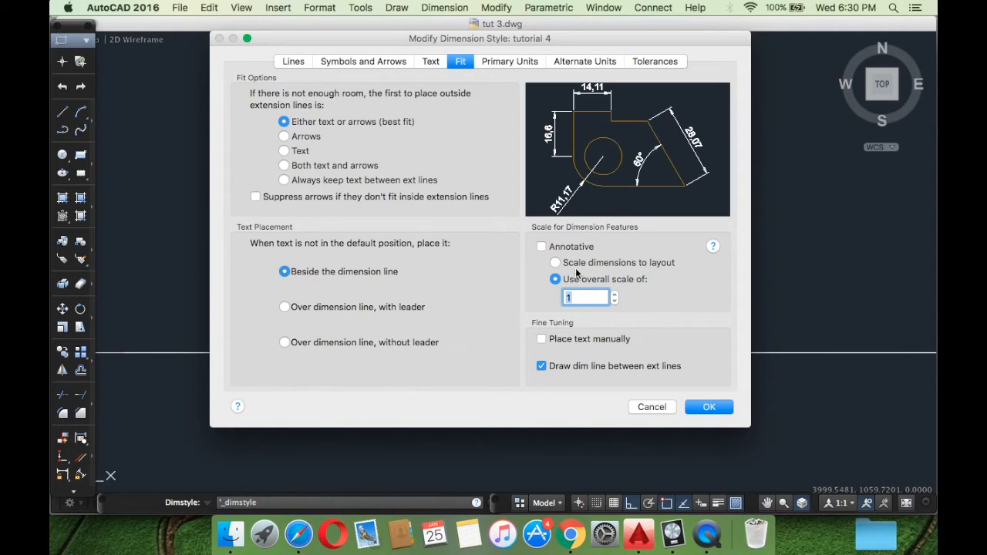
left_click(561, 248)
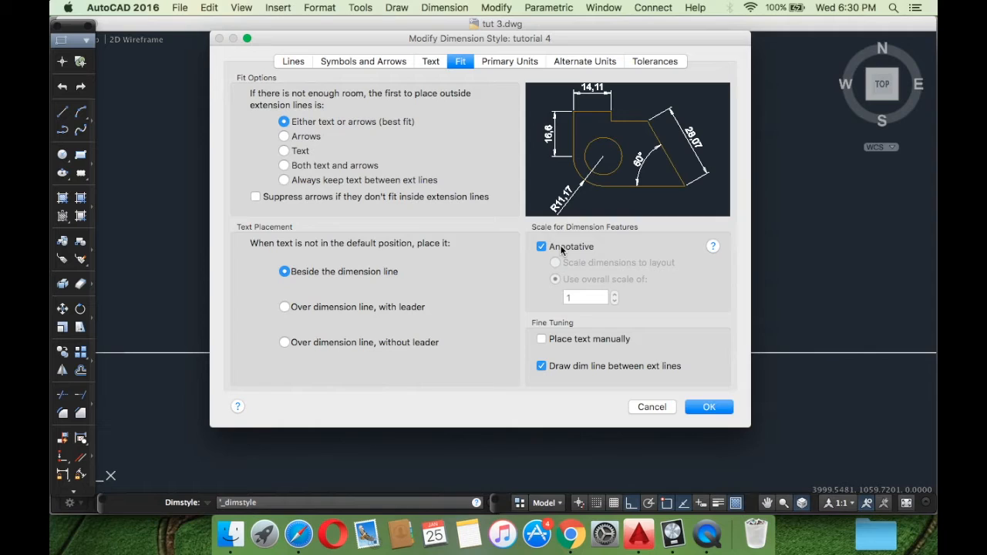
left_click(561, 249)
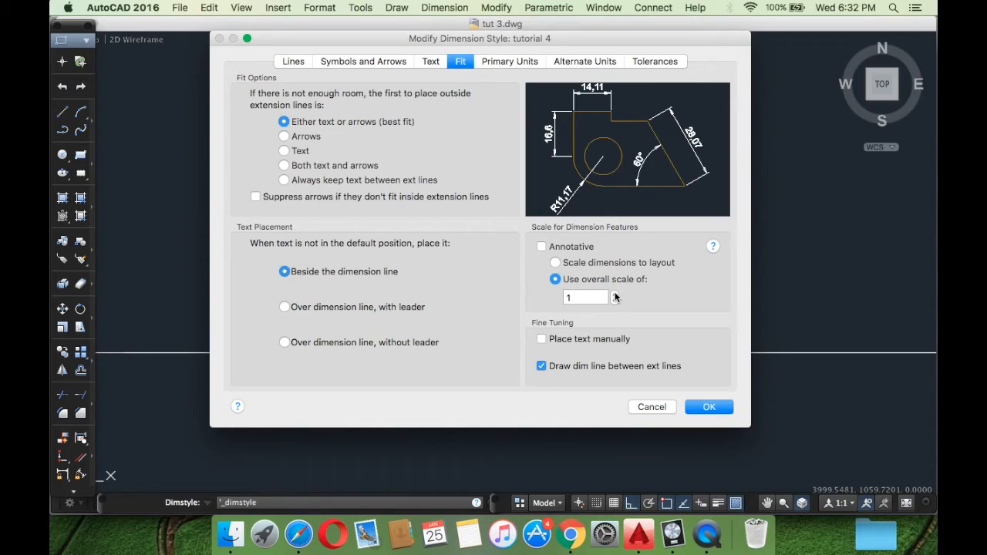
left_click(594, 297)
key("BackSpace")
type("10")
left_click(524, 63)
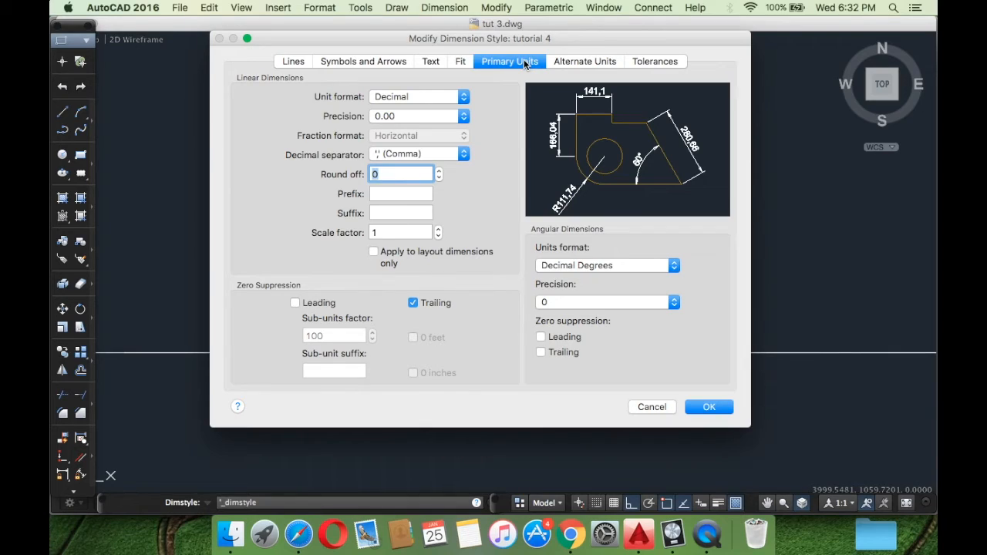
Try the Scientific, Engineering and Architectural unit formats for linear dimensions, and return the format to Decimal
left_click(464, 99)
left_click(461, 97)
left_click(447, 98)
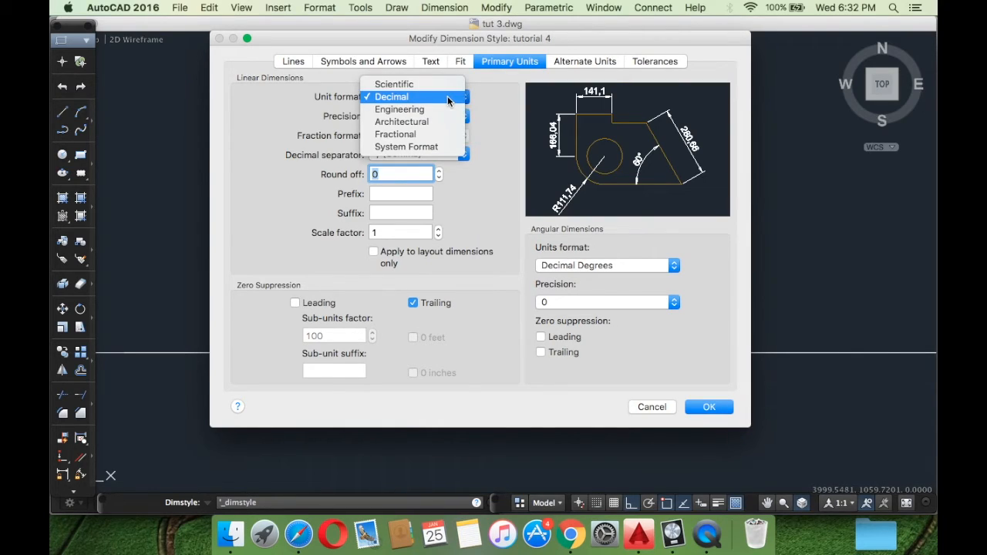
left_click(427, 83)
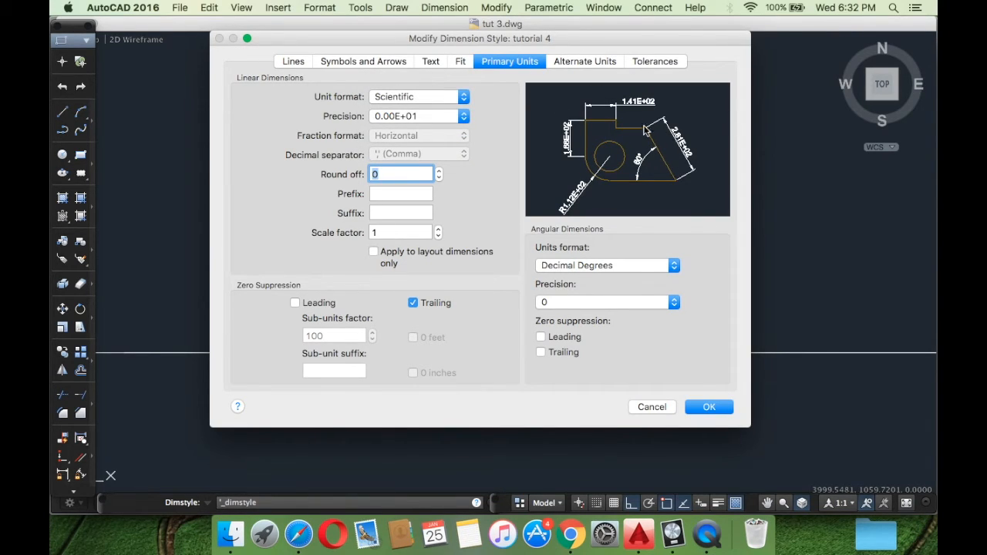
left_click(417, 96)
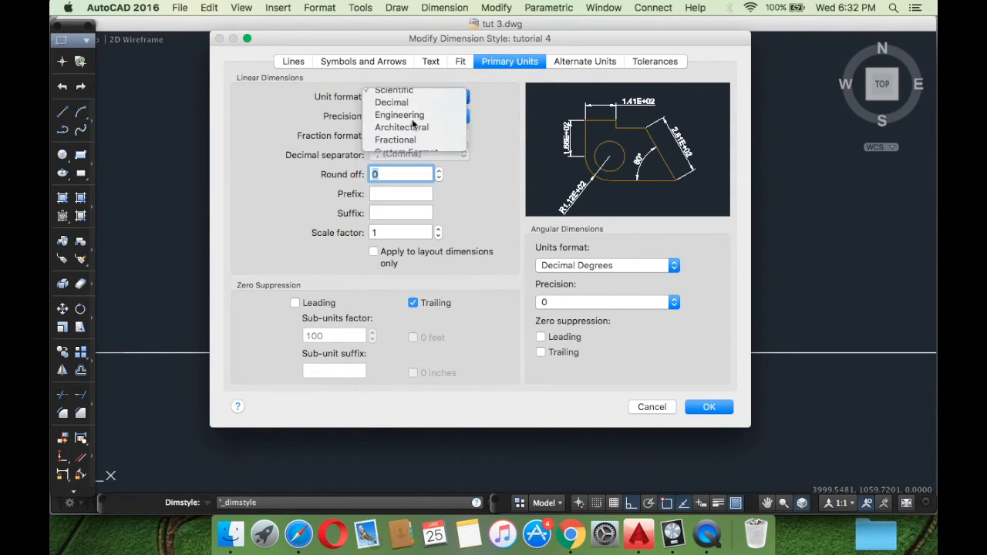
left_click(411, 118)
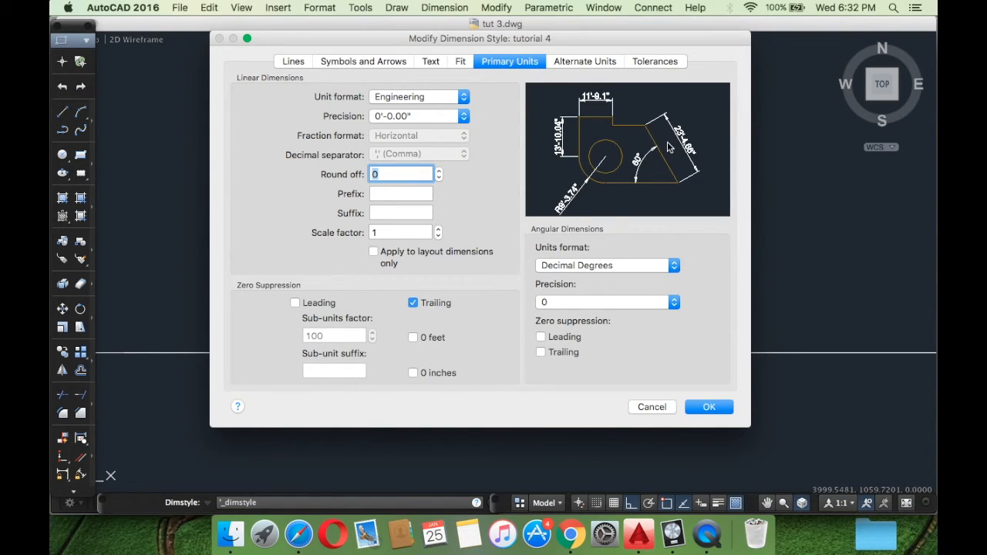
left_click(430, 99)
left_click(420, 109)
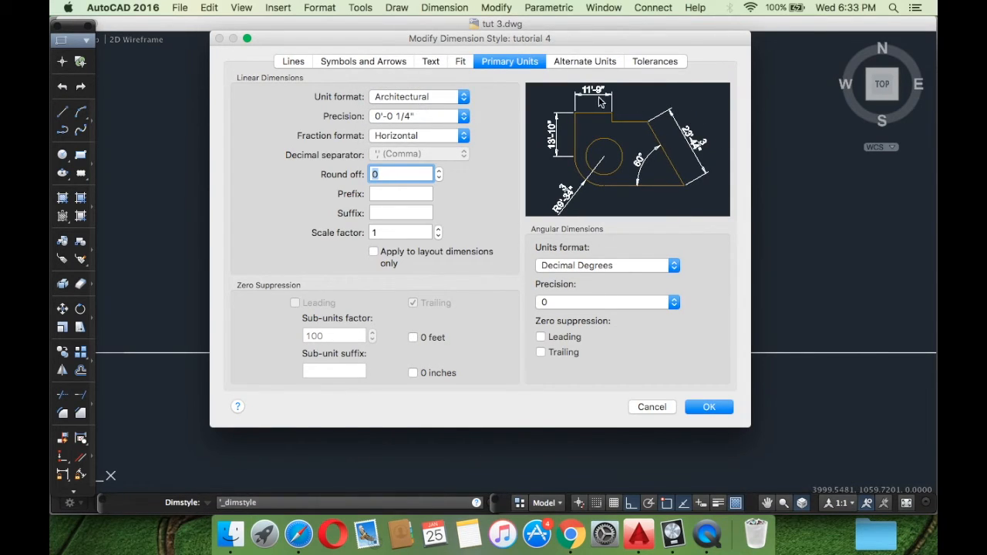
left_click(461, 99)
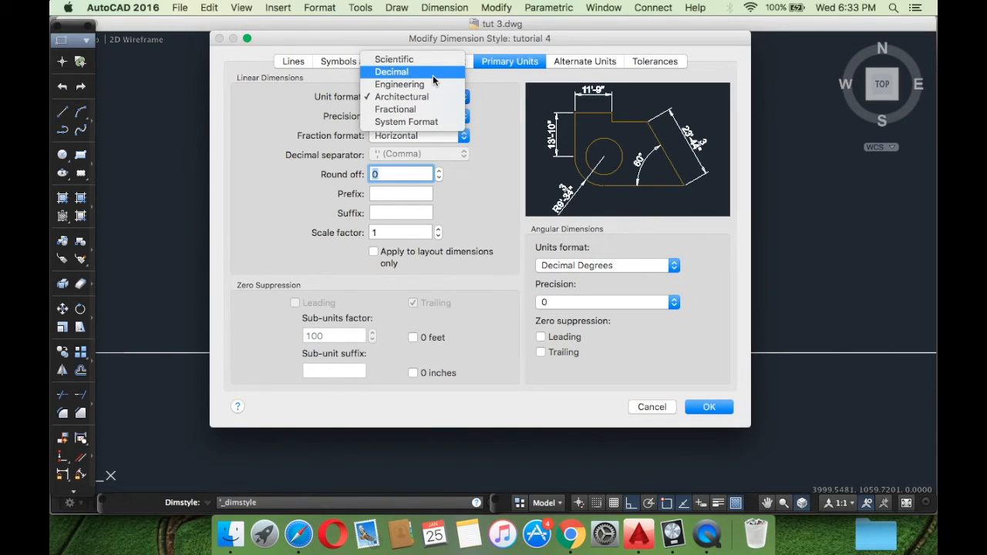
left_click(432, 75)
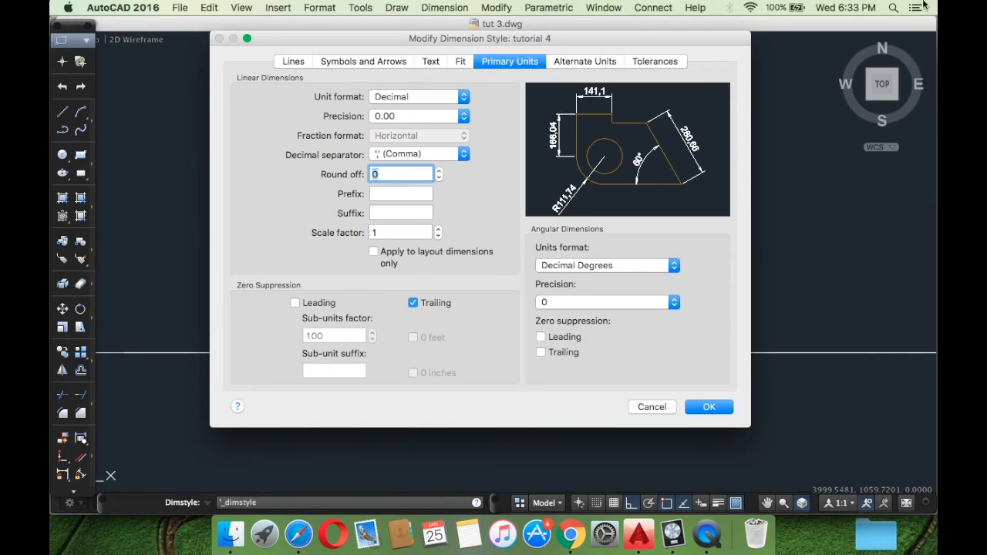
Keep the linear precision at 0.00, try a period as the decimal separator, and return the separator to comma
left_click(444, 117)
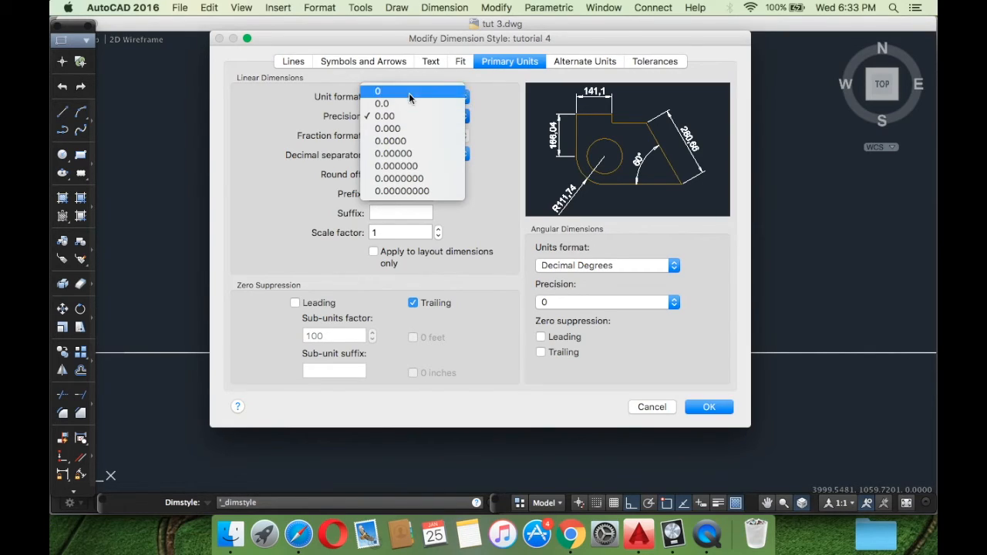
left_click(405, 115)
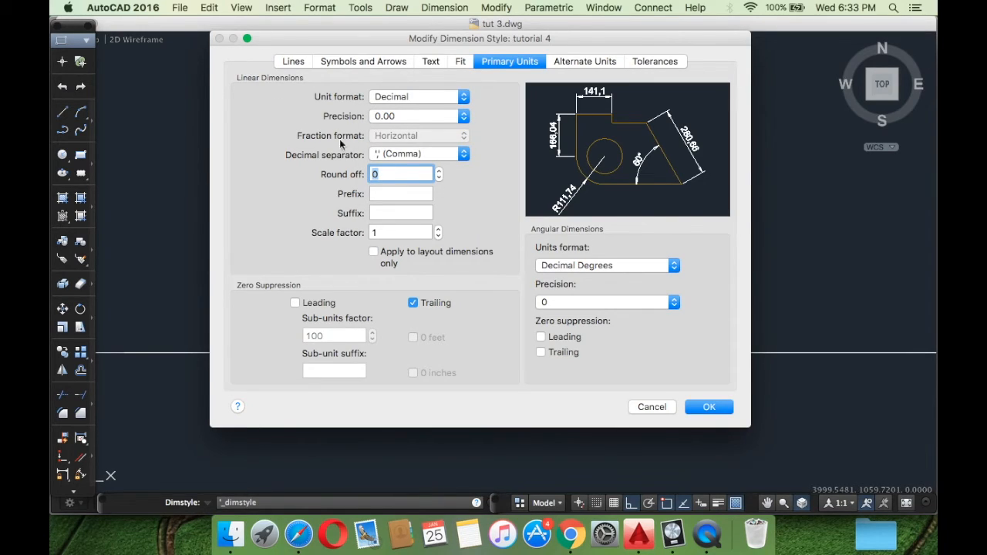
left_click(402, 155)
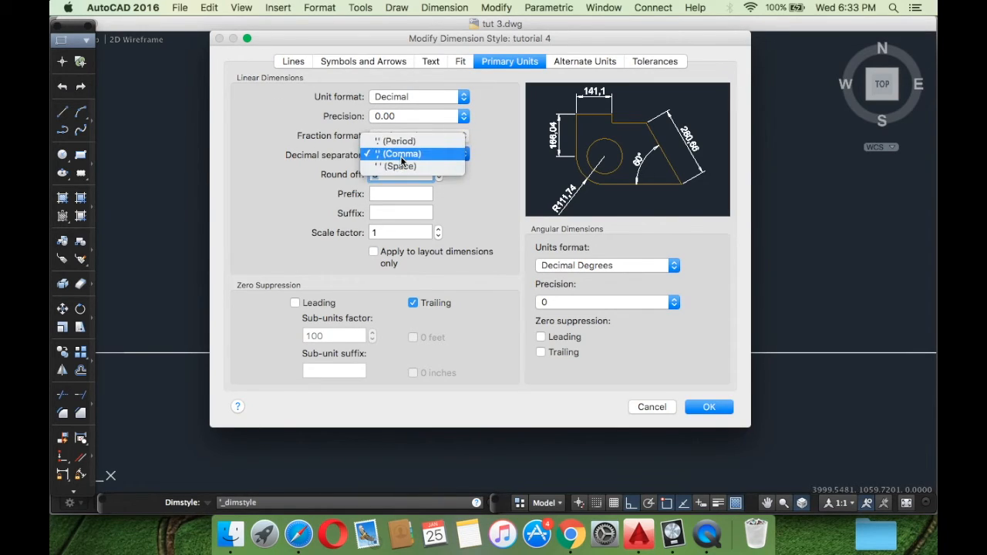
left_click(465, 197)
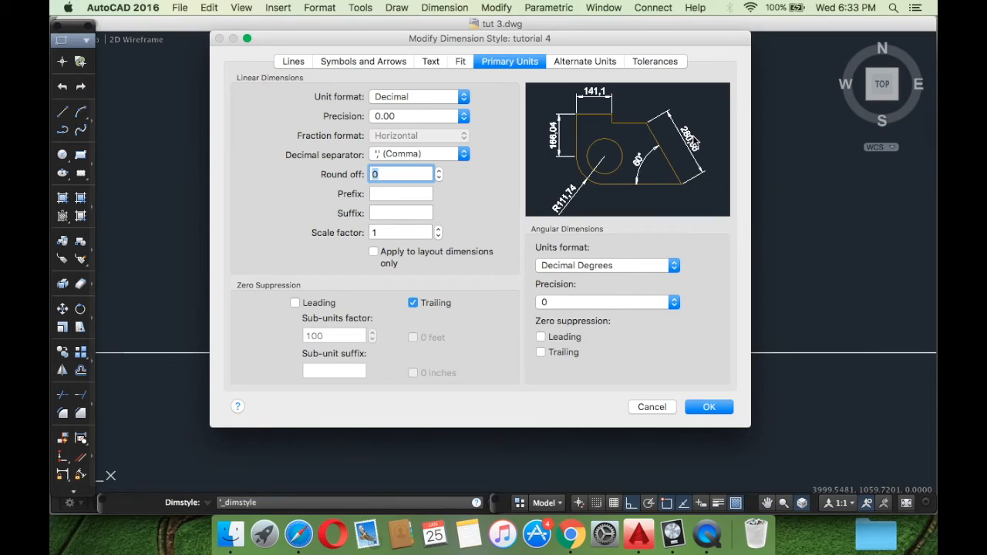
left_click(439, 153)
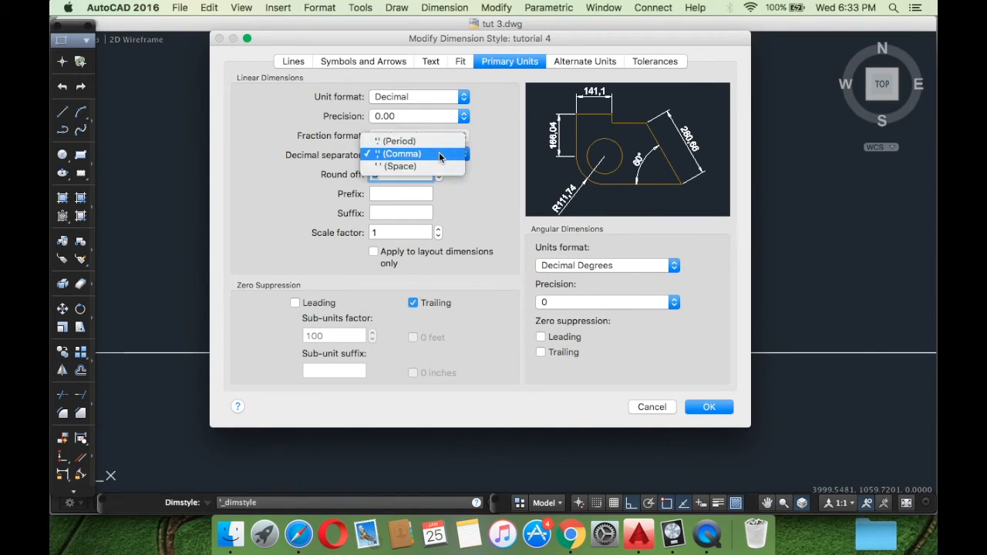
left_click(401, 141)
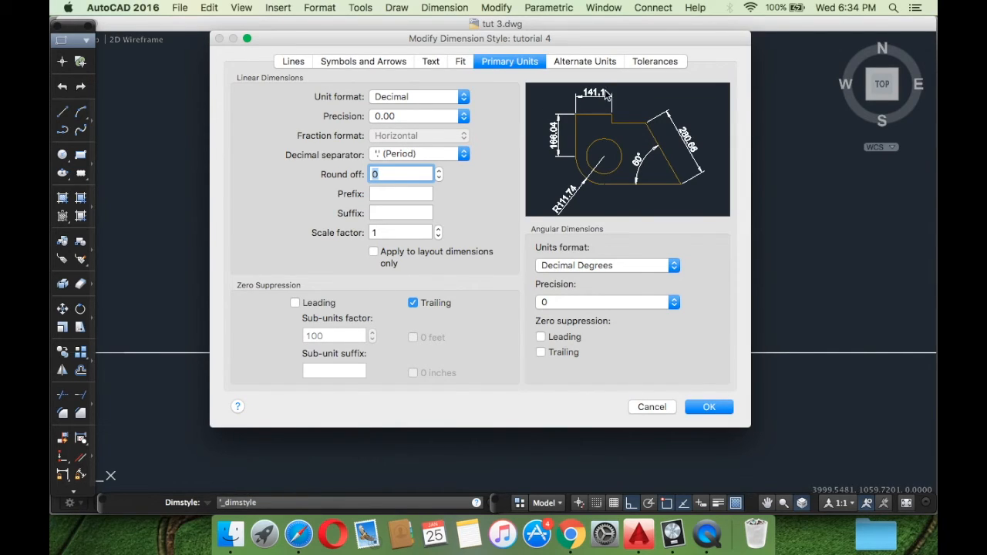
left_click(433, 153)
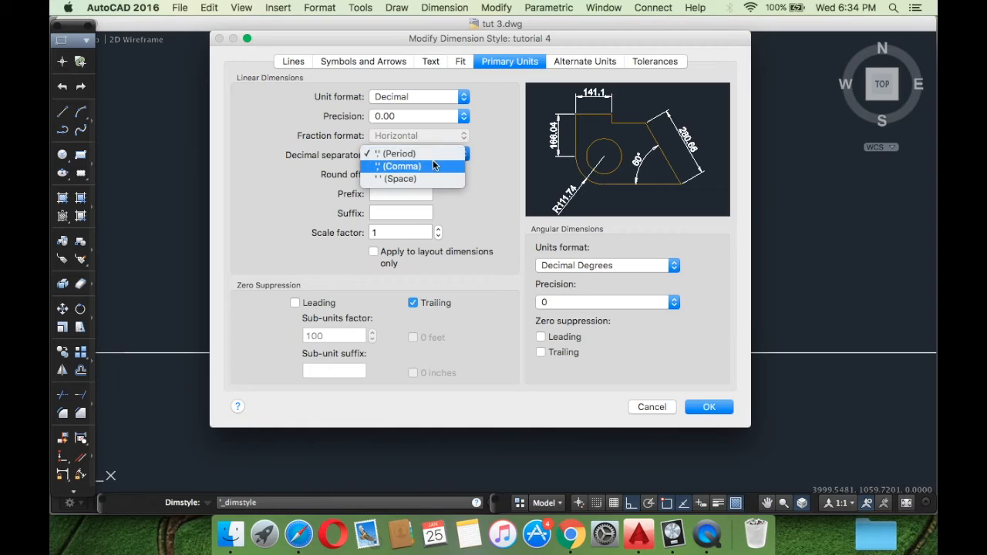
left_click(426, 166)
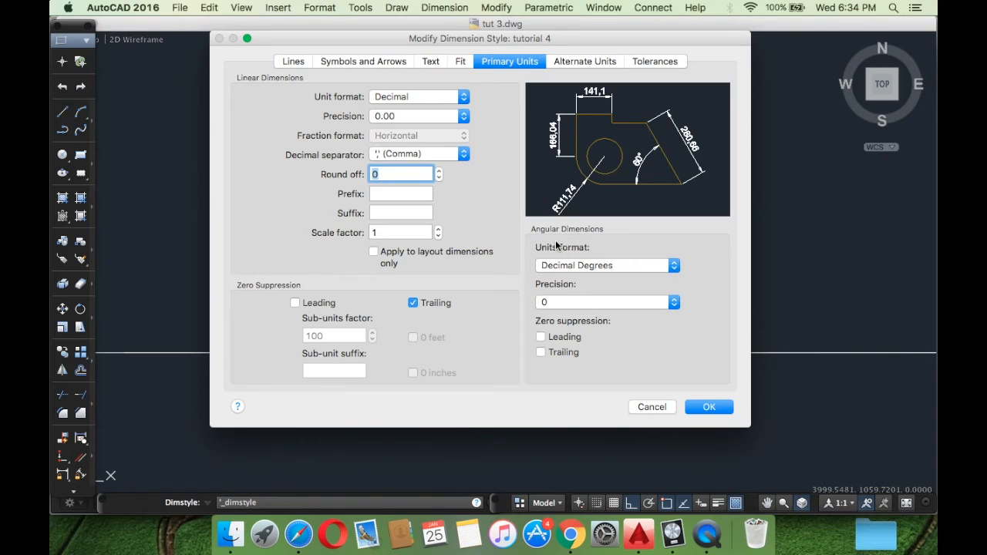
Set the angular dimensions to Degrees Minutes Seconds with a precision of 0d00'00"
left_click(638, 269)
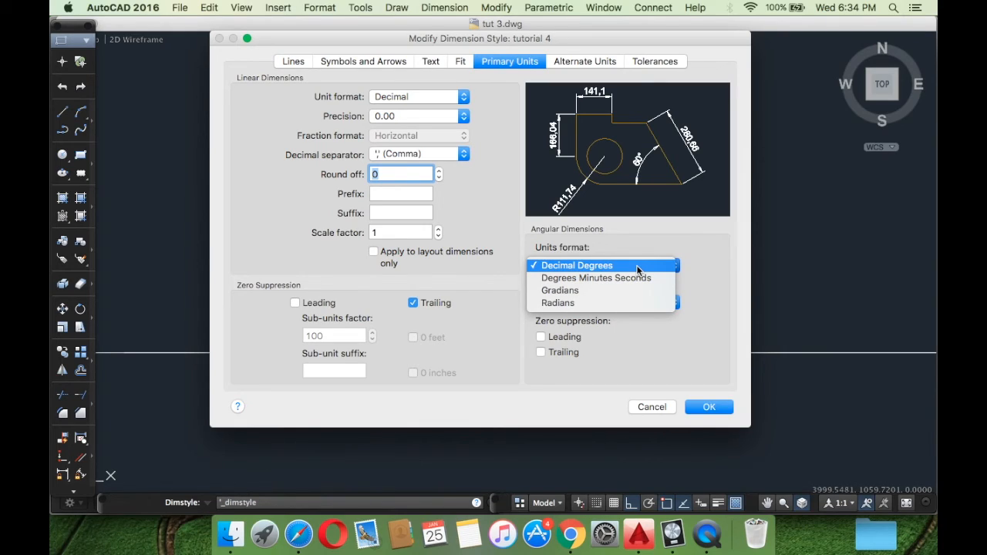
left_click(600, 281)
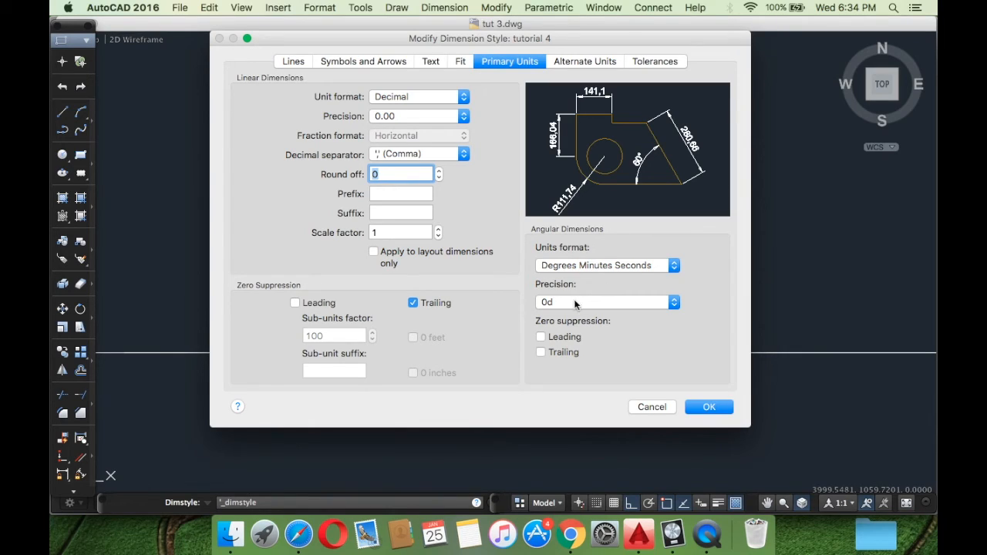
left_click(574, 303)
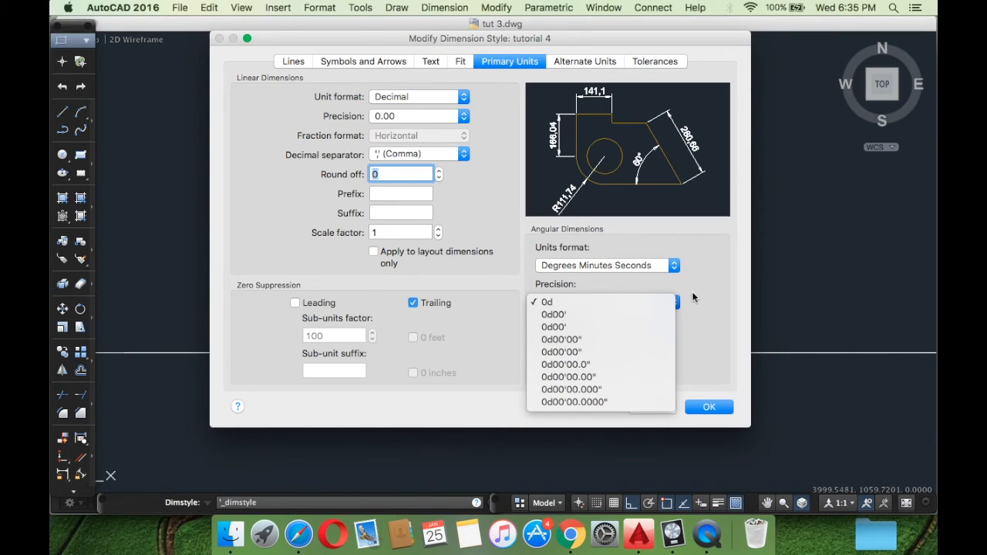
left_click(630, 340)
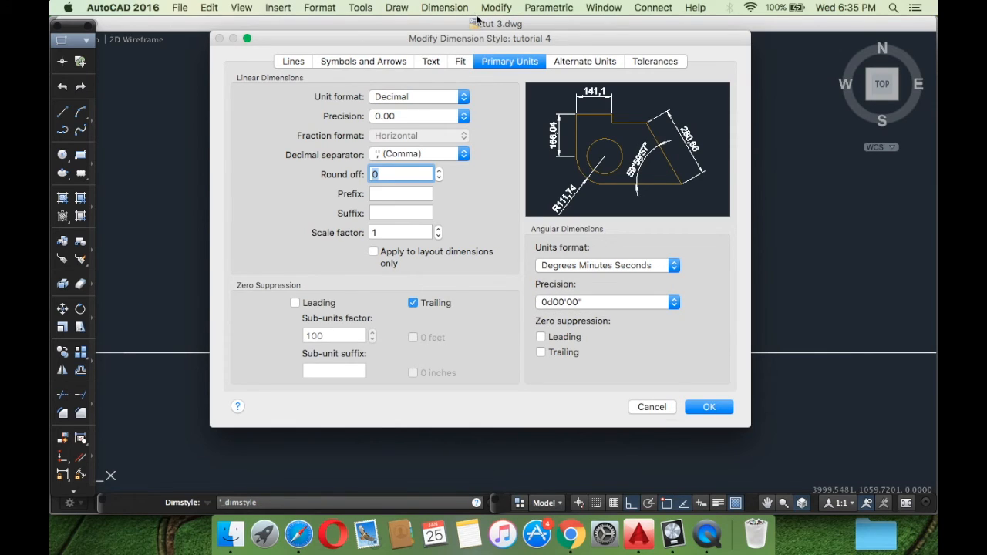
Review the alternate units and lines settings of the tutorial 4 style, and accept the style changes
left_click(603, 67)
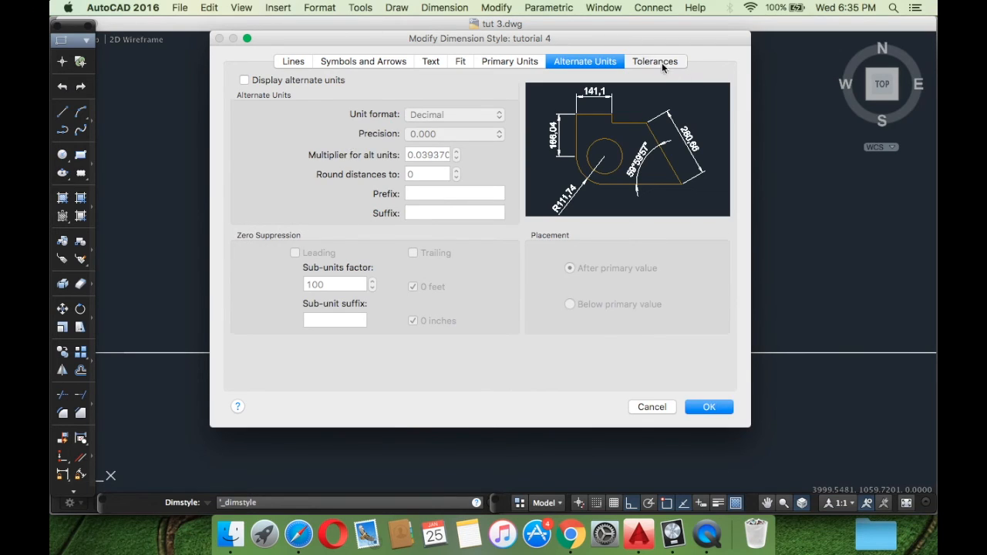
left_click(493, 61)
left_click(293, 61)
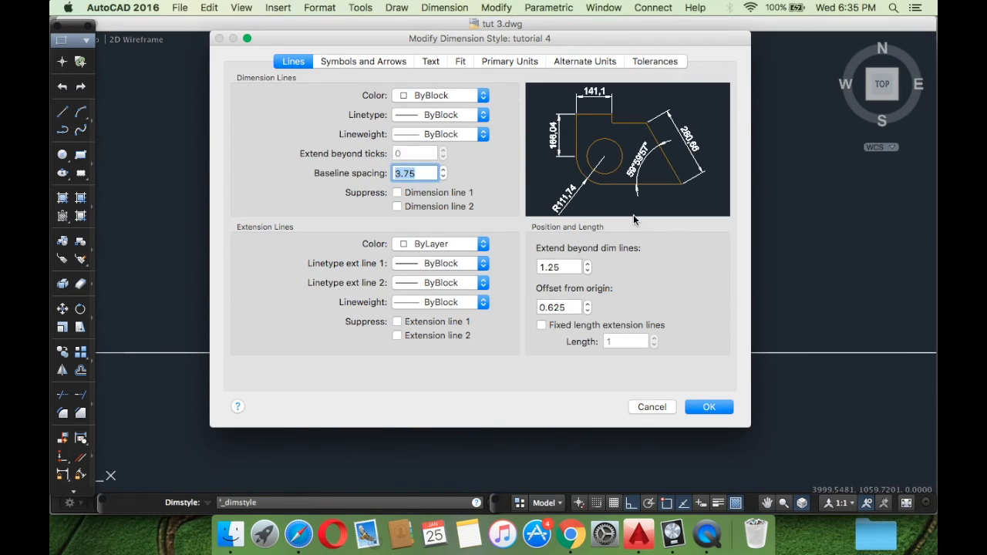
left_click(709, 407)
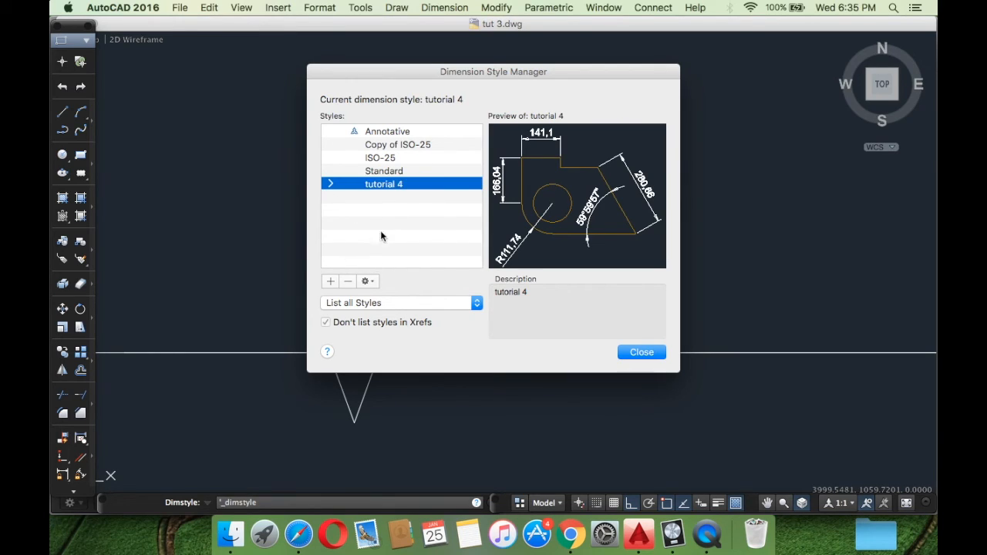
Set tutorial 4 as the current dimension style and close the Dimension Style Manager
left_click(368, 281)
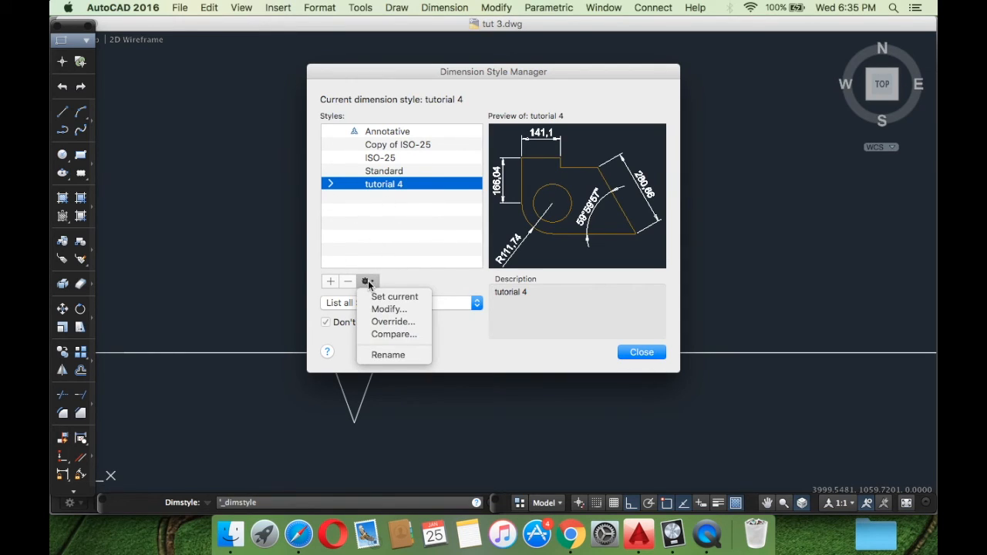
left_click(381, 297)
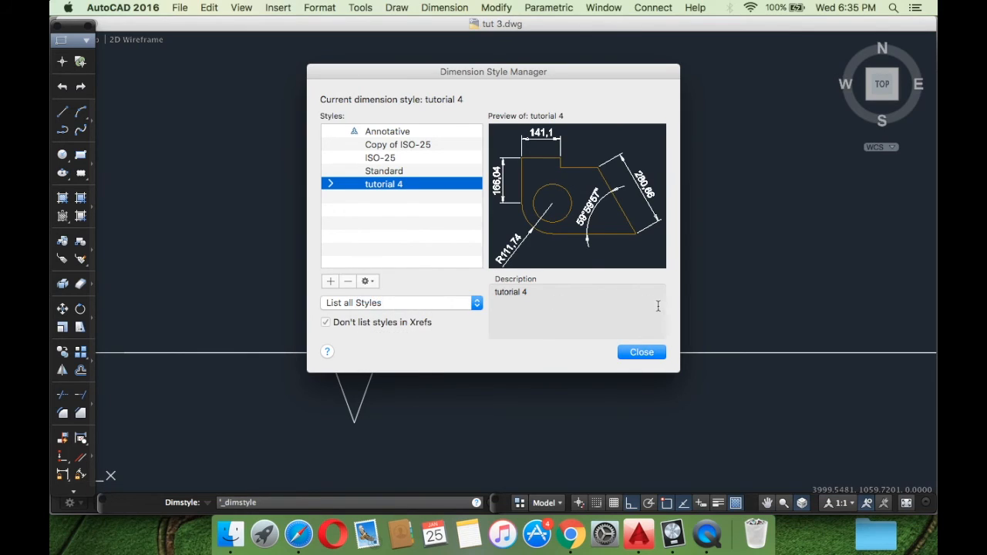
left_click(655, 351)
Draw a horizontal line about 2824 units long in the empty space below the overlapping rectangles
scroll(657, 156, "down", 20)
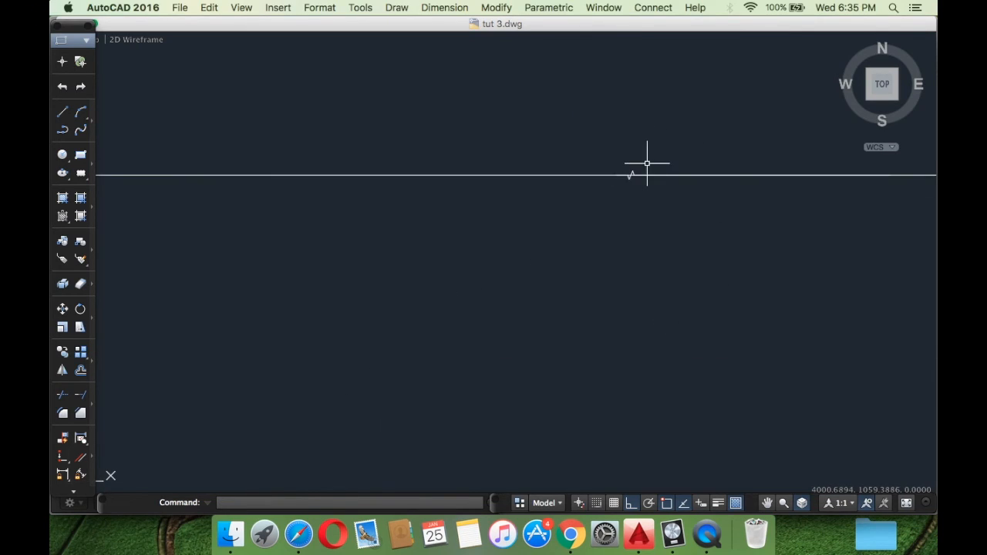
scroll(660, 129, "up", 2)
scroll(657, 128, "down", 12)
middle_click_drag(584, 151, 552, 243)
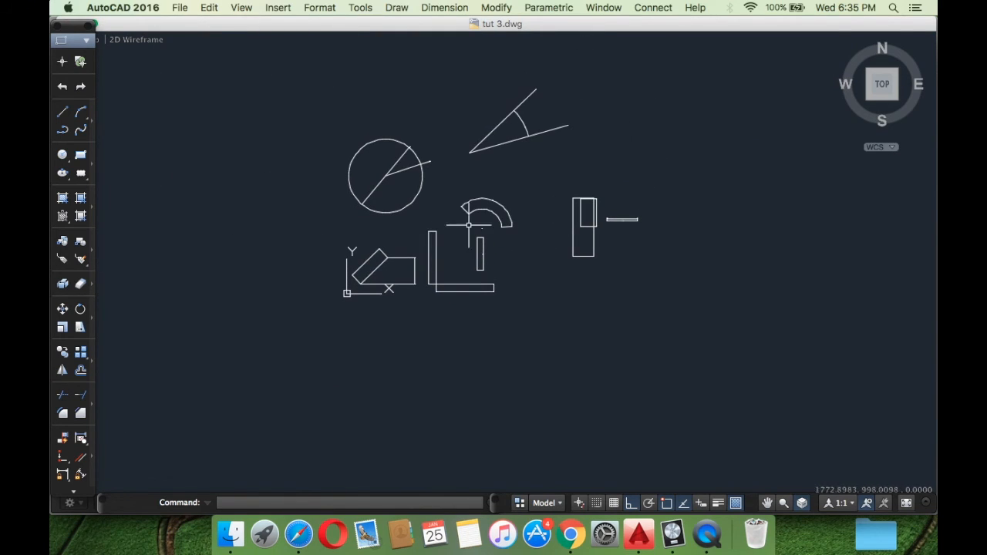
left_click(62, 130)
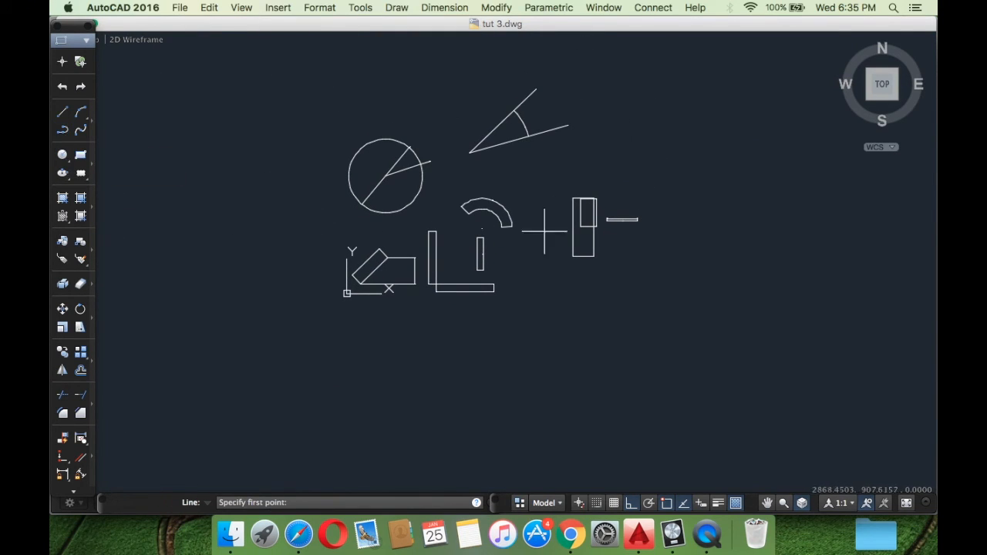
left_click(561, 339)
left_click(756, 339)
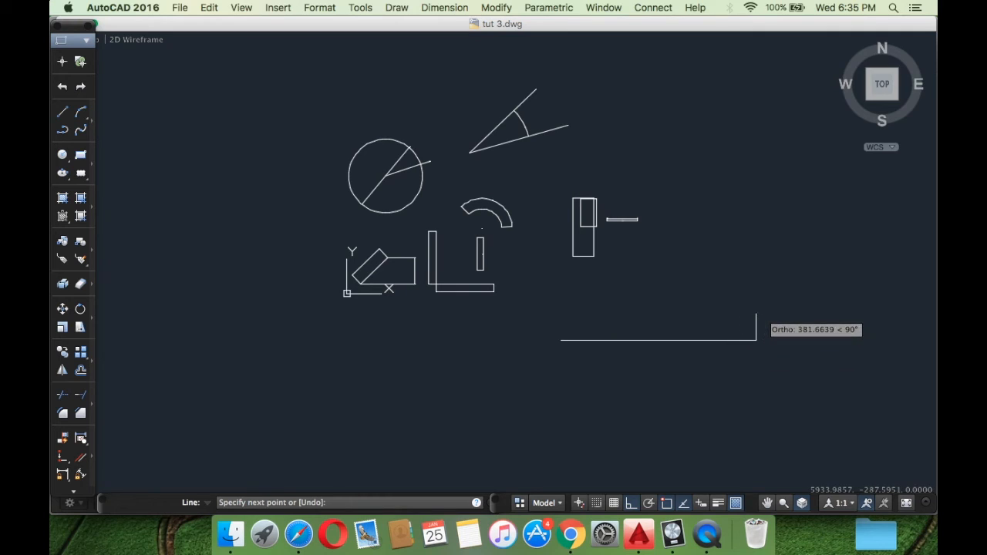
key("Return")
Add a linear dimension to the new horizontal line, placing the dimension line a short distance above it
scroll(802, 333, "up", 4)
middle_click_drag(570, 342, 590, 344)
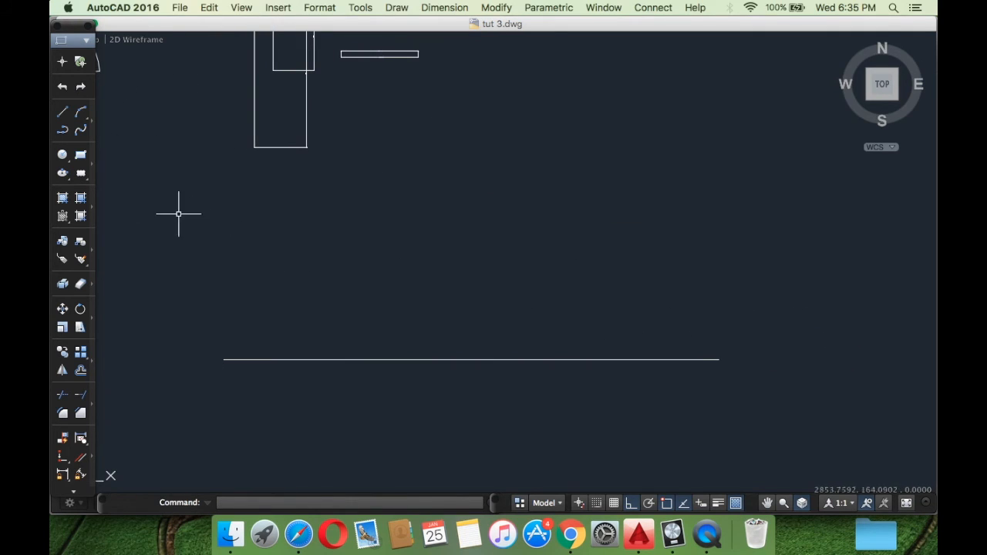
left_click(444, 8)
left_click(455, 59)
key("Return")
left_click(530, 359)
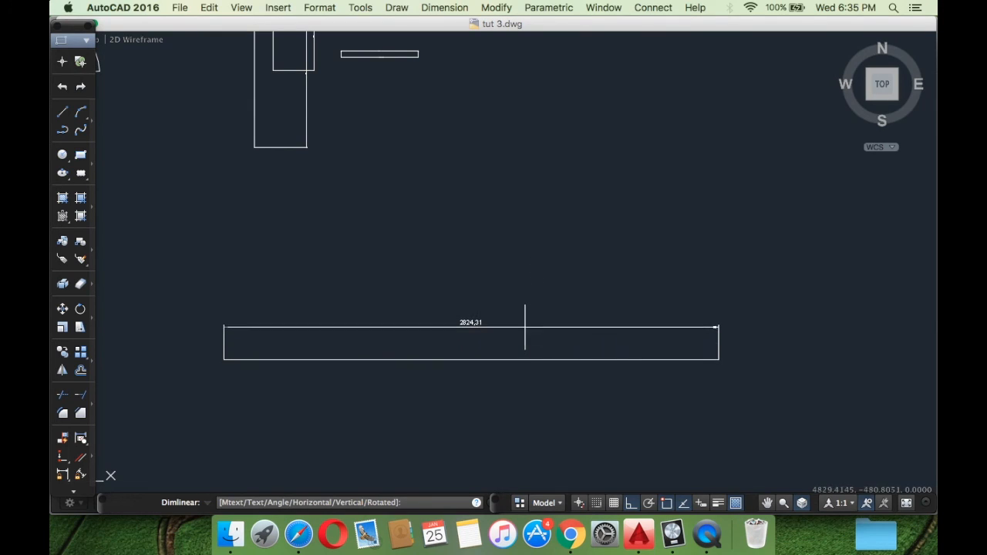
left_click(520, 325)
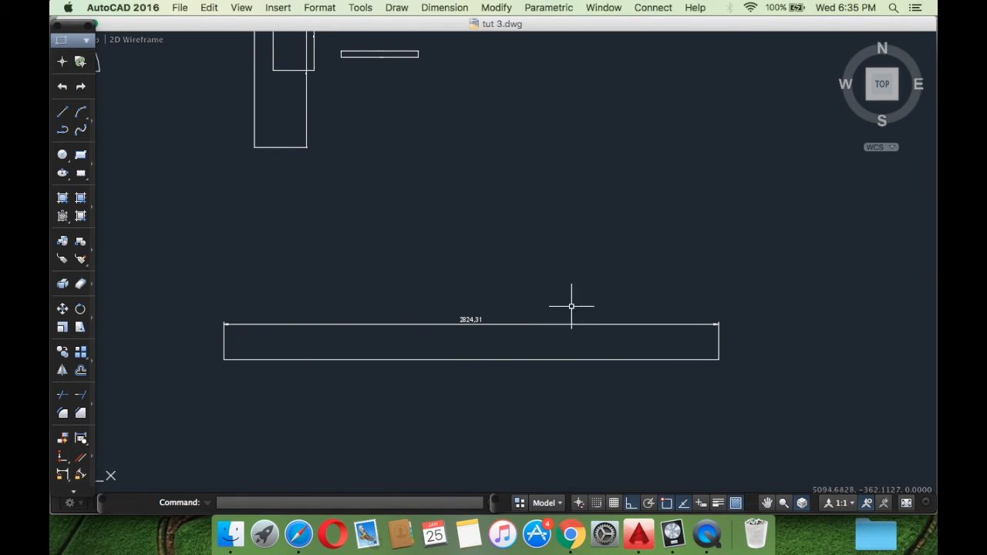
Compare the size of the dimension text on the overlapping rectangles with that on the new horizontal line
middle_click_drag(421, 214, 445, 289)
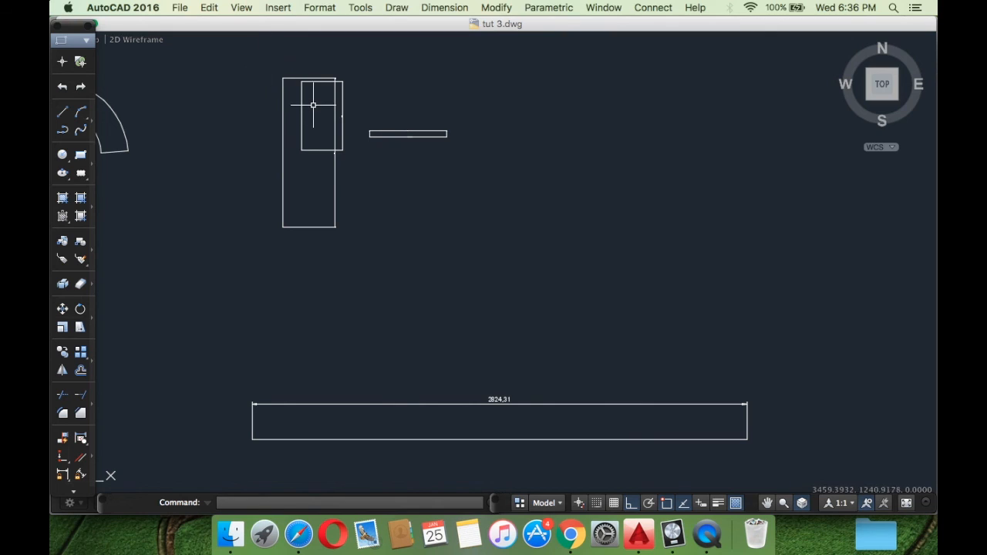
scroll(314, 100, "up", 5)
scroll(416, 126, "up", 2)
scroll(813, 352, "down", 8)
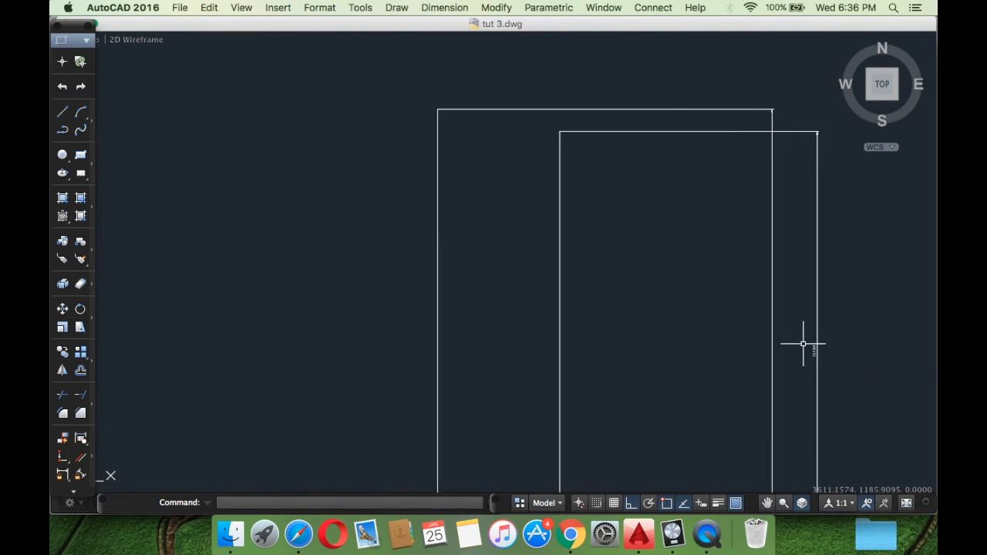
scroll(601, 381, "up", 4)
scroll(342, 313, "down", 2)
scroll(360, 298, "down", 2)
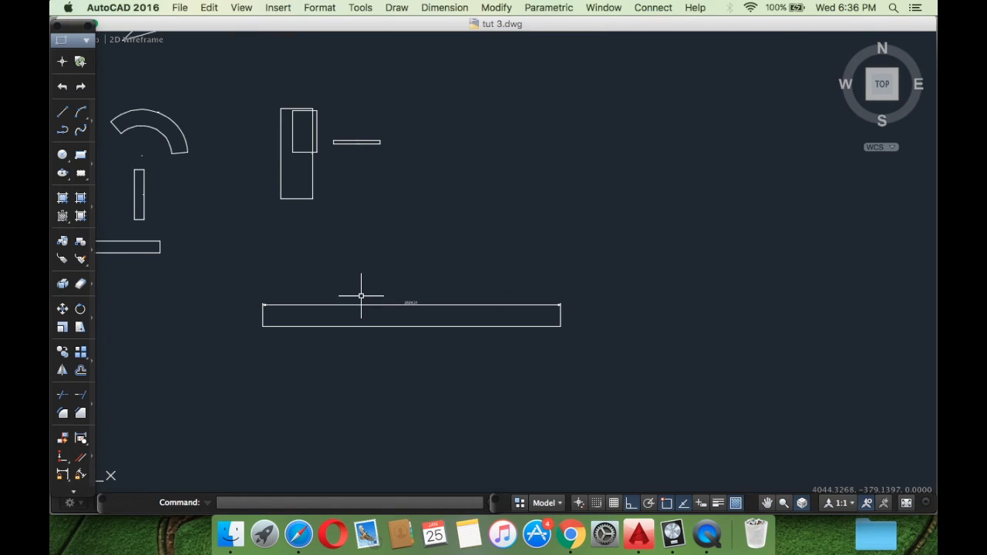
middle_click_drag(361, 297, 418, 319)
scroll(419, 317, "up", 2)
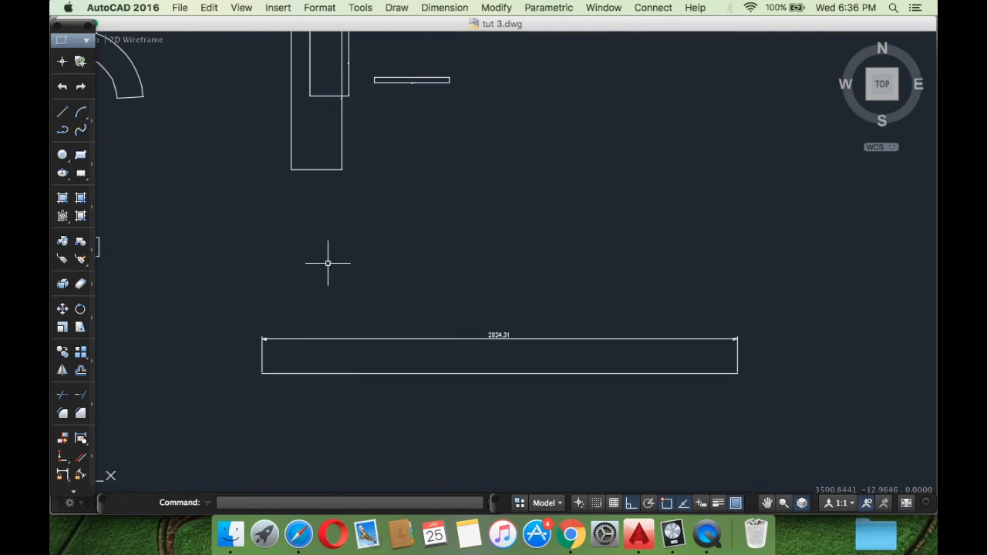